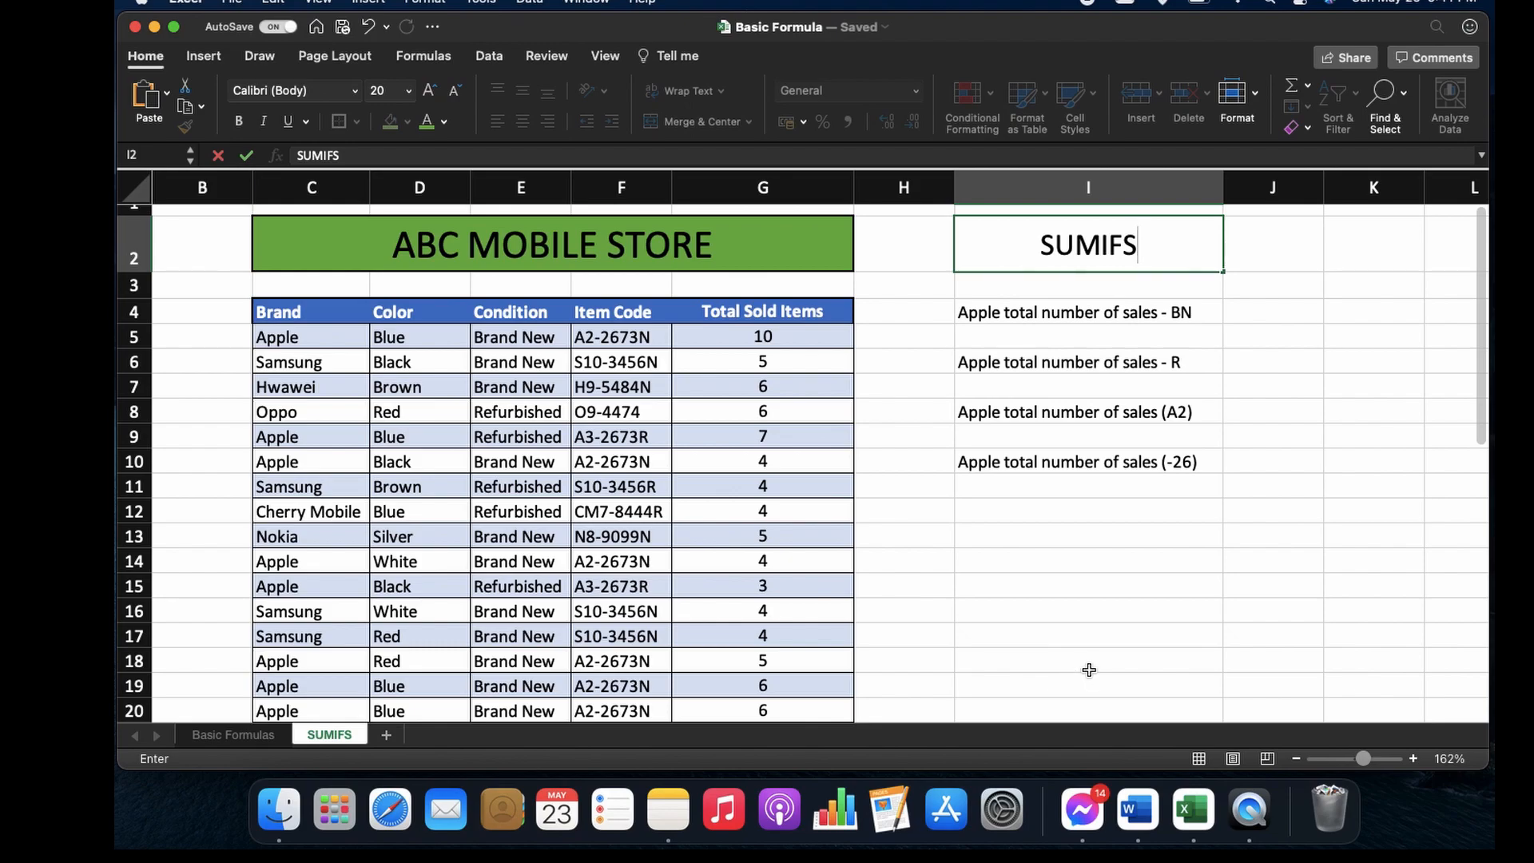
Step: Delete and retype the final S of the SUMIFS heading in cell I2
{"action": "key", "text": "BackSpace"}
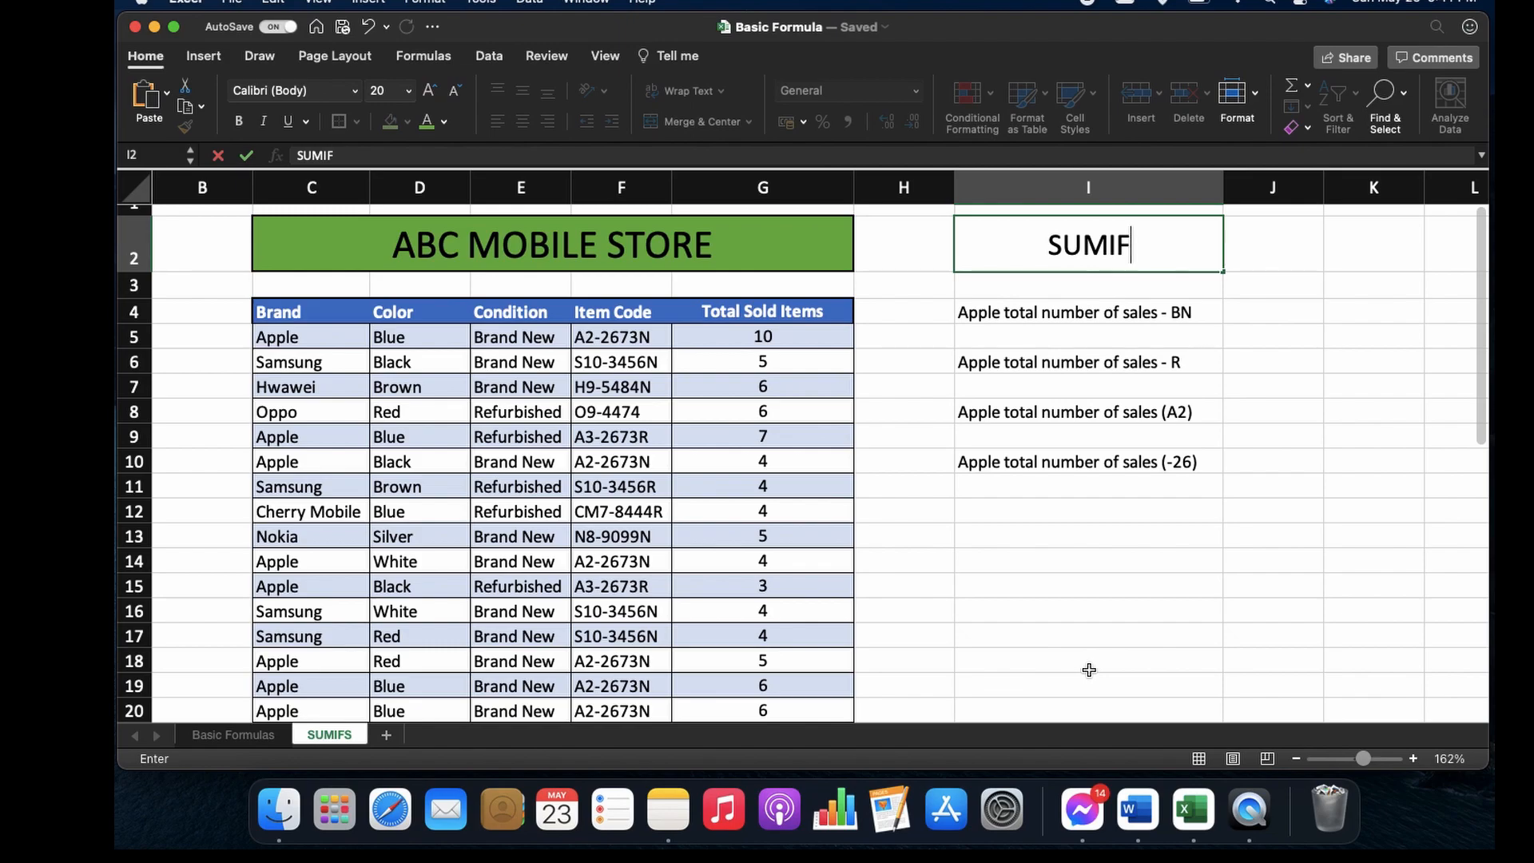
{"action": "type", "text": "S"}
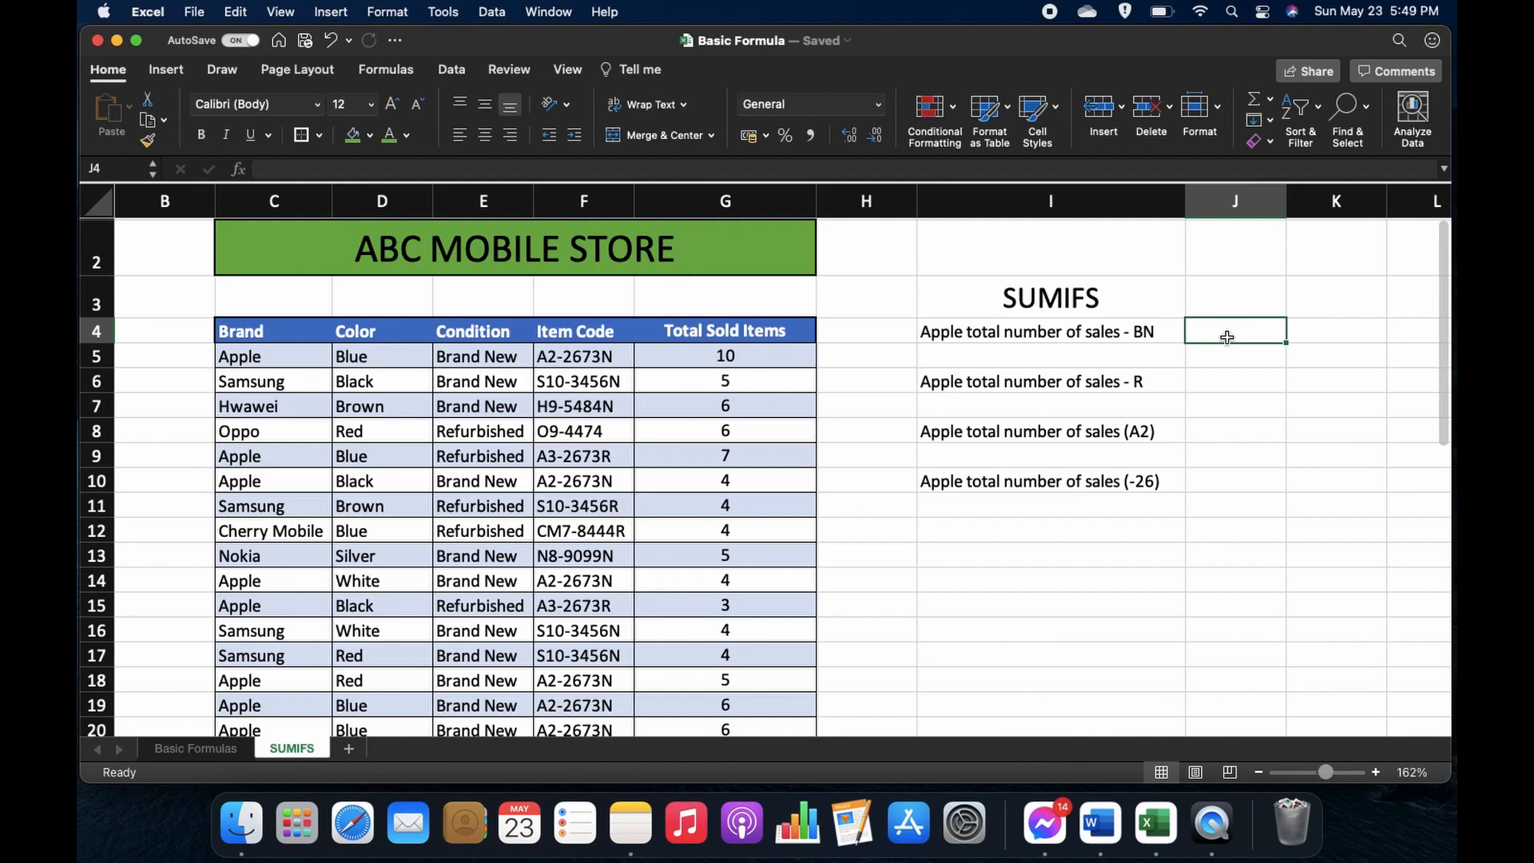
Step: Examine the SUMIFS heading and the sales table's Brand, Color, Condition, Item Code and Total Sold Items columns
{"action": "left_click", "coordinate": [1041, 300]}
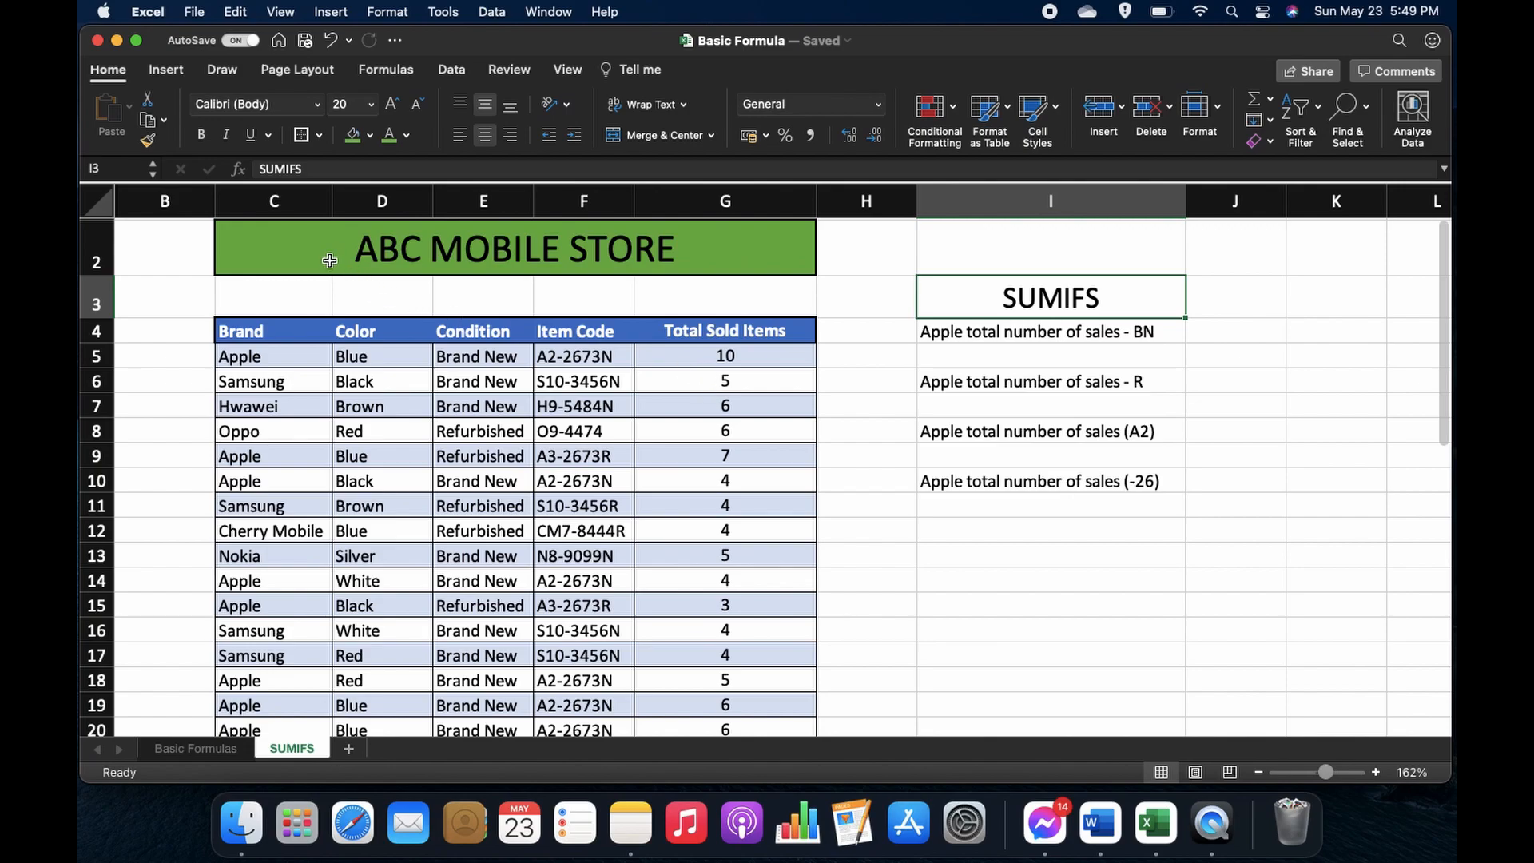
{"action": "left_click", "coordinate": [377, 300]}
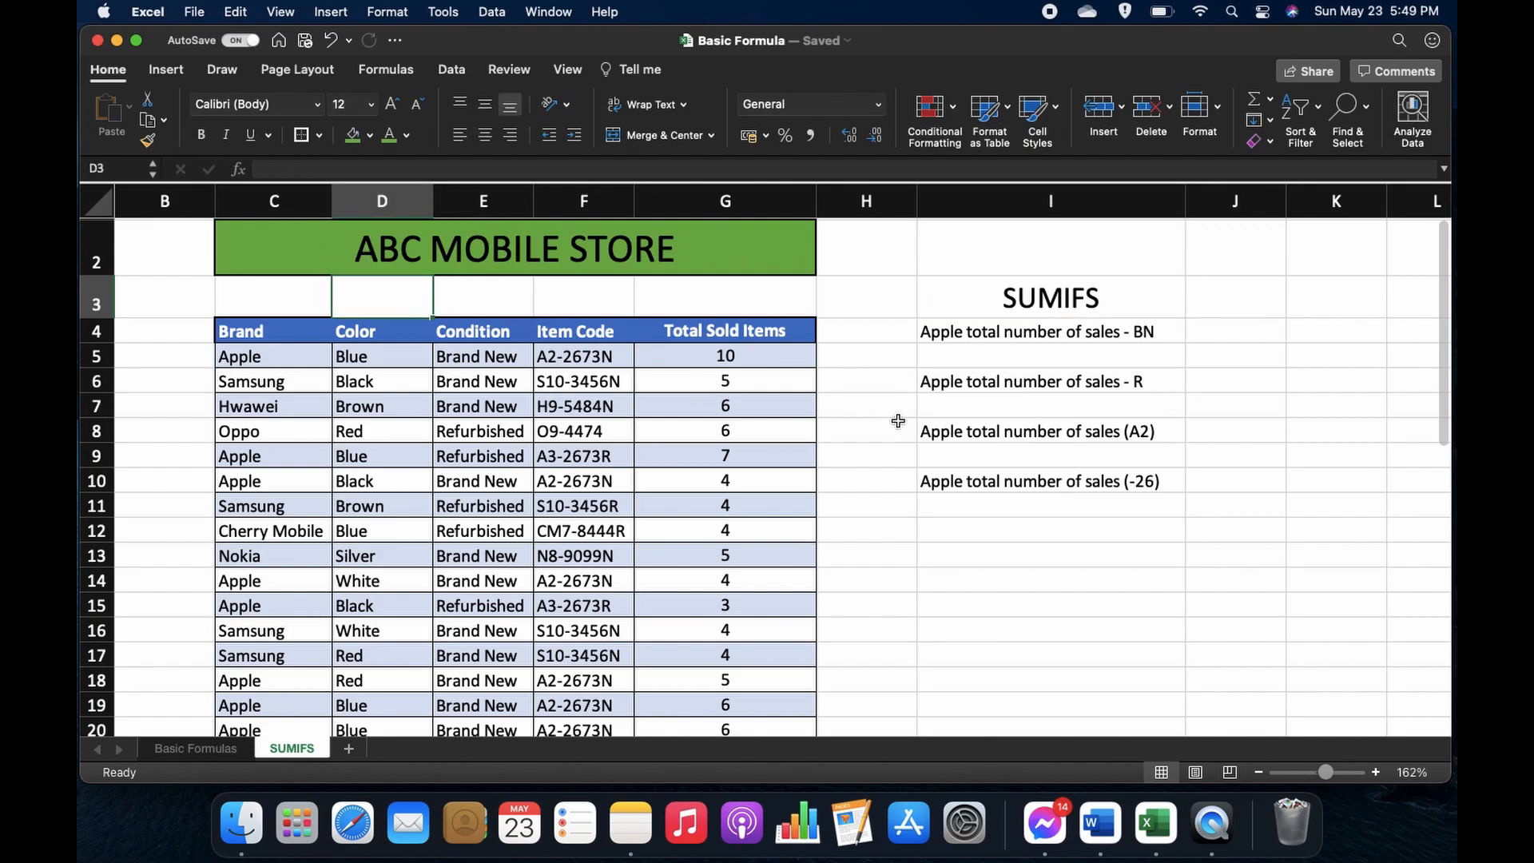
{"action": "scroll", "coordinate": [697, 557], "scroll_direction": "down", "scroll_amount": 3}
{"action": "scroll", "coordinate": [691, 551], "scroll_direction": "up", "scroll_amount": 4}
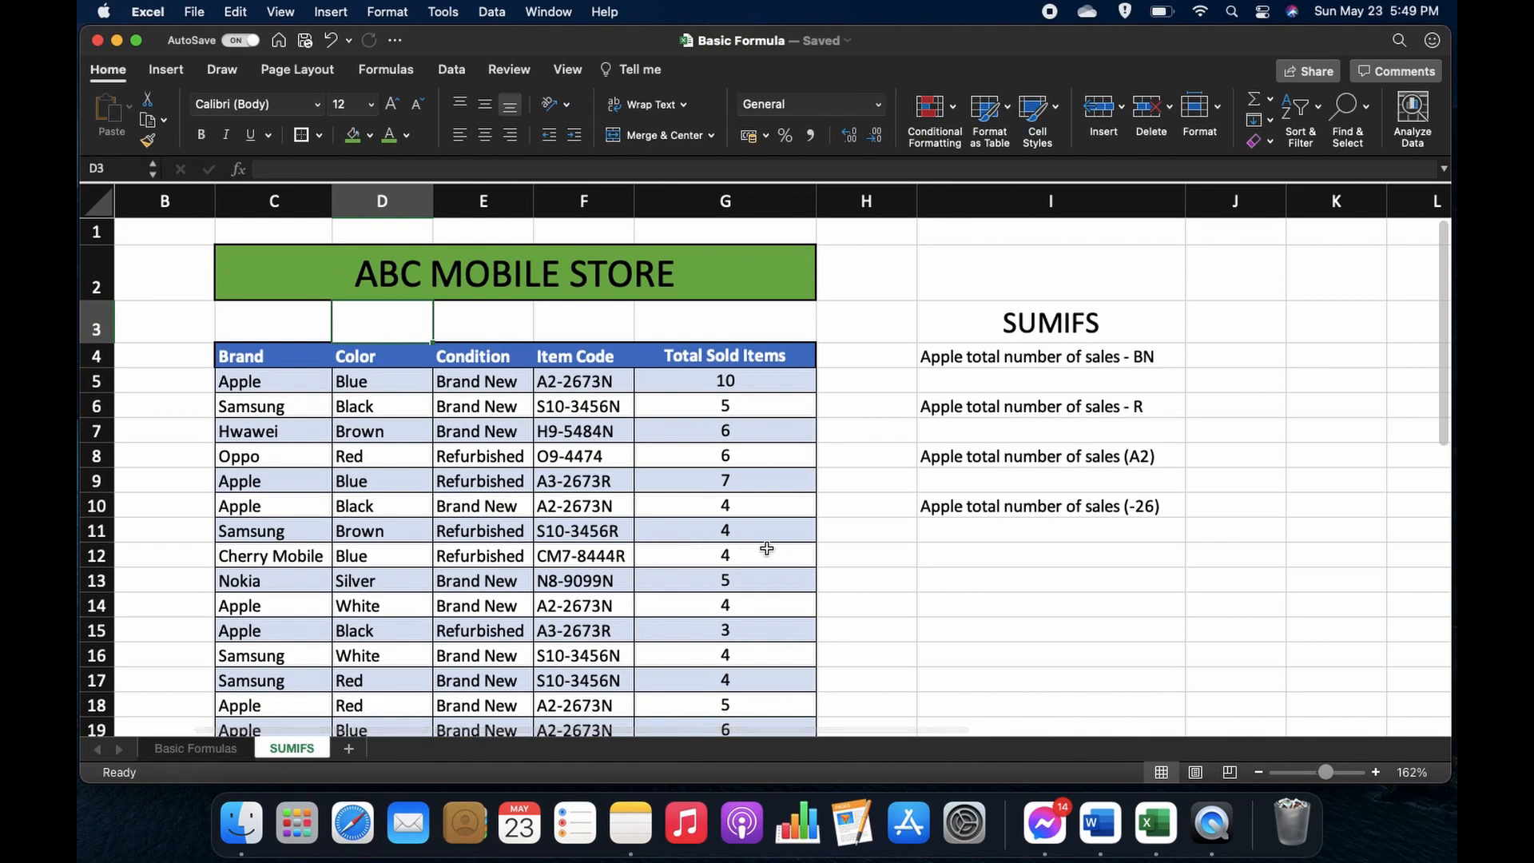
{"action": "left_click", "coordinate": [268, 352]}
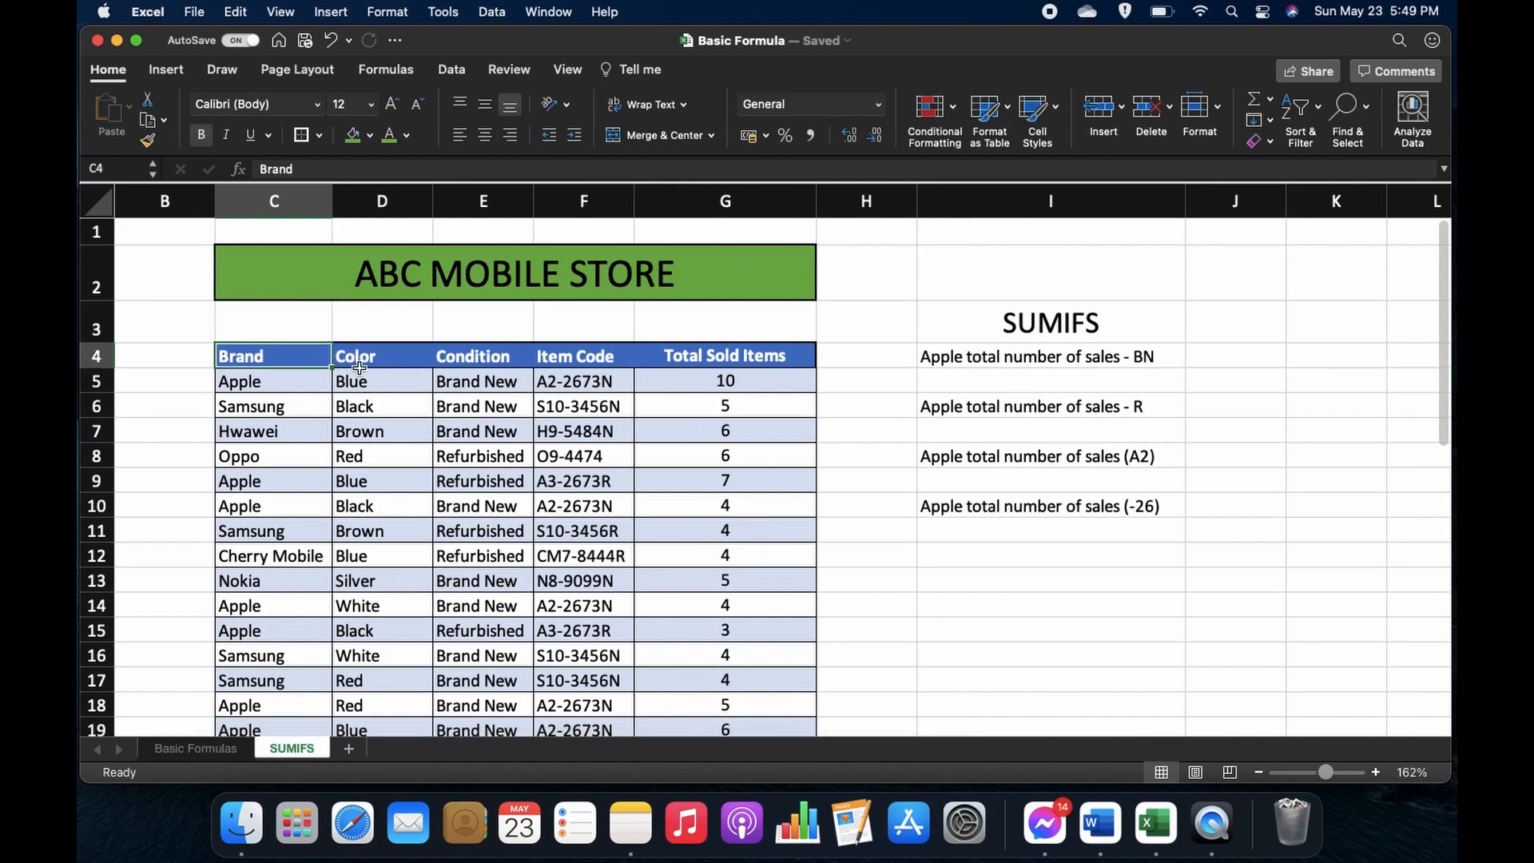
{"action": "left_click", "coordinate": [374, 355]}
{"action": "left_click", "coordinate": [499, 357]}
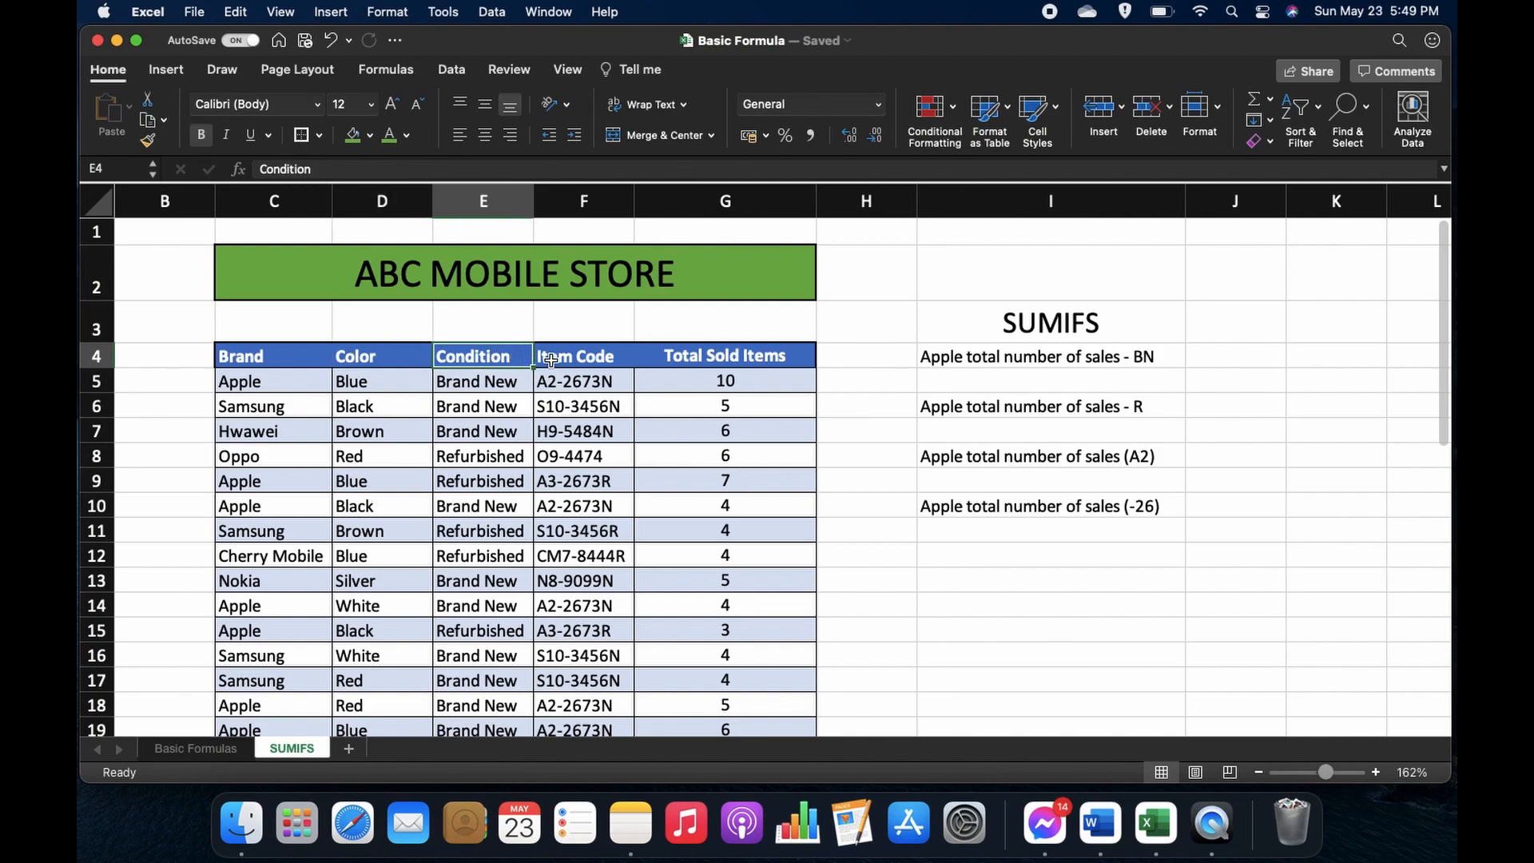
{"action": "left_click", "coordinate": [622, 357]}
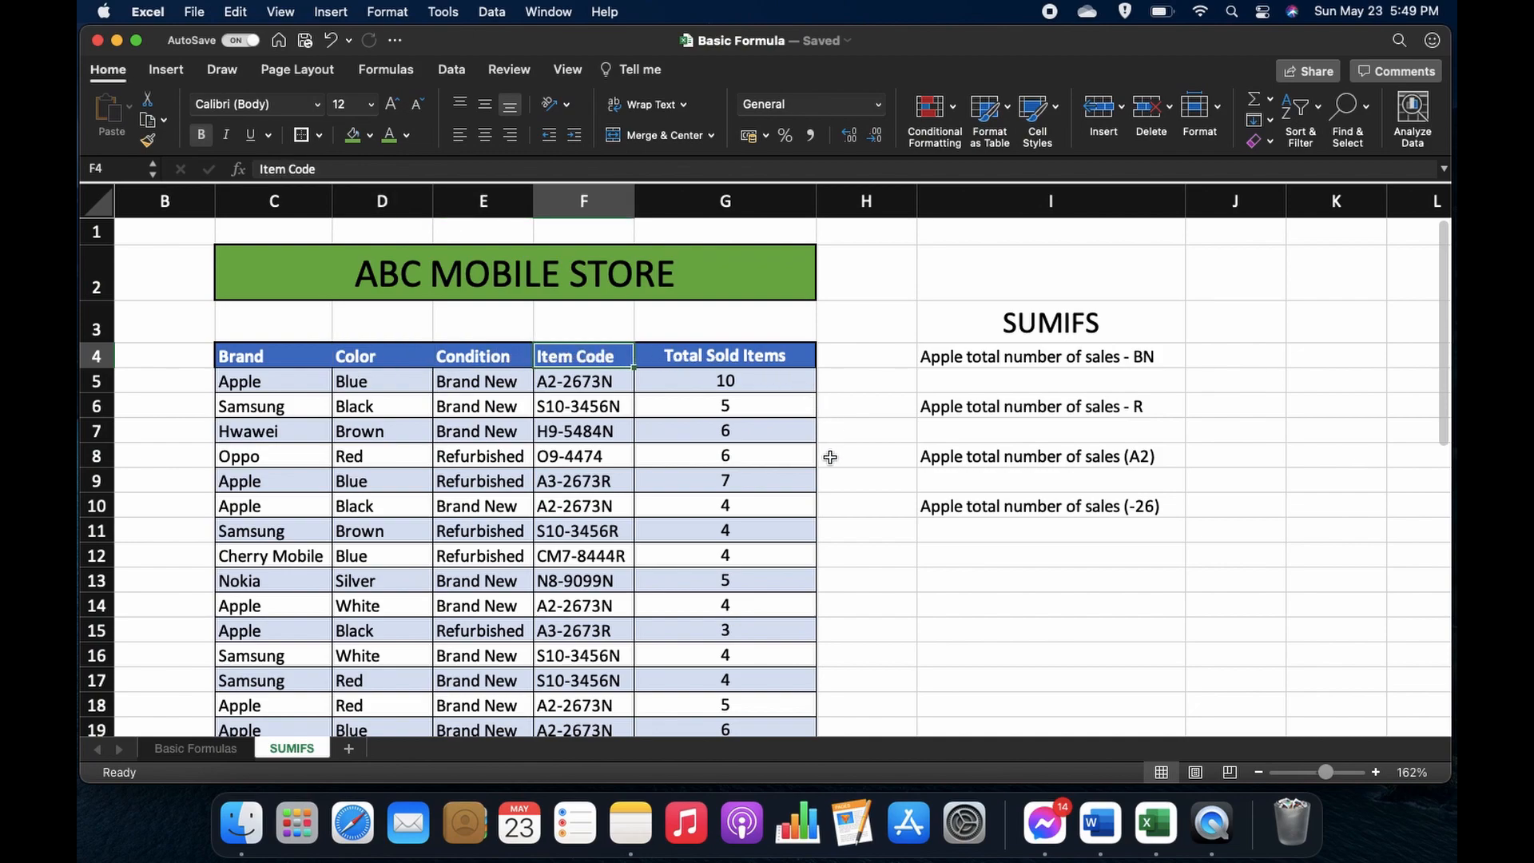
{"action": "left_click", "coordinate": [700, 361]}
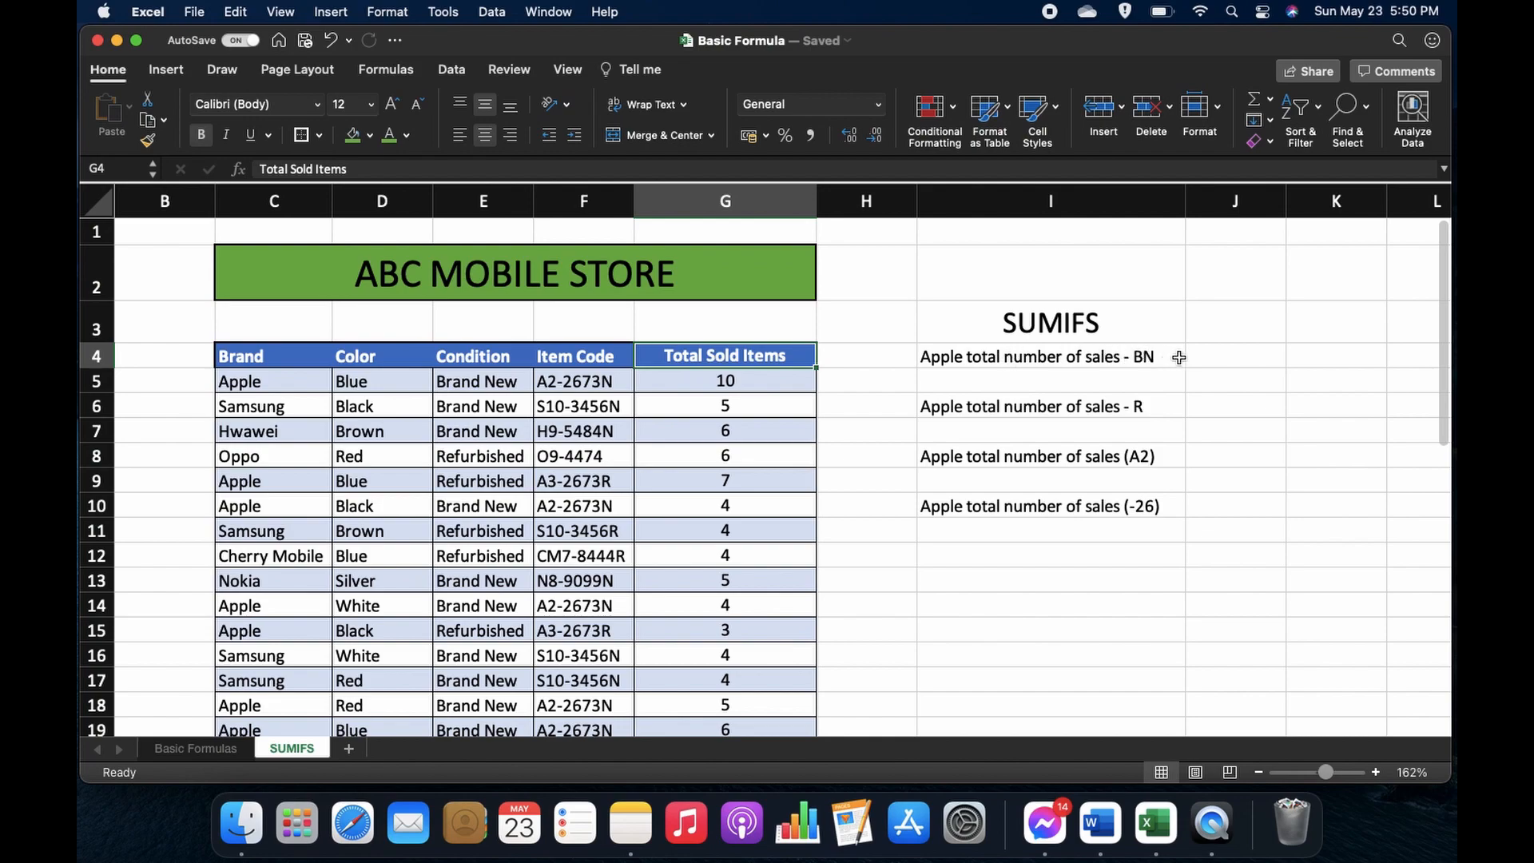
Step: Start a SUMIFS formula in J4 for Apple's brand-new sales, with G5:G21 as the sum range
{"action": "left_click", "coordinate": [1232, 360]}
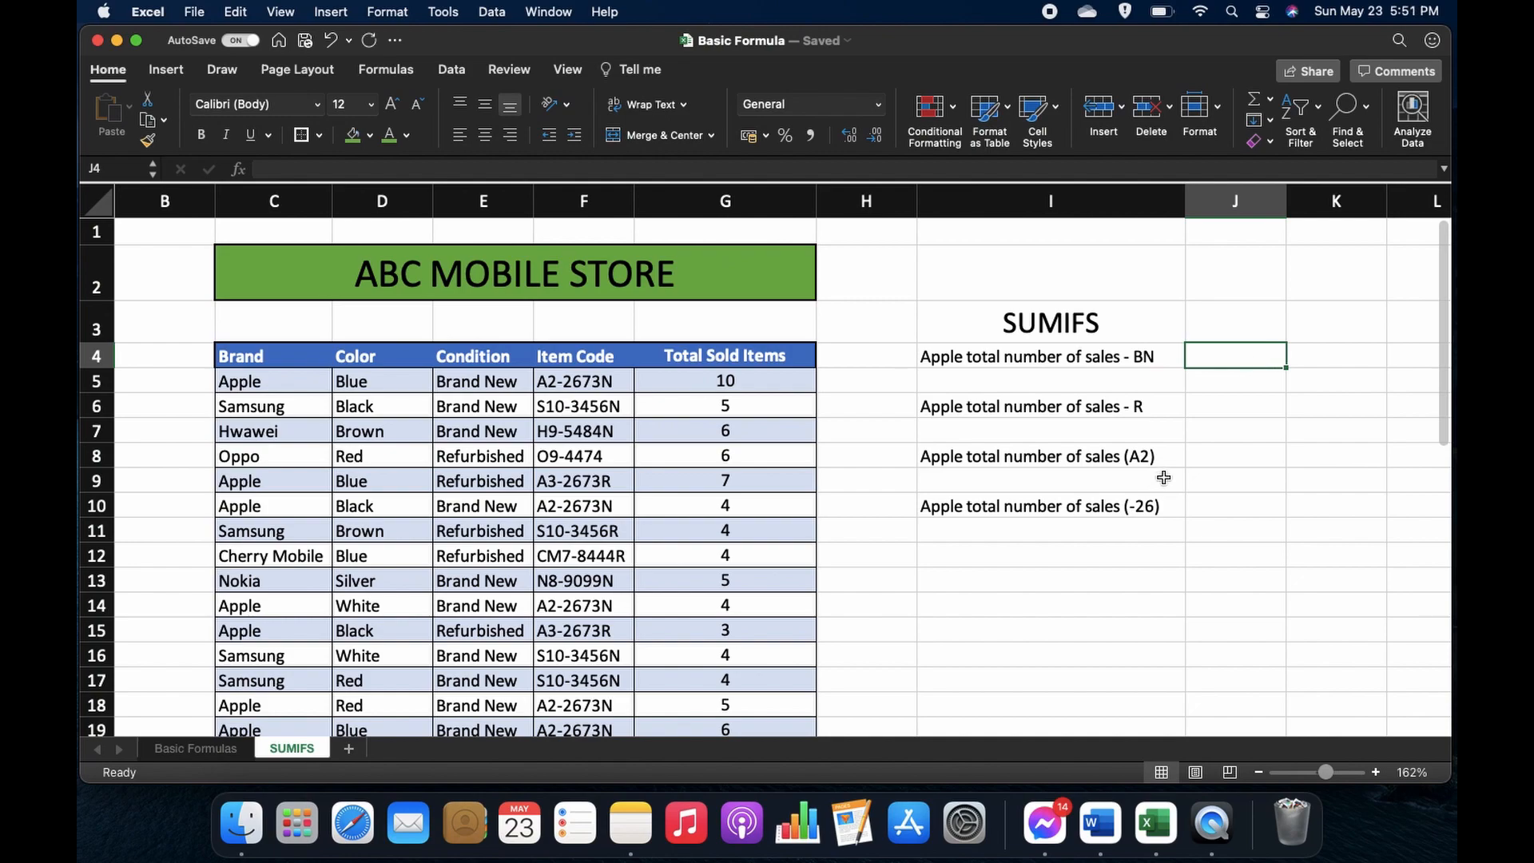
{"action": "type", "text": "="}
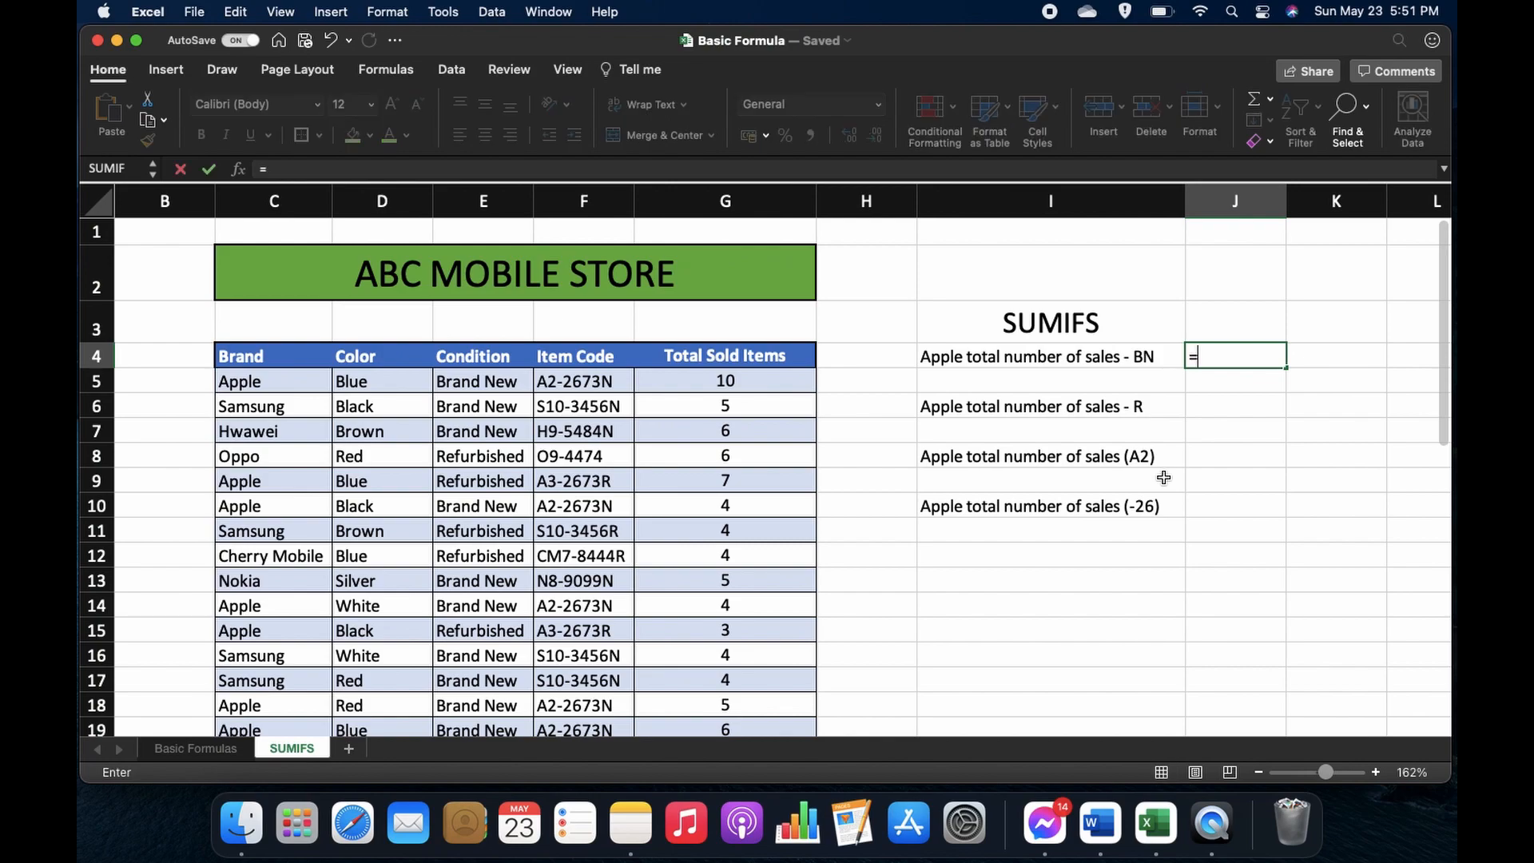
{"action": "type", "text": "SUMIFS"}
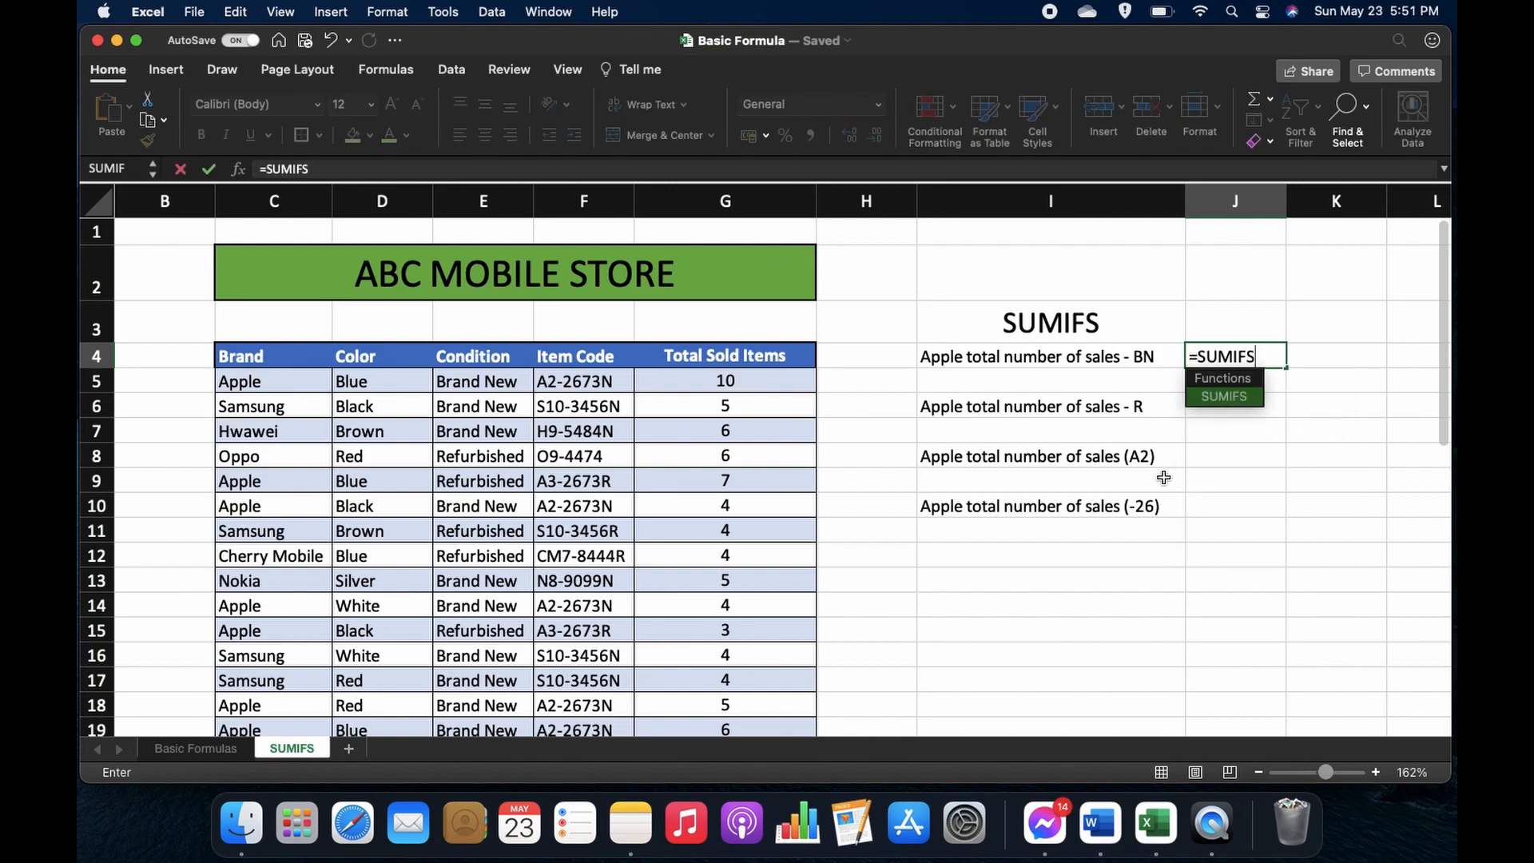
{"action": "type", "text": "("}
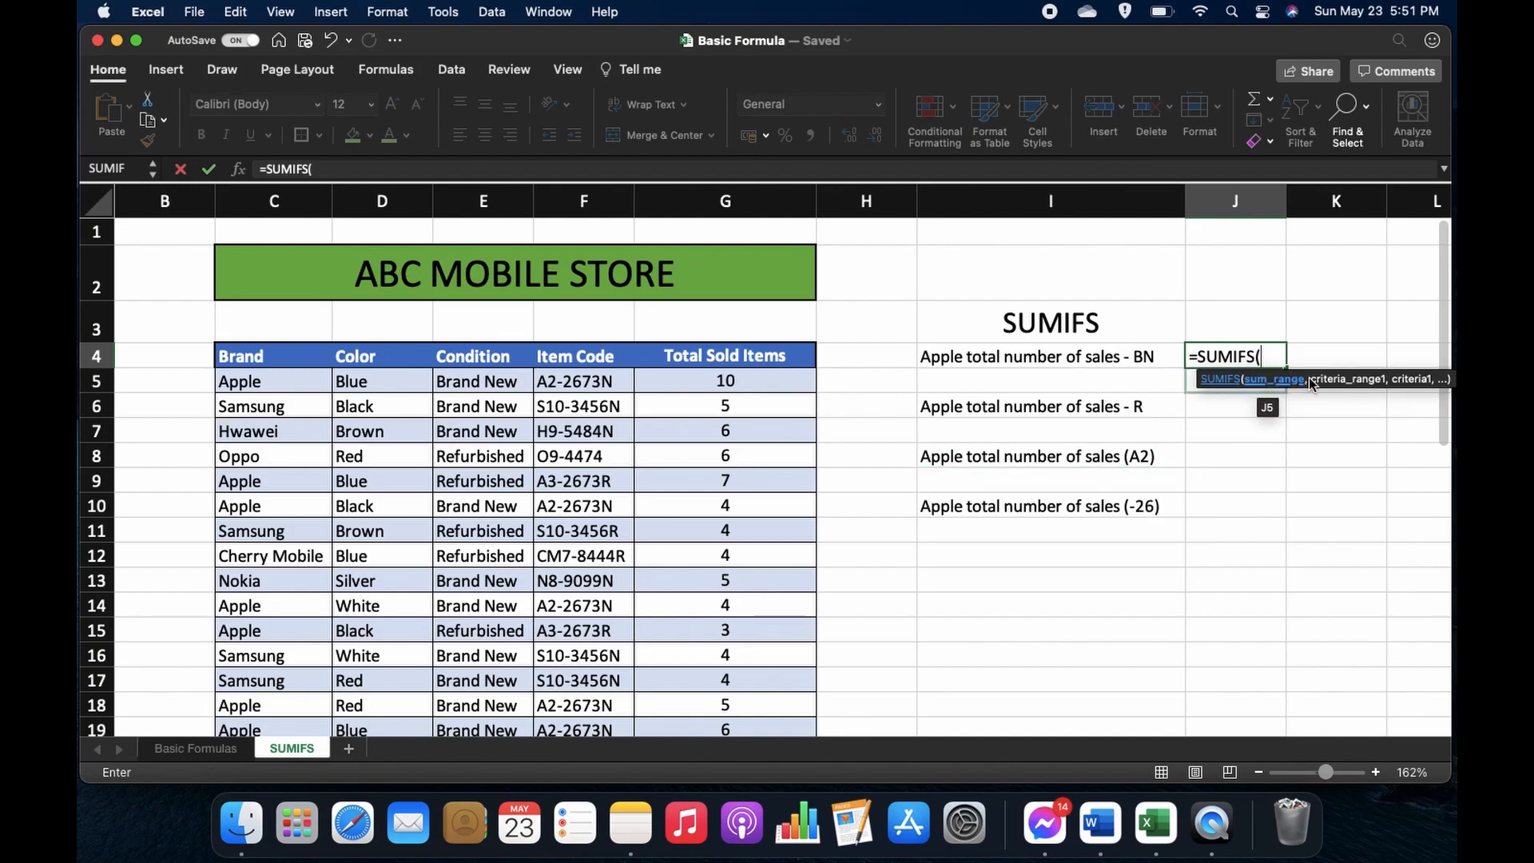
{"action": "left_click", "coordinate": [703, 385]}
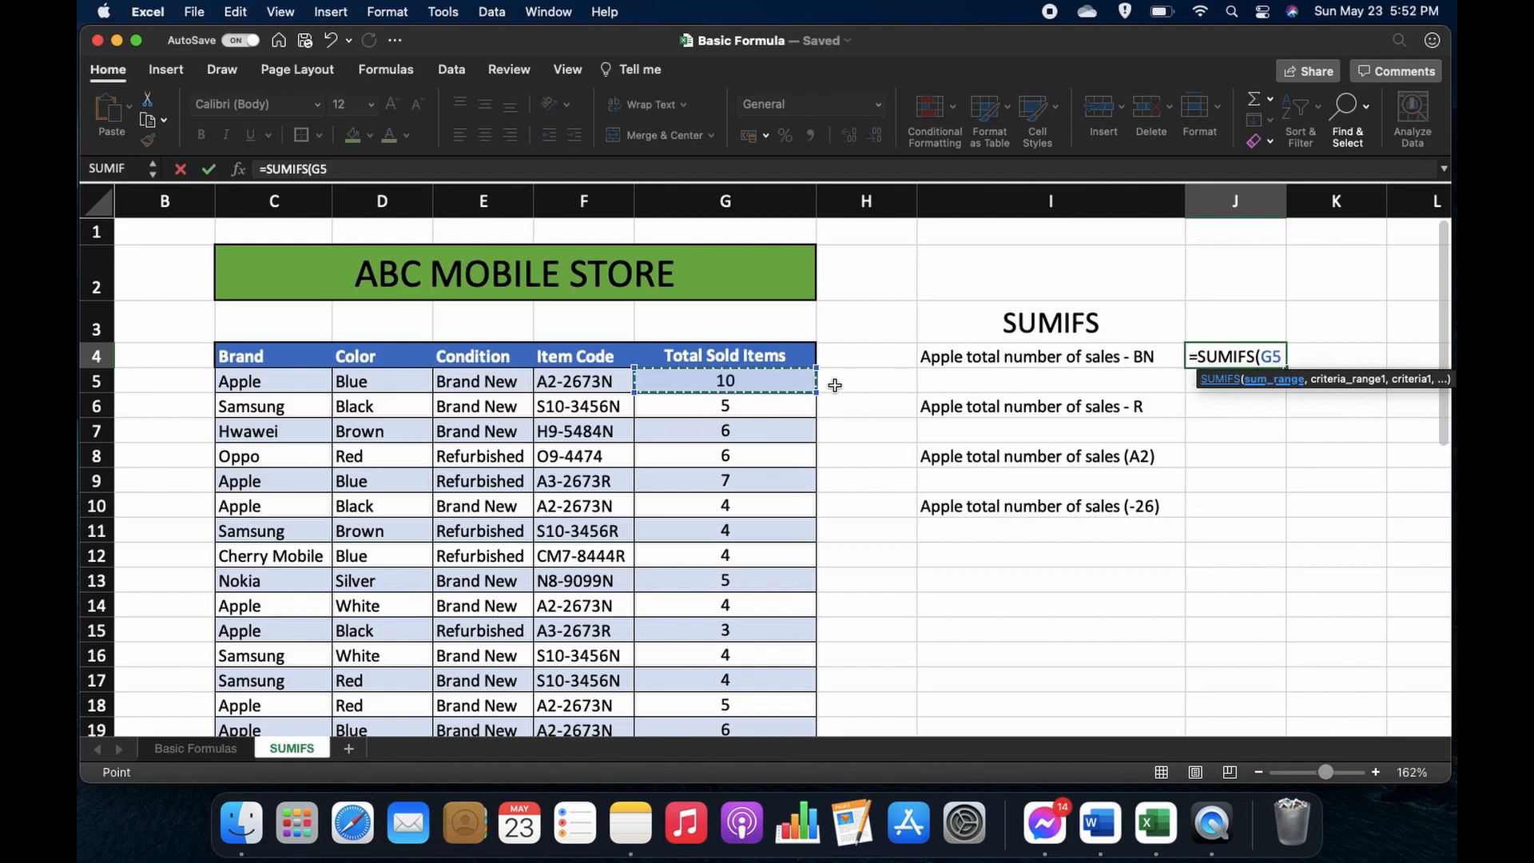
{"action": "key", "text": "shift+Down"}
{"action": "key", "text": "shift+Down"}
{"action": "key", "text": "shift+Down"}
{"action": "key", "text": "shift+Down"}
{"action": "key", "text": "shift+Down"}
{"action": "key", "text": "shift+Down"}
{"action": "key", "text": "shift+Down"}
{"action": "key", "text": "shift+Down"}
{"action": "key", "text": "shift+Down"}
{"action": "key", "text": "shift+Down"}
{"action": "key", "text": "shift+Down"}
{"action": "key", "text": "shift+Down"}
{"action": "key", "text": "shift+Down"}
{"action": "key", "text": "shift+Down"}
{"action": "key", "text": "shift+Down"}
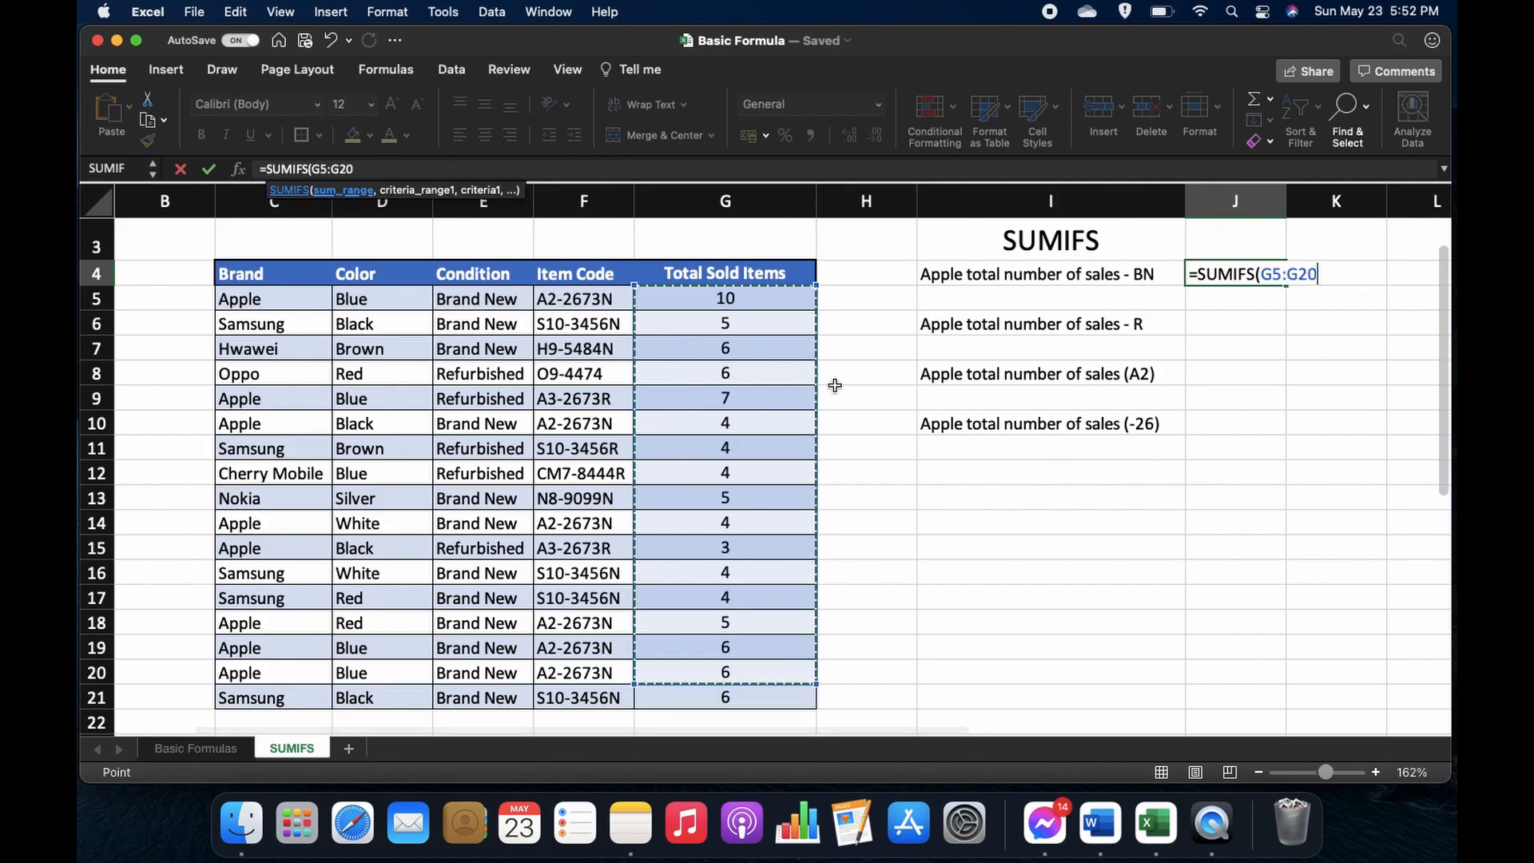
{"action": "key", "text": "shift+Down"}
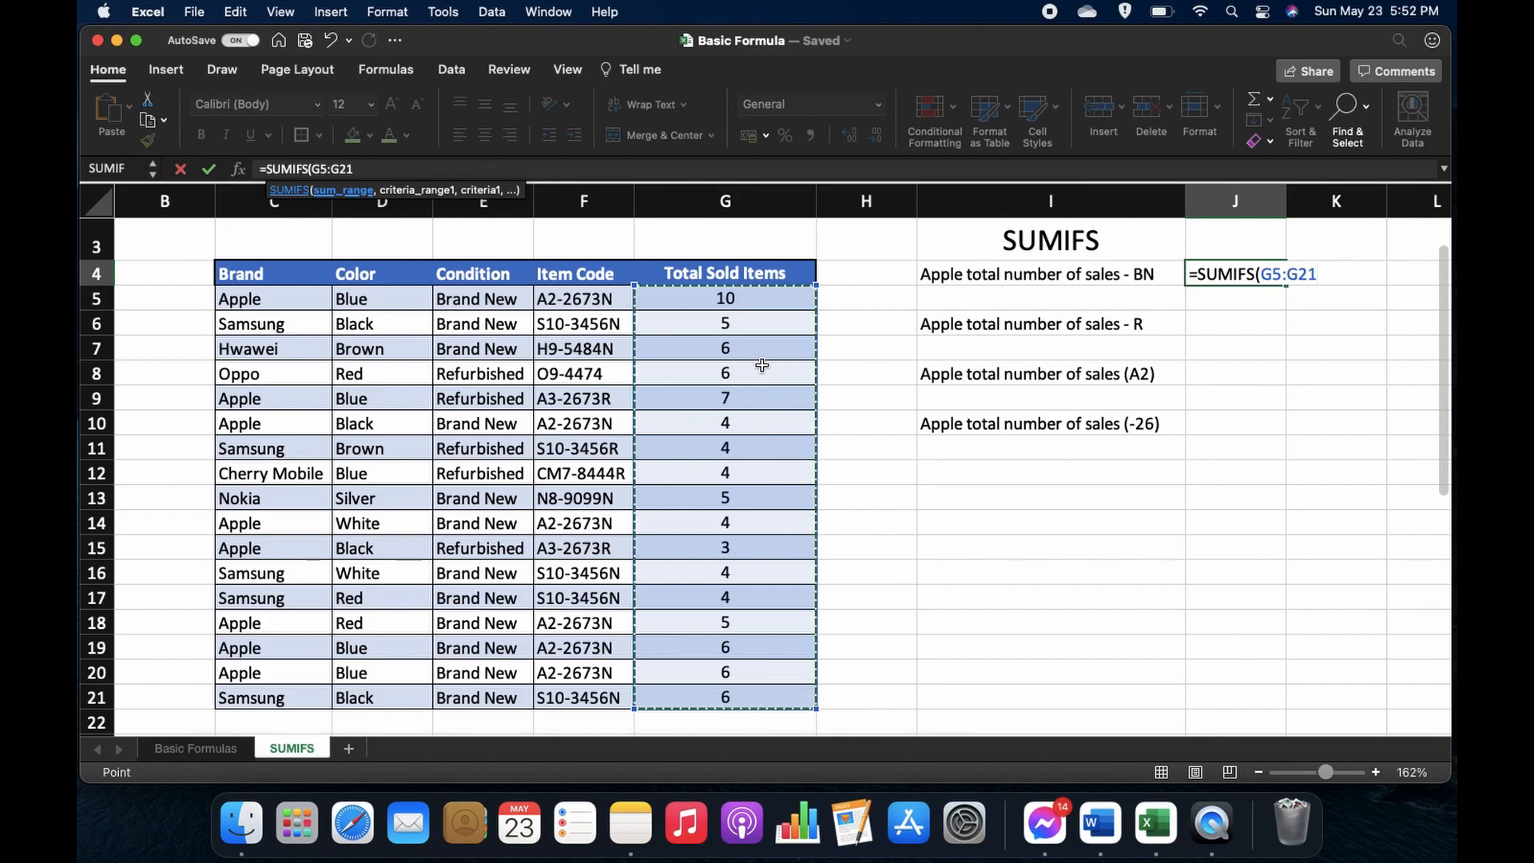
{"action": "type", "text": ","}
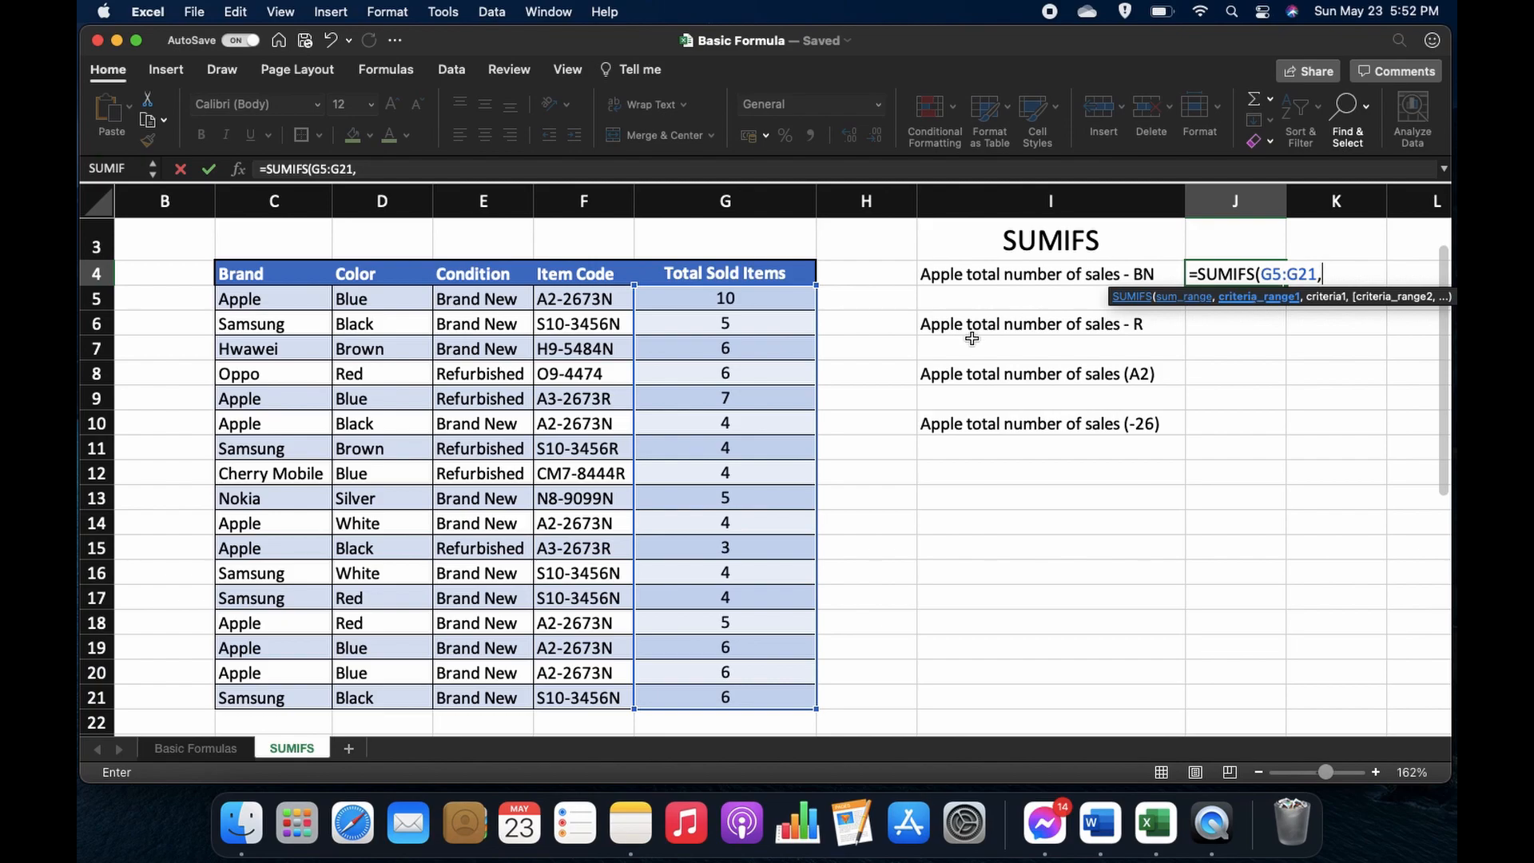
Step: Add the Condition column E5:E21 as the first criteria range, with E5 (Brand New) as its criterion
{"action": "left_click", "coordinate": [461, 301]}
{"action": "left_click_drag", "start_coordinate": [462, 301], "coordinate": [485, 700]}
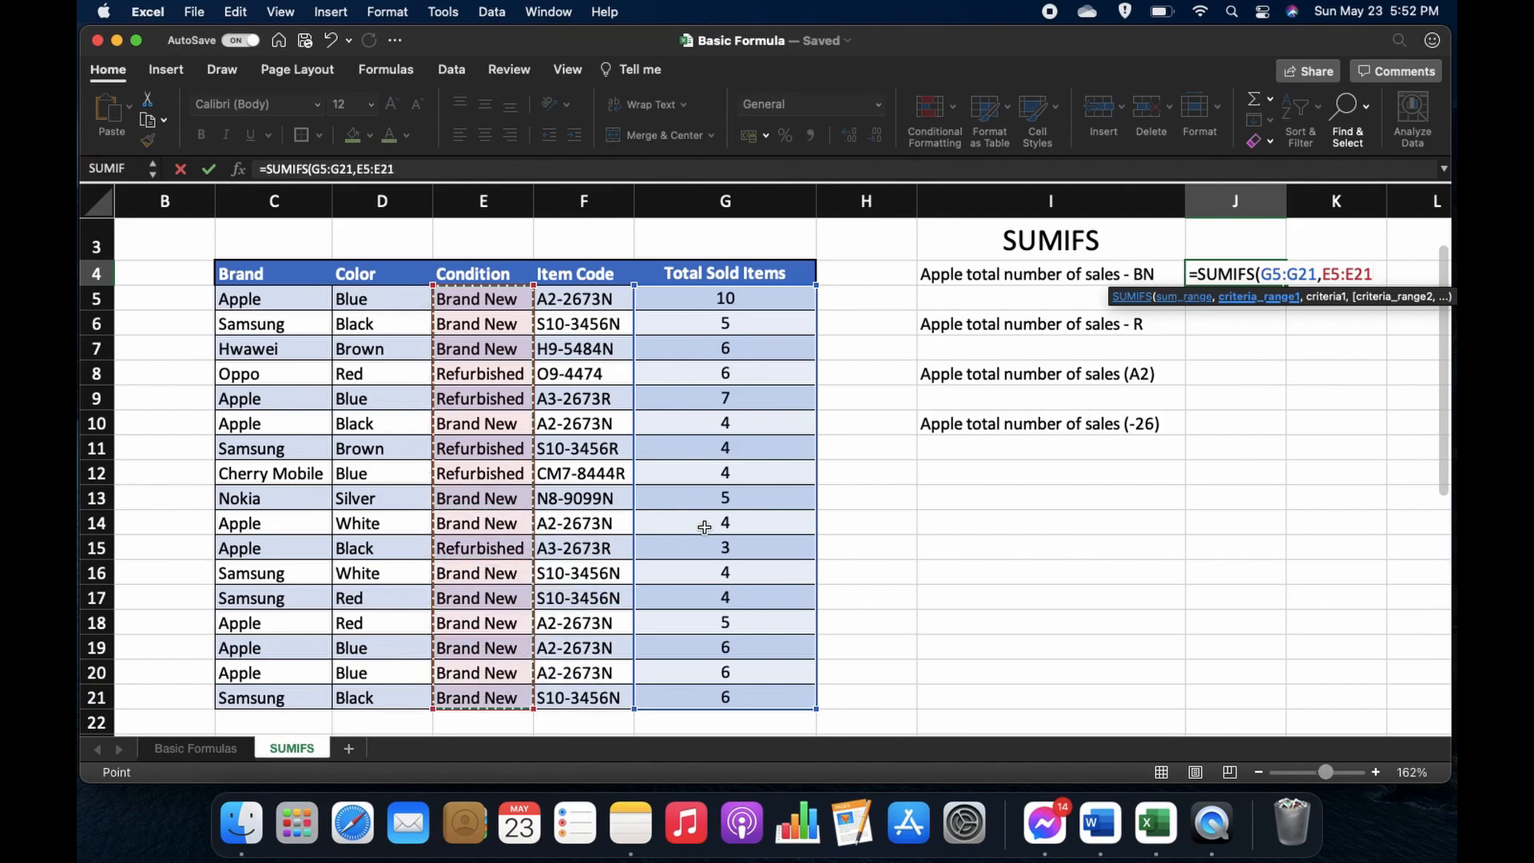
{"action": "type", "text": ","}
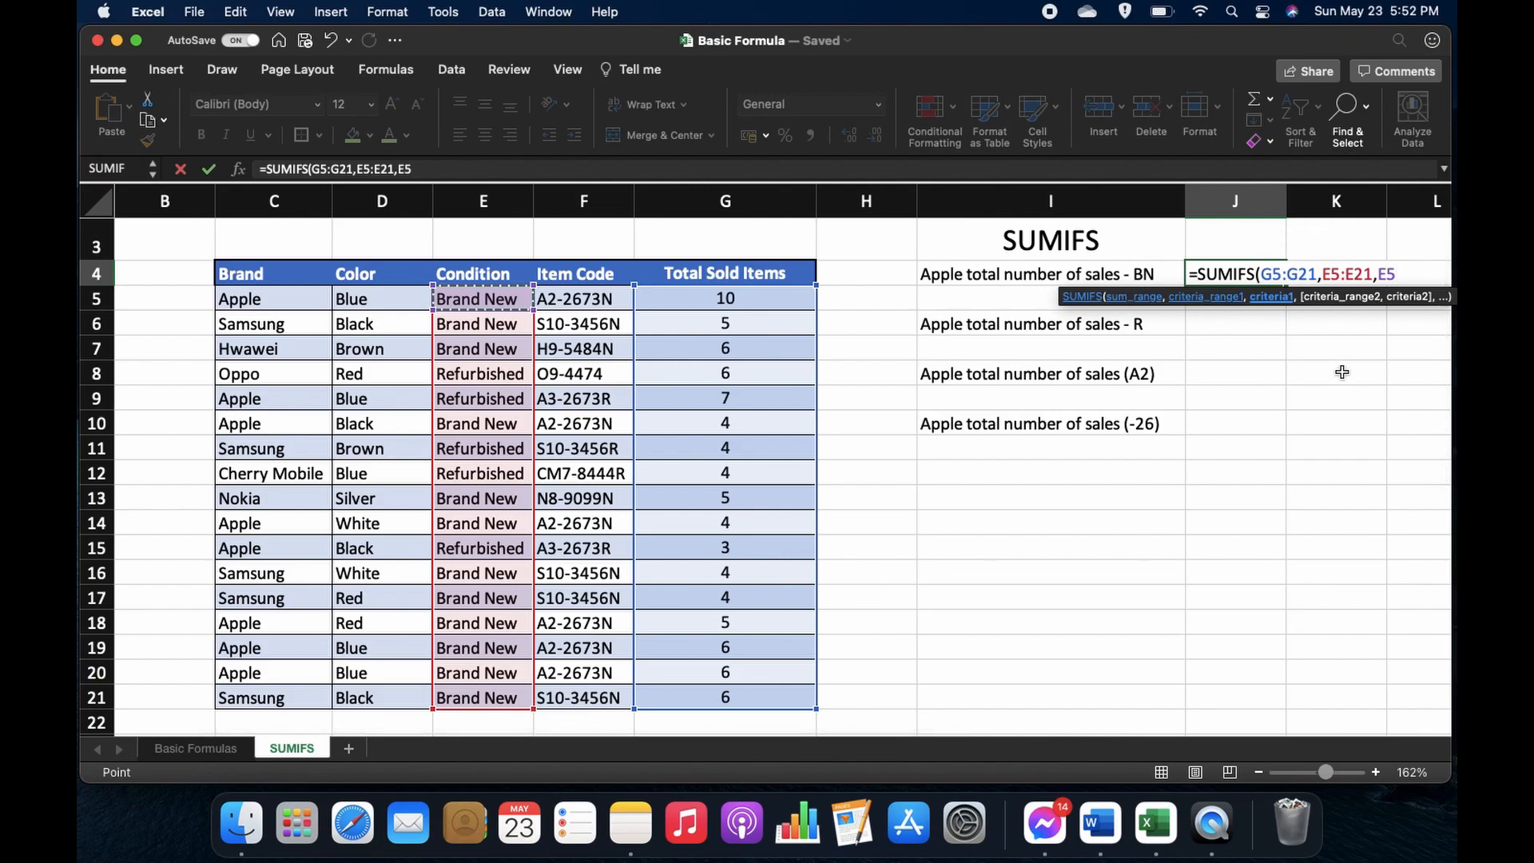
{"action": "type", "text": ","}
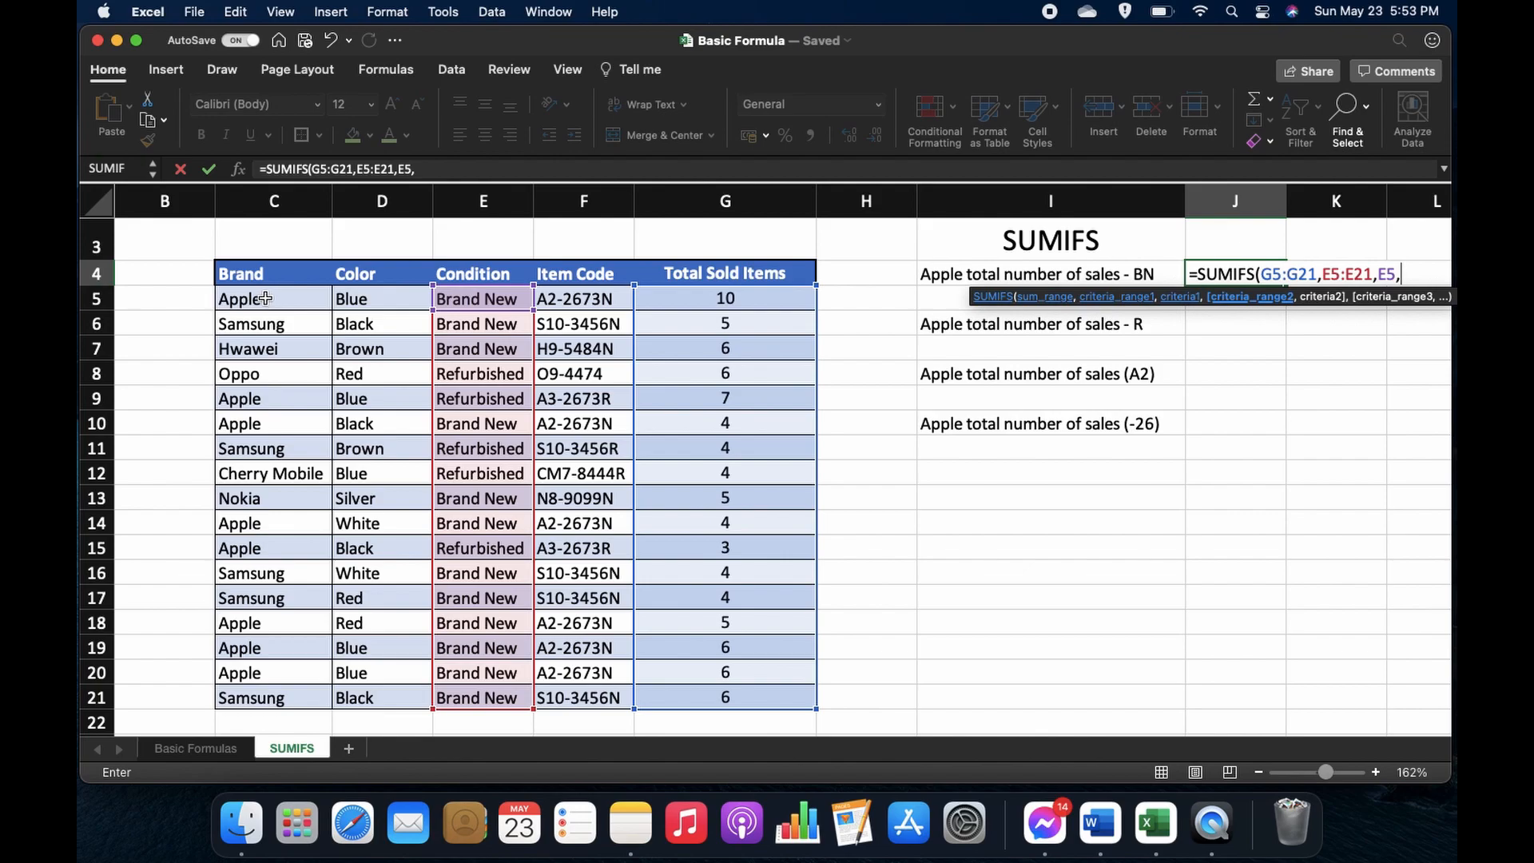
Step: Add the Brand column C5:C21 with criterion C5 (Apple), complete the J4 formula and check its result
{"action": "left_click_drag", "start_coordinate": [265, 298], "coordinate": [276, 699]}
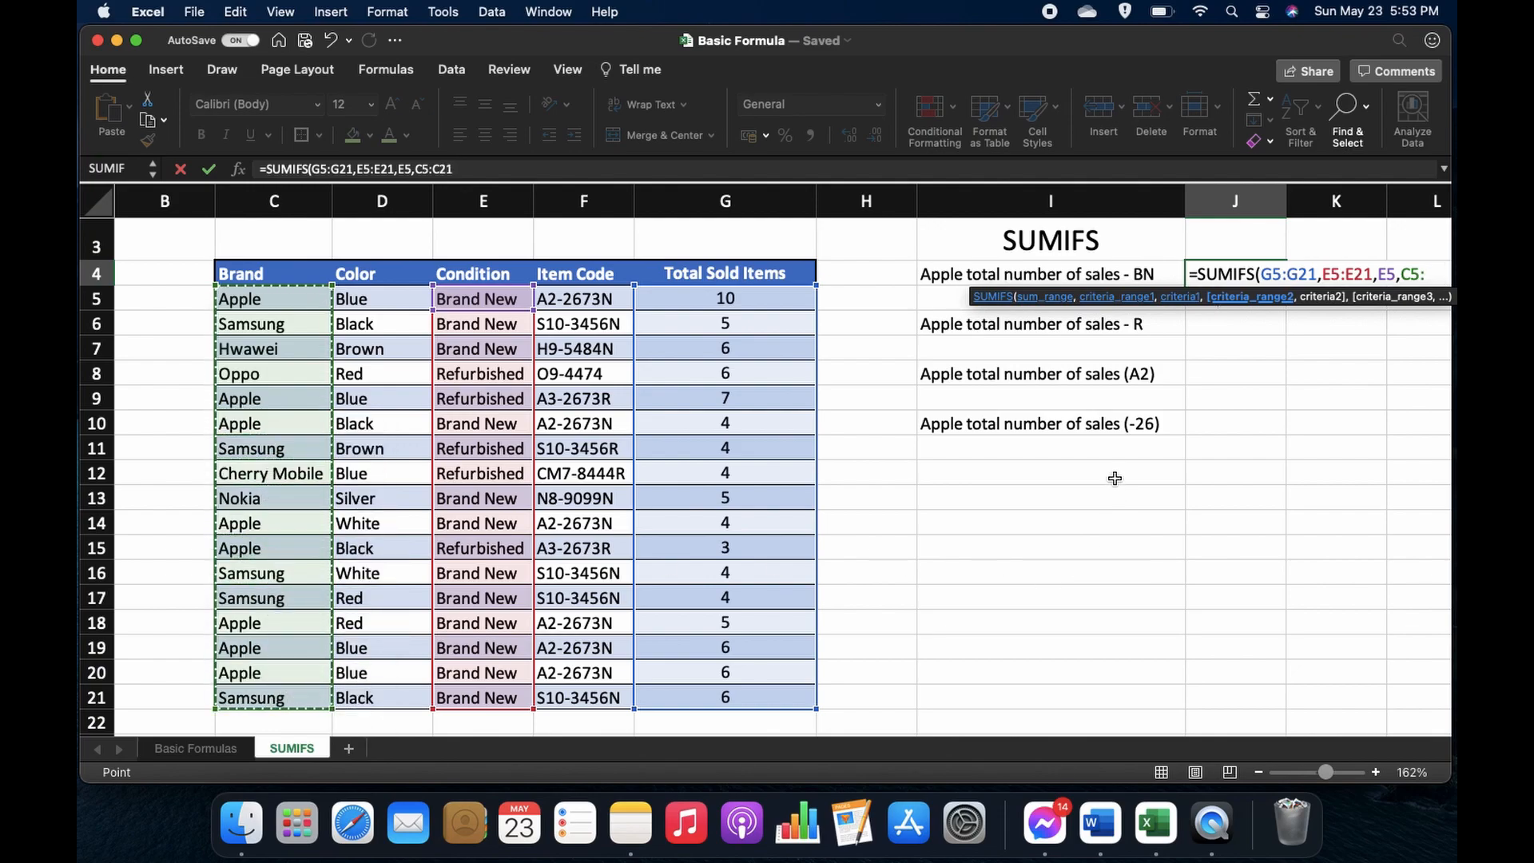
{"action": "type", "text": ","}
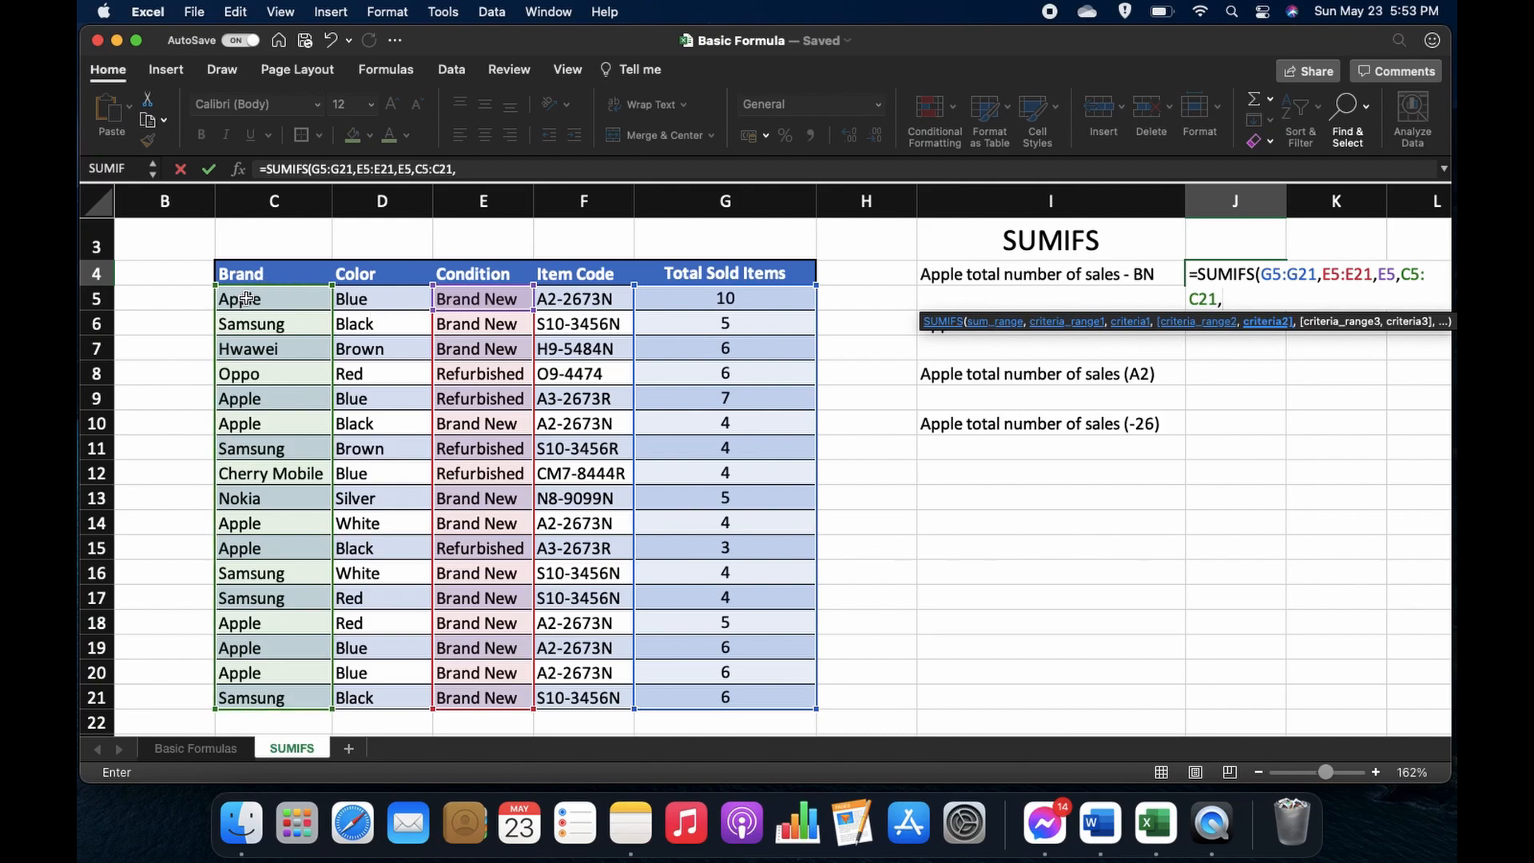
{"action": "left_click", "coordinate": [246, 299]}
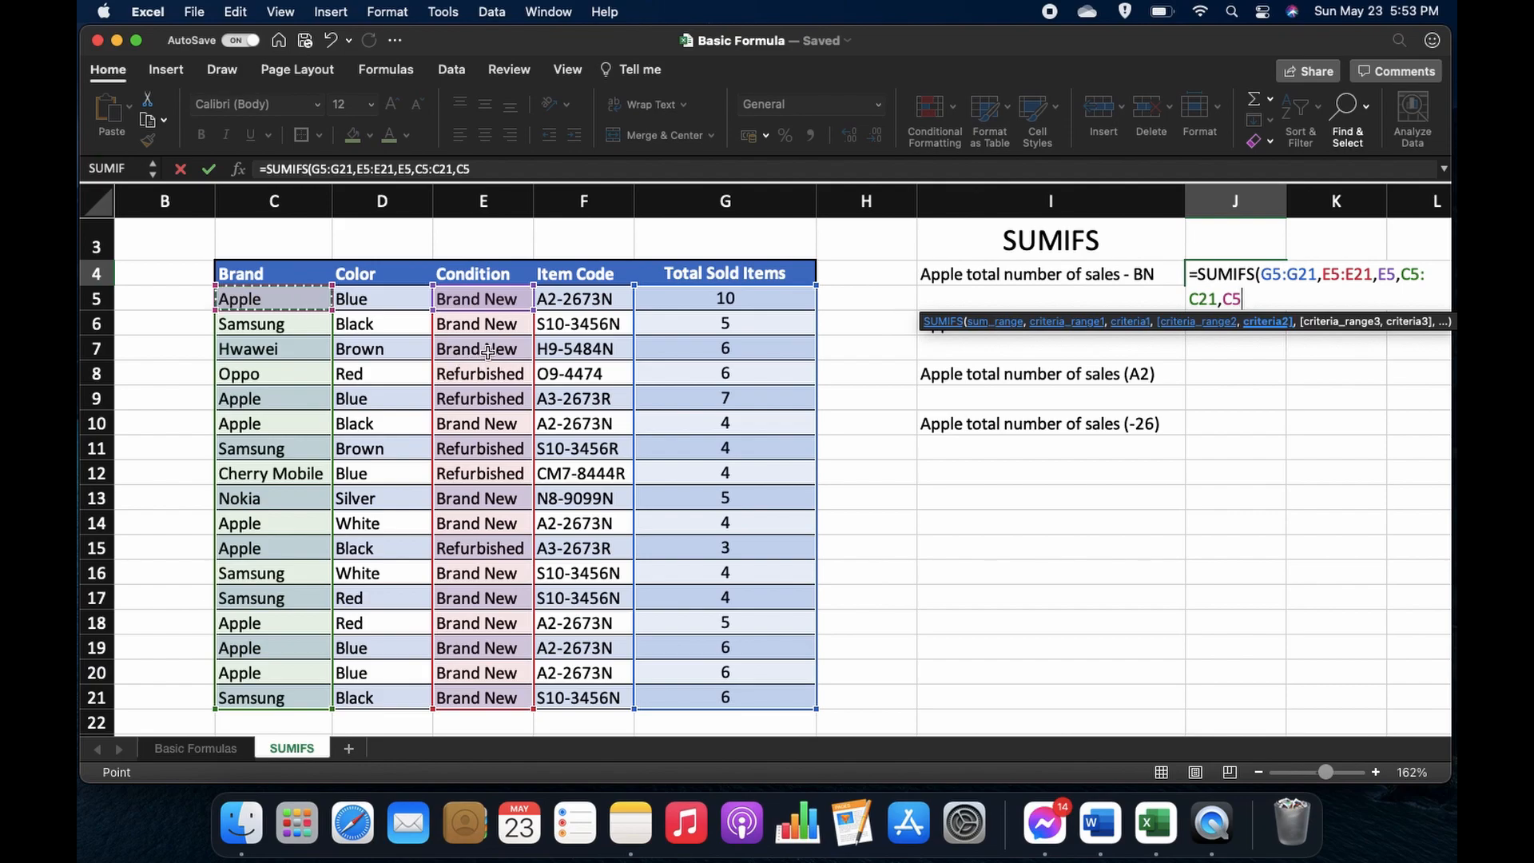
{"action": "type", "text": ","}
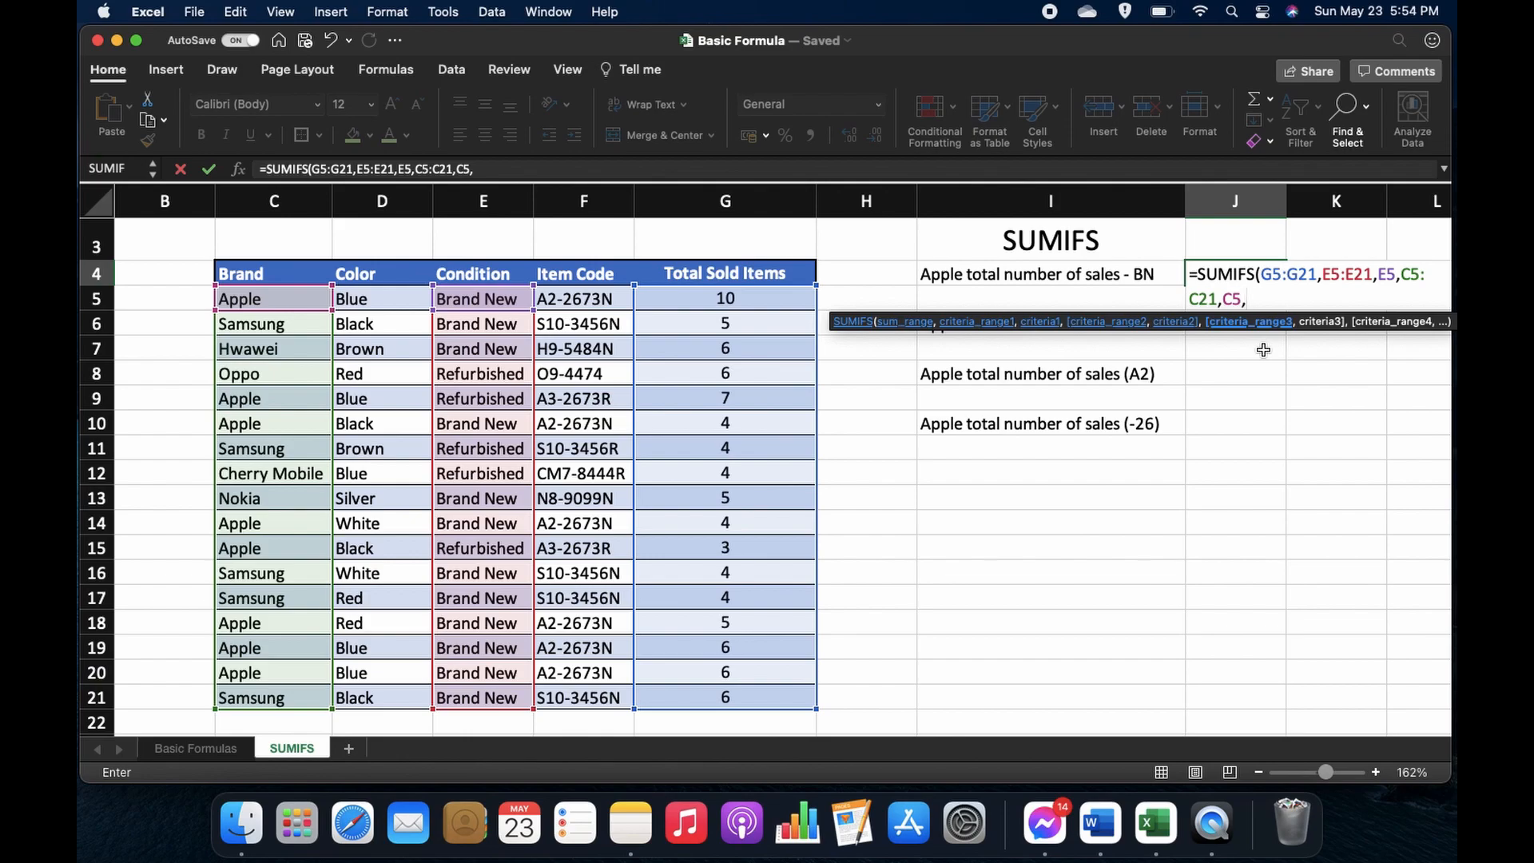
{"action": "key", "text": "BackSpace"}
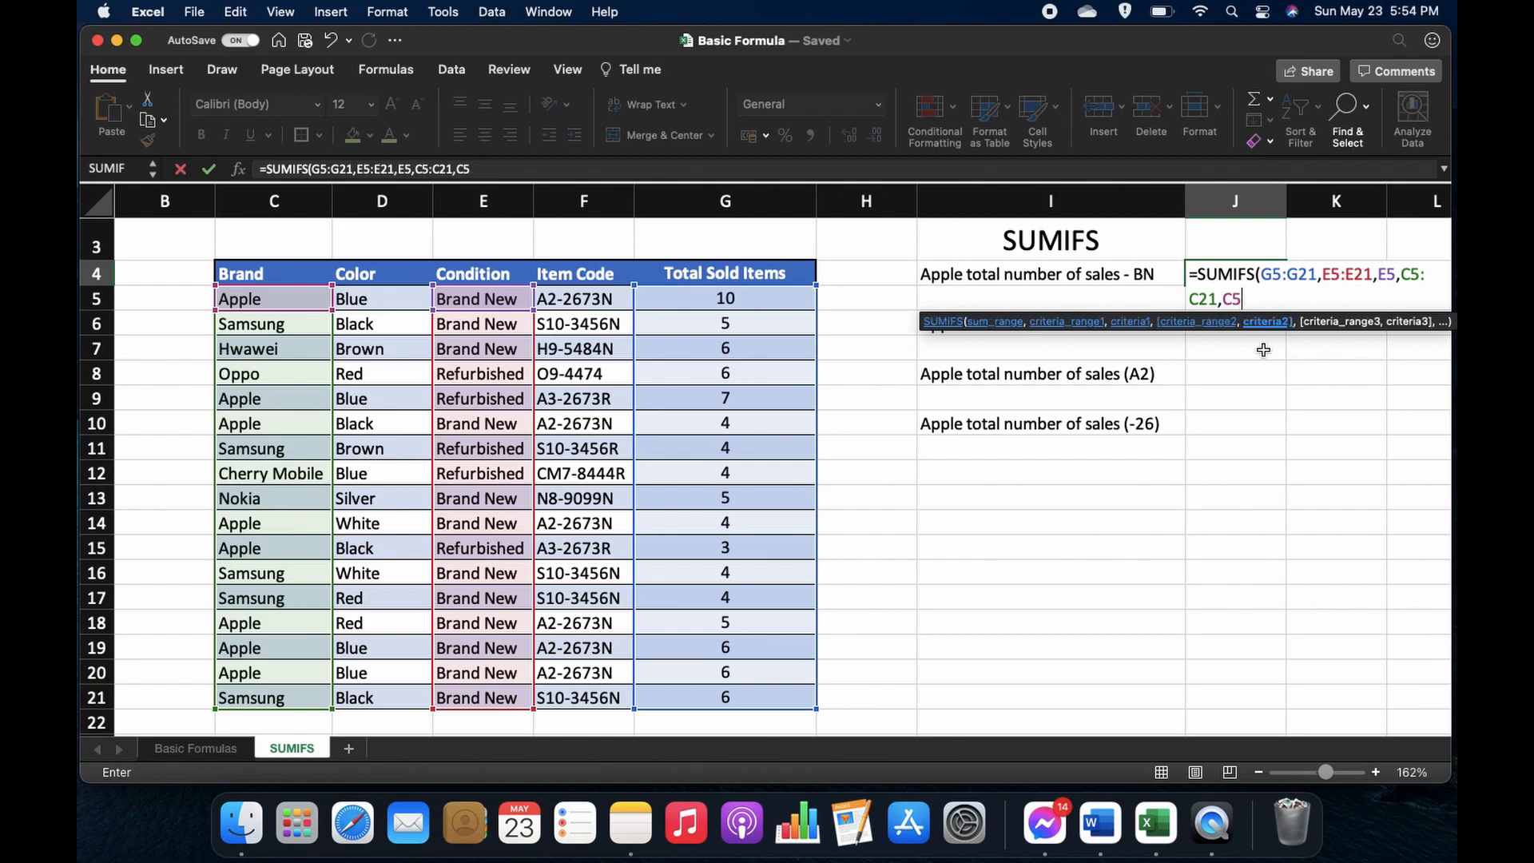
{"action": "type", "text": ")"}
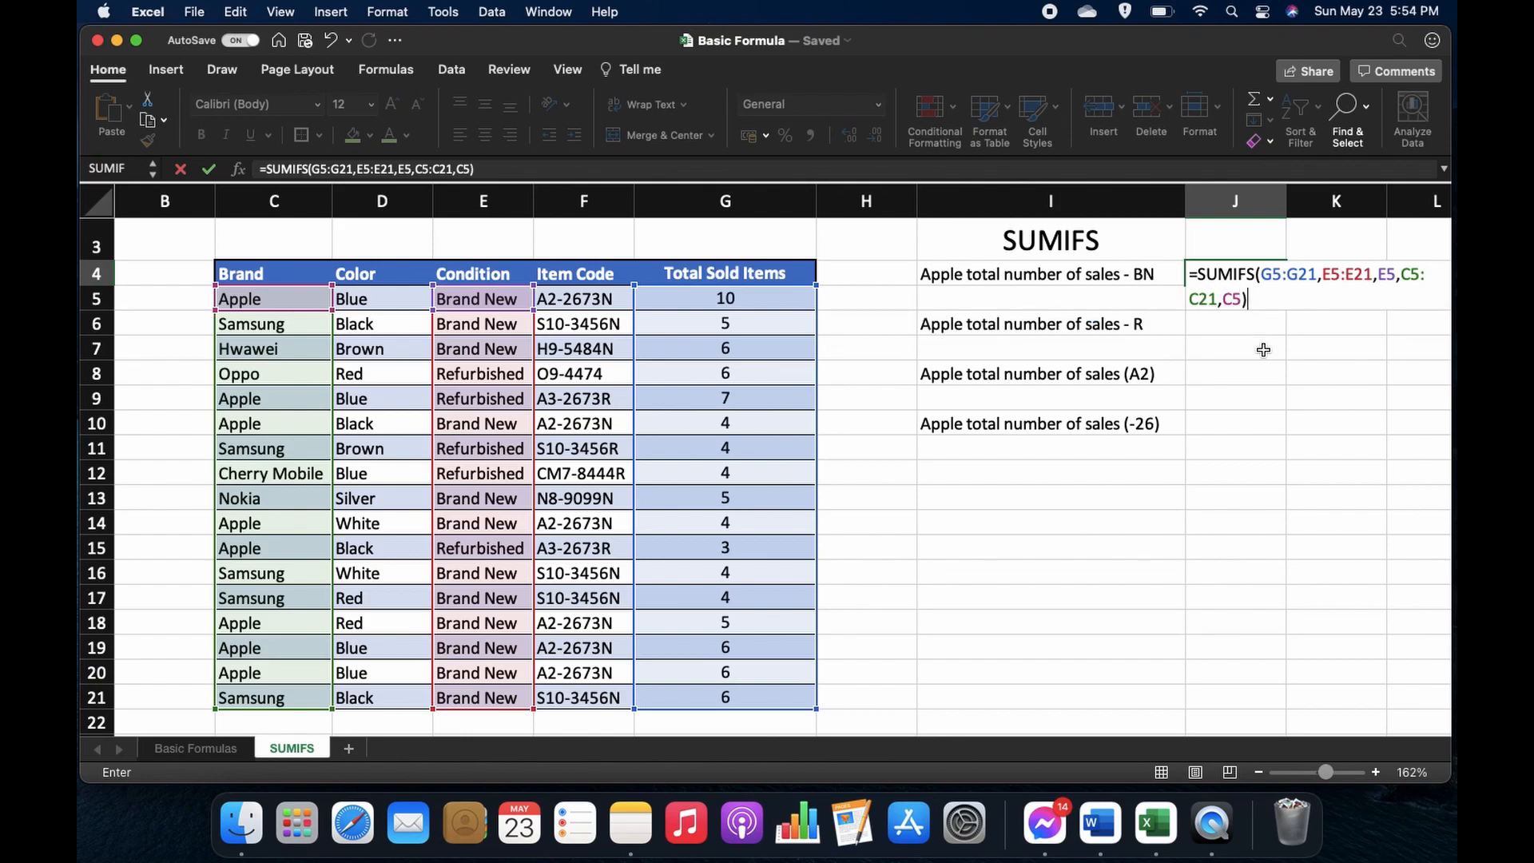
{"action": "key", "text": "Return"}
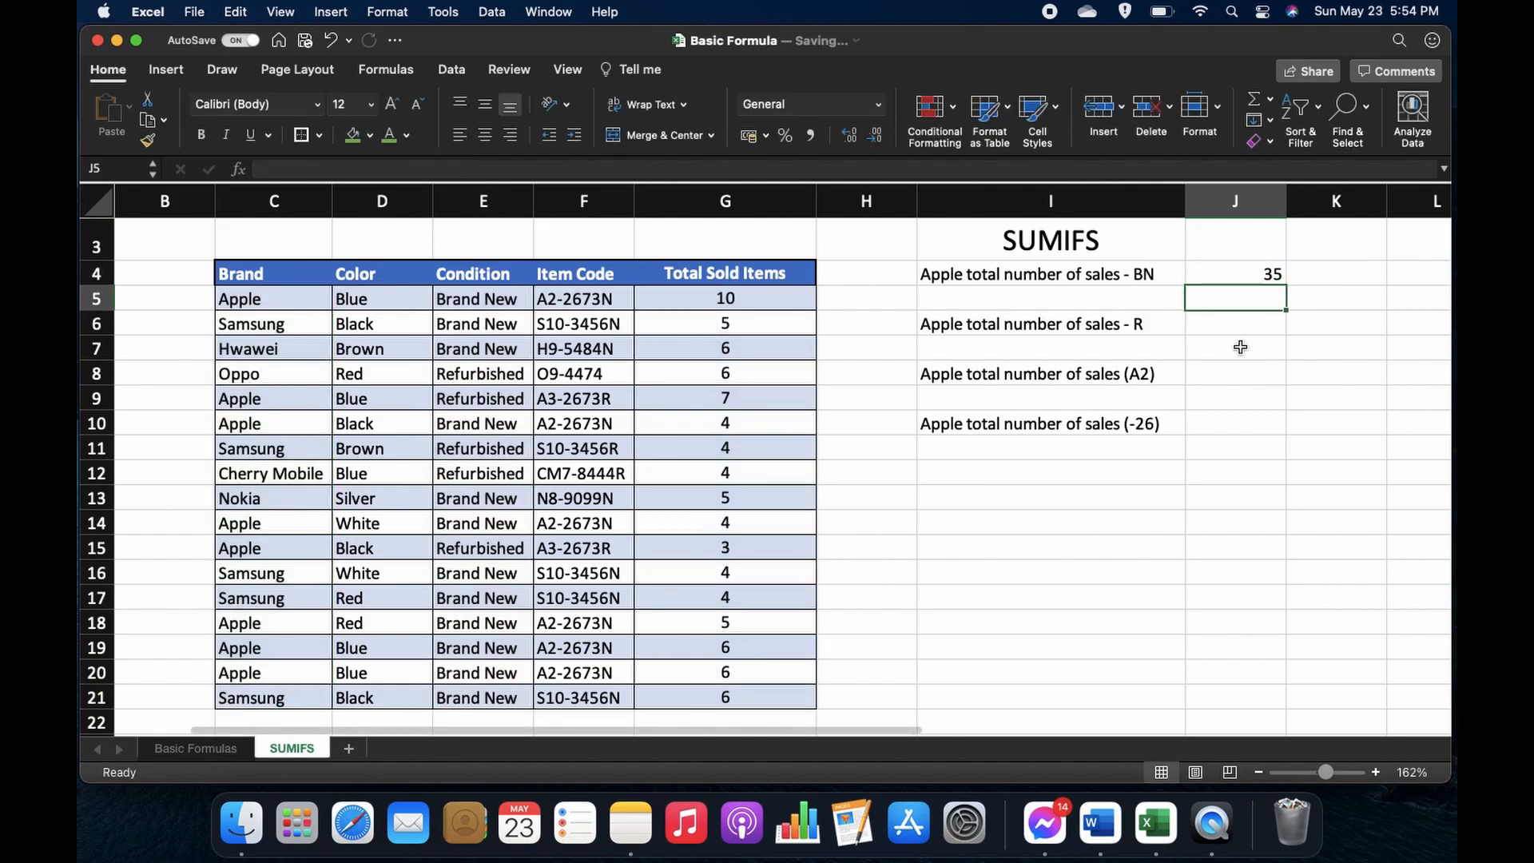
{"action": "left_click", "coordinate": [1244, 276]}
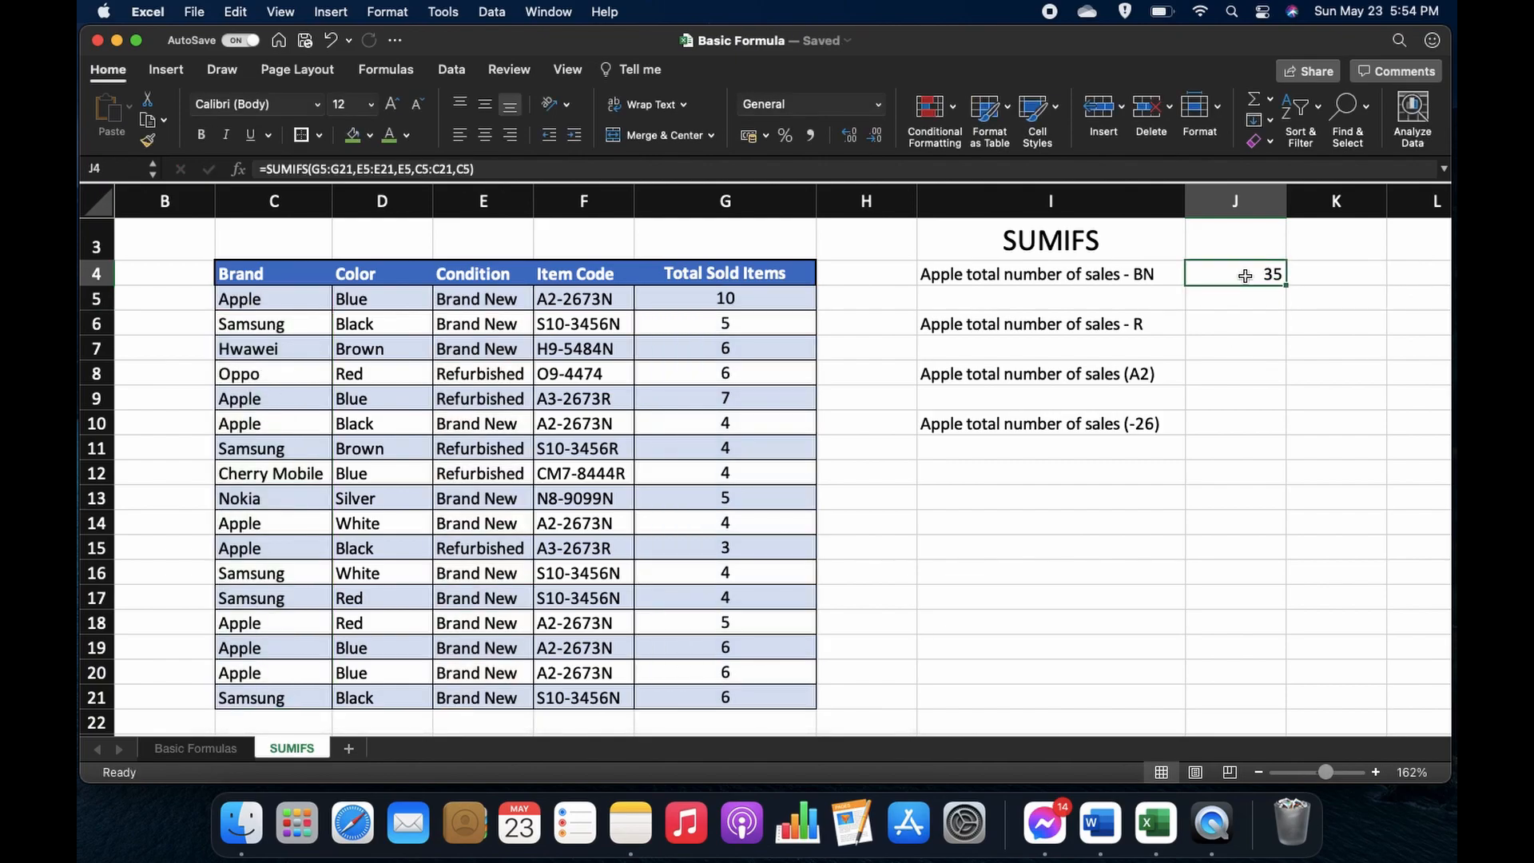
Step: Start a SUMIFS formula in J6 for Apple's refurbished sales, with G5:G21 as the sum range
{"action": "left_click", "coordinate": [1246, 323]}
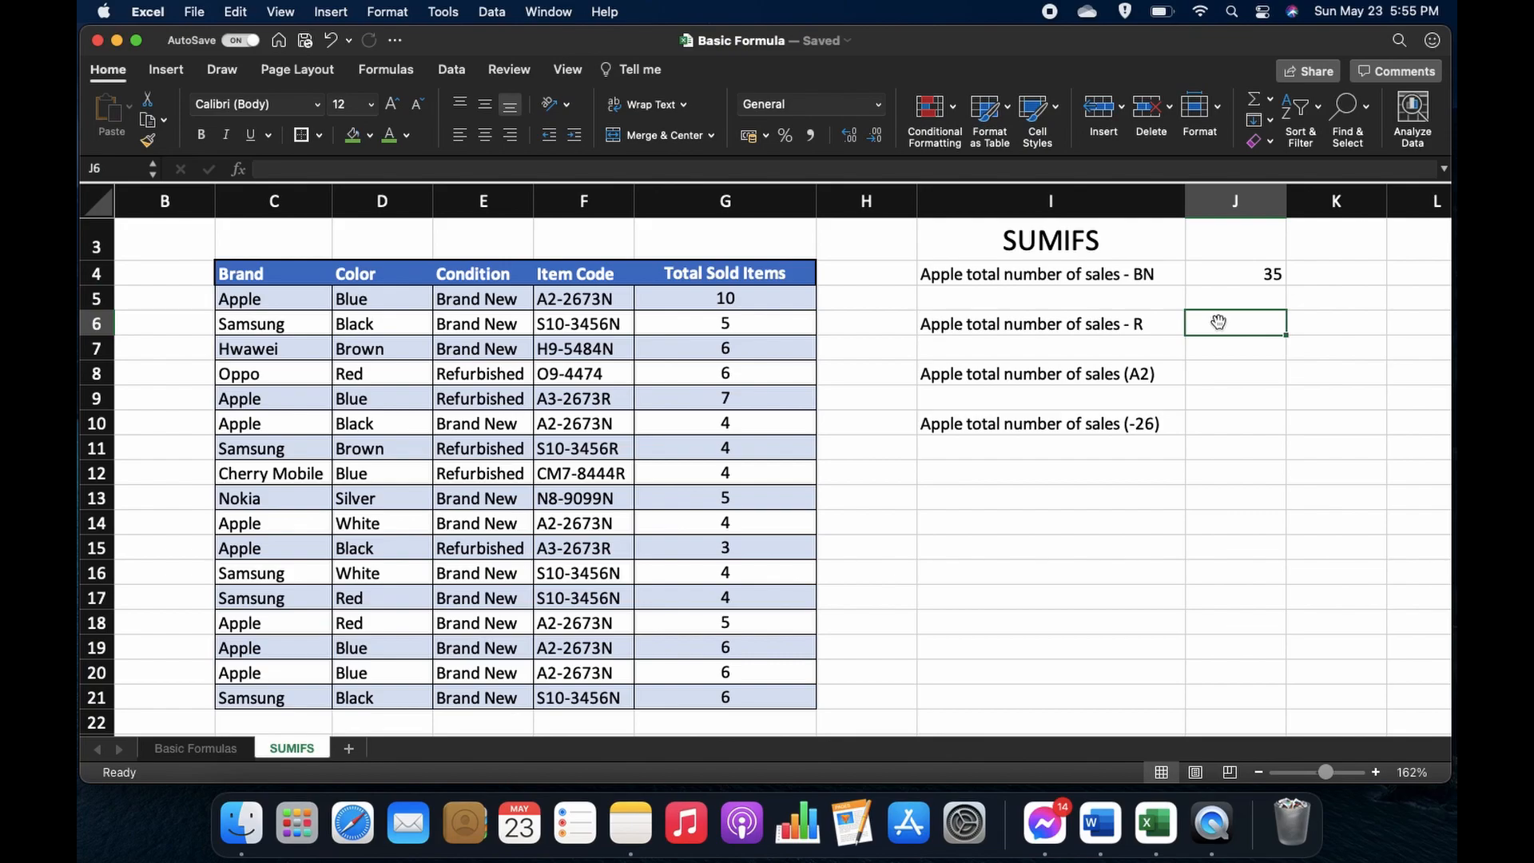
{"action": "type", "text": "="}
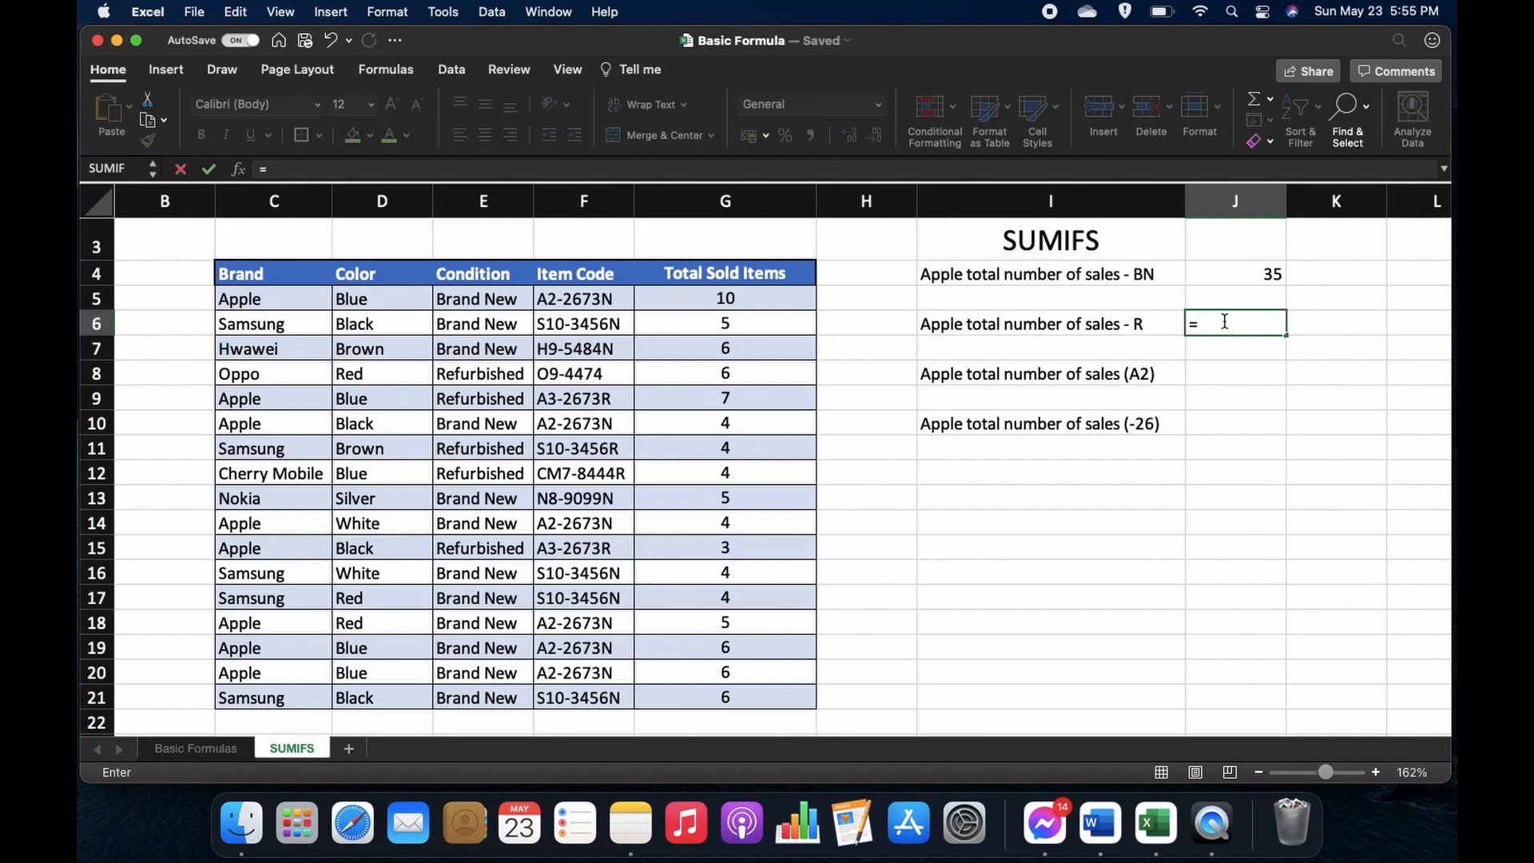
{"action": "type", "text": "SUMIFS"}
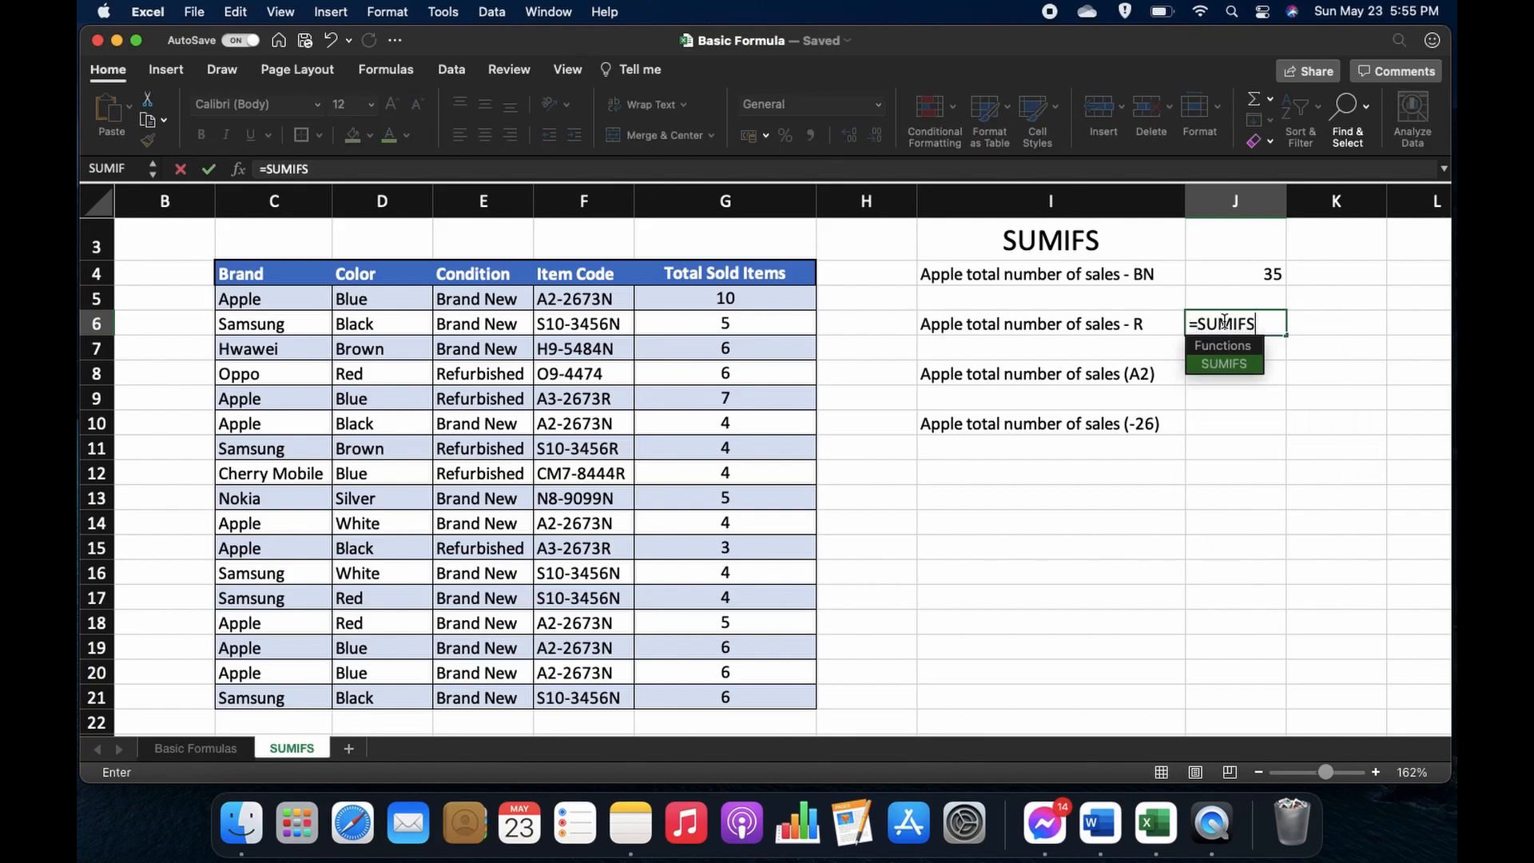
{"action": "type", "text": "("}
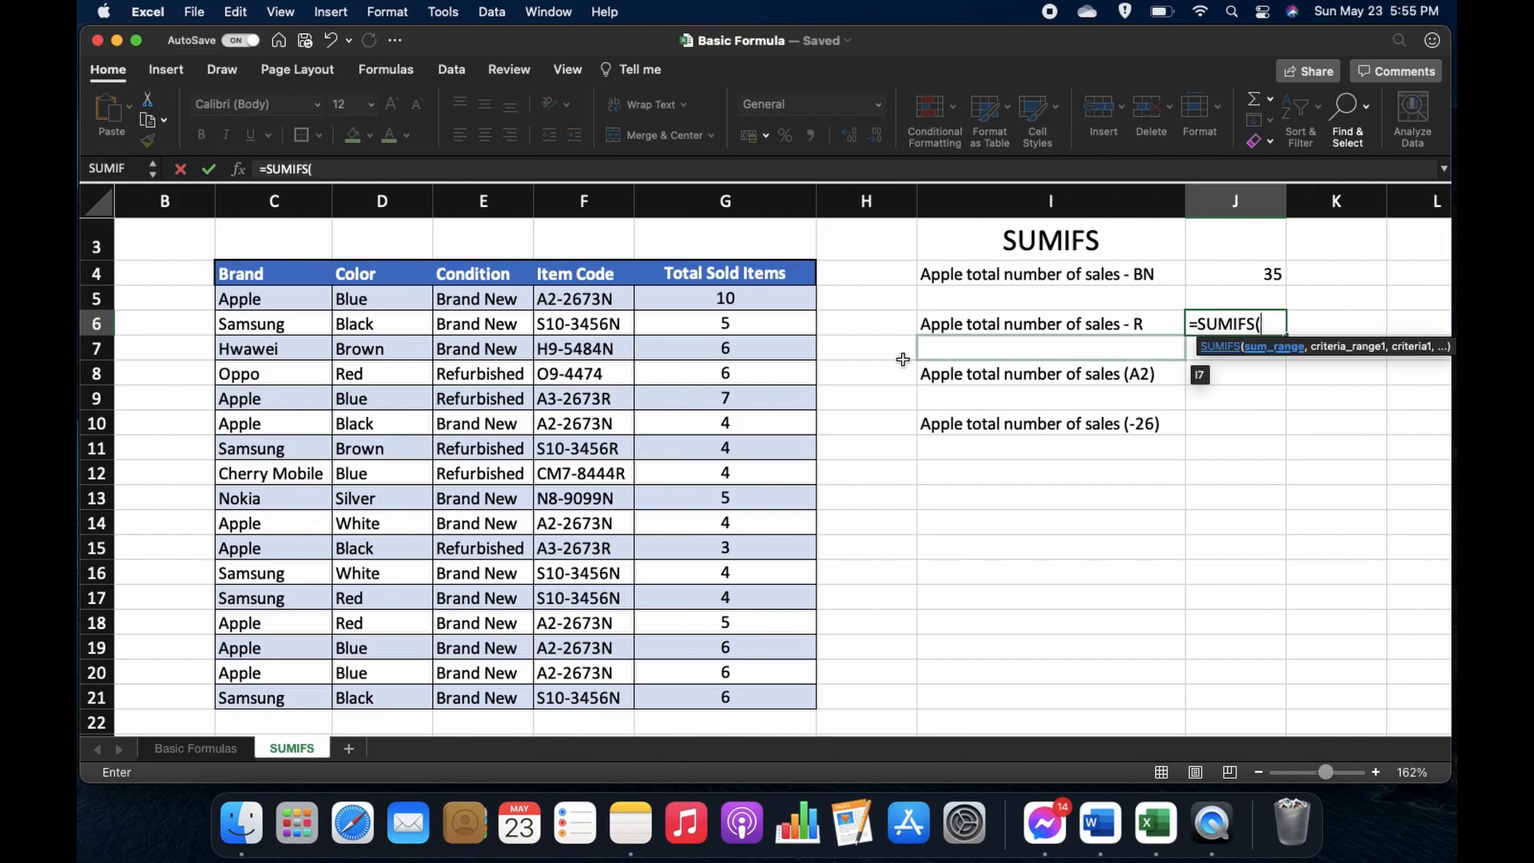
{"action": "left_click_drag", "start_coordinate": [721, 300], "coordinate": [723, 695]}
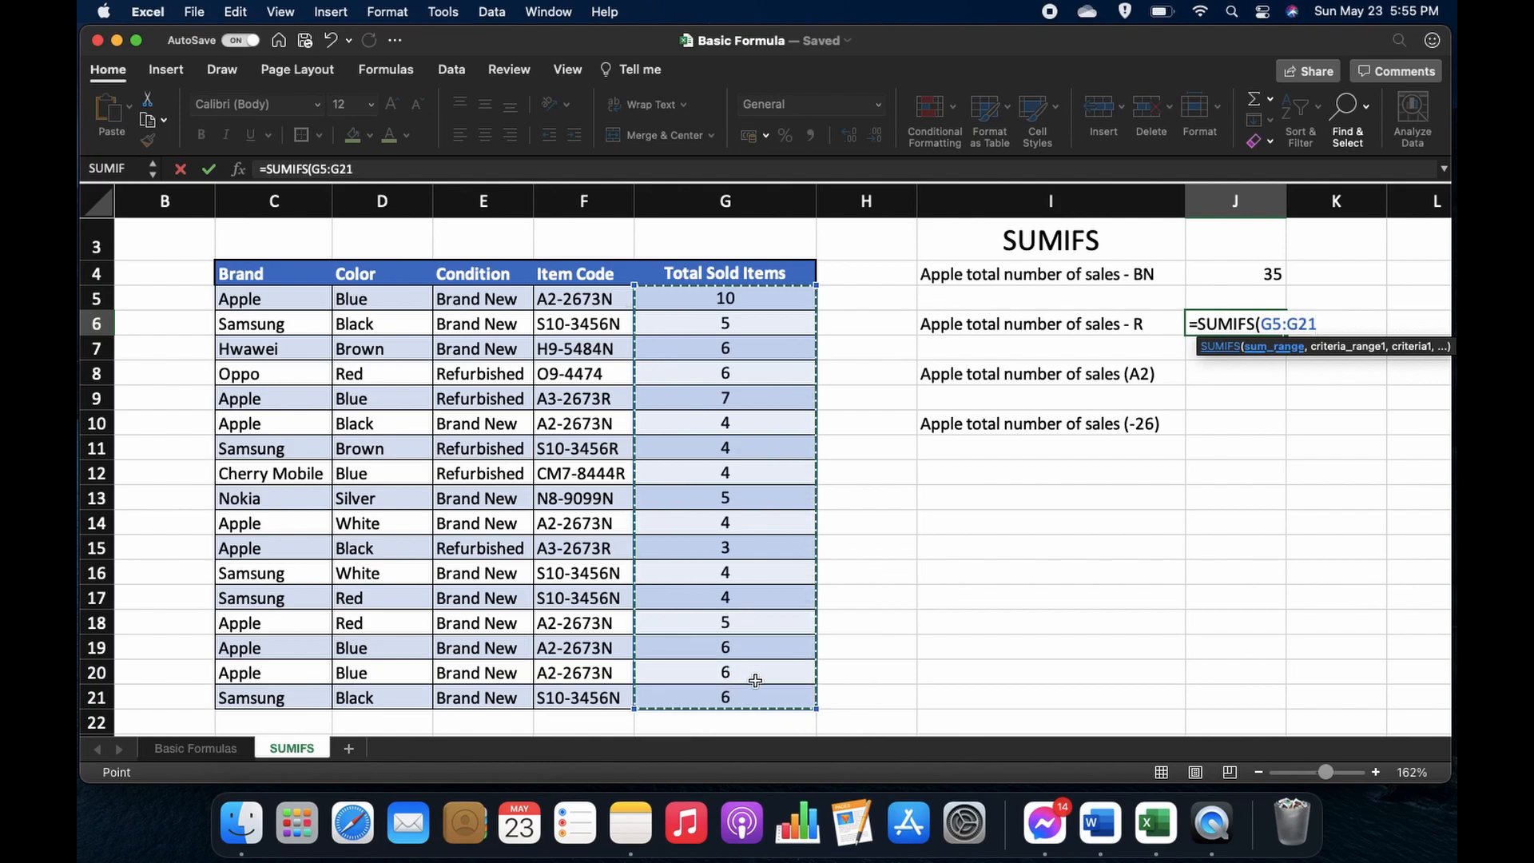
{"action": "type", "text": ","}
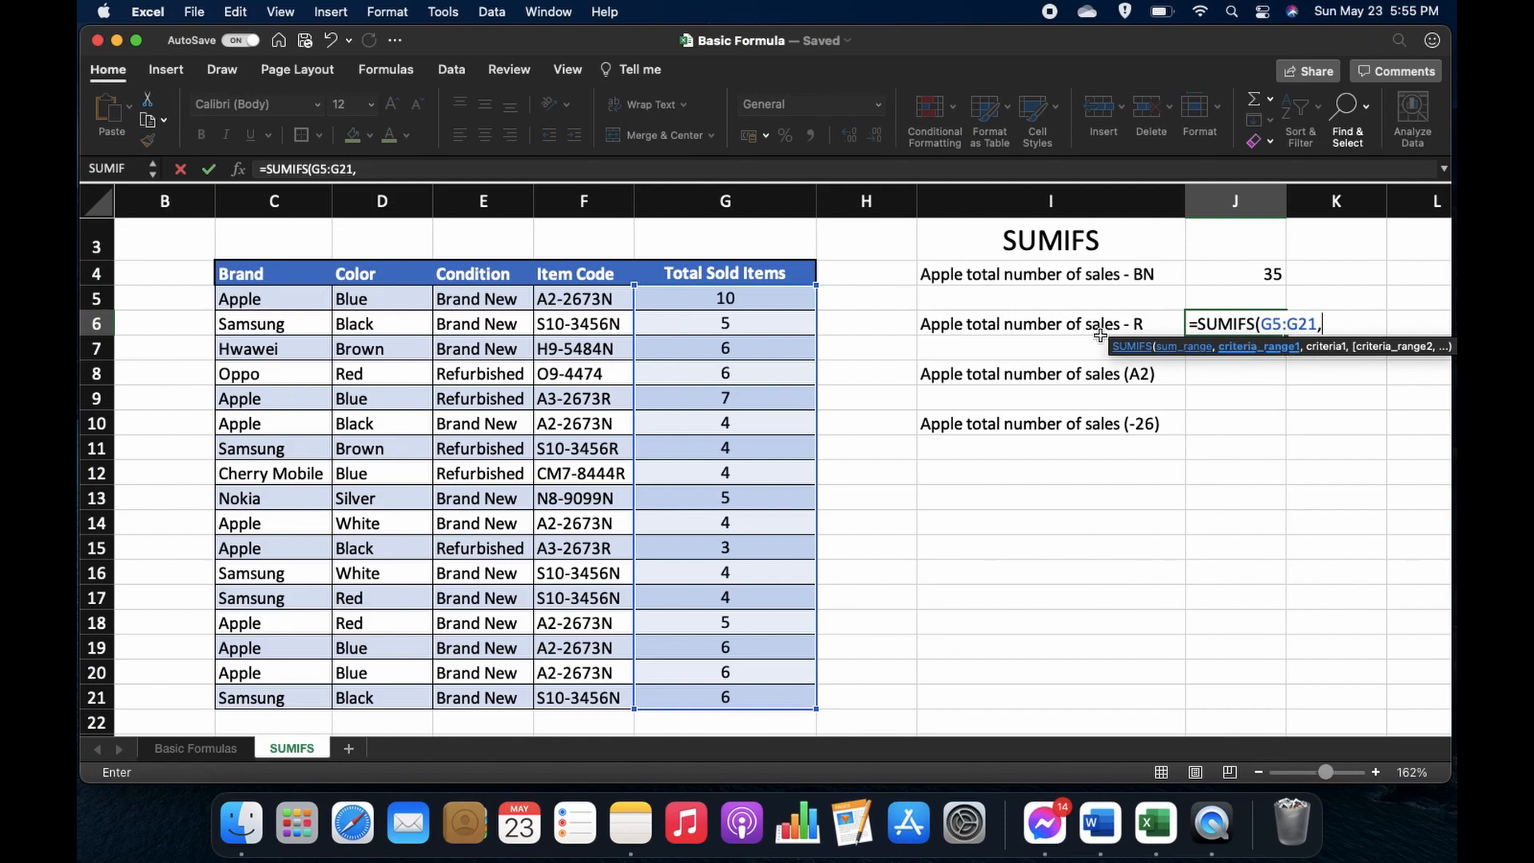
Step: Add the Condition column E5:E21 to the J6 formula as the first criteria range, with E8 (Refurbished) as its criterion
{"action": "left_click_drag", "start_coordinate": [475, 300], "coordinate": [485, 697]}
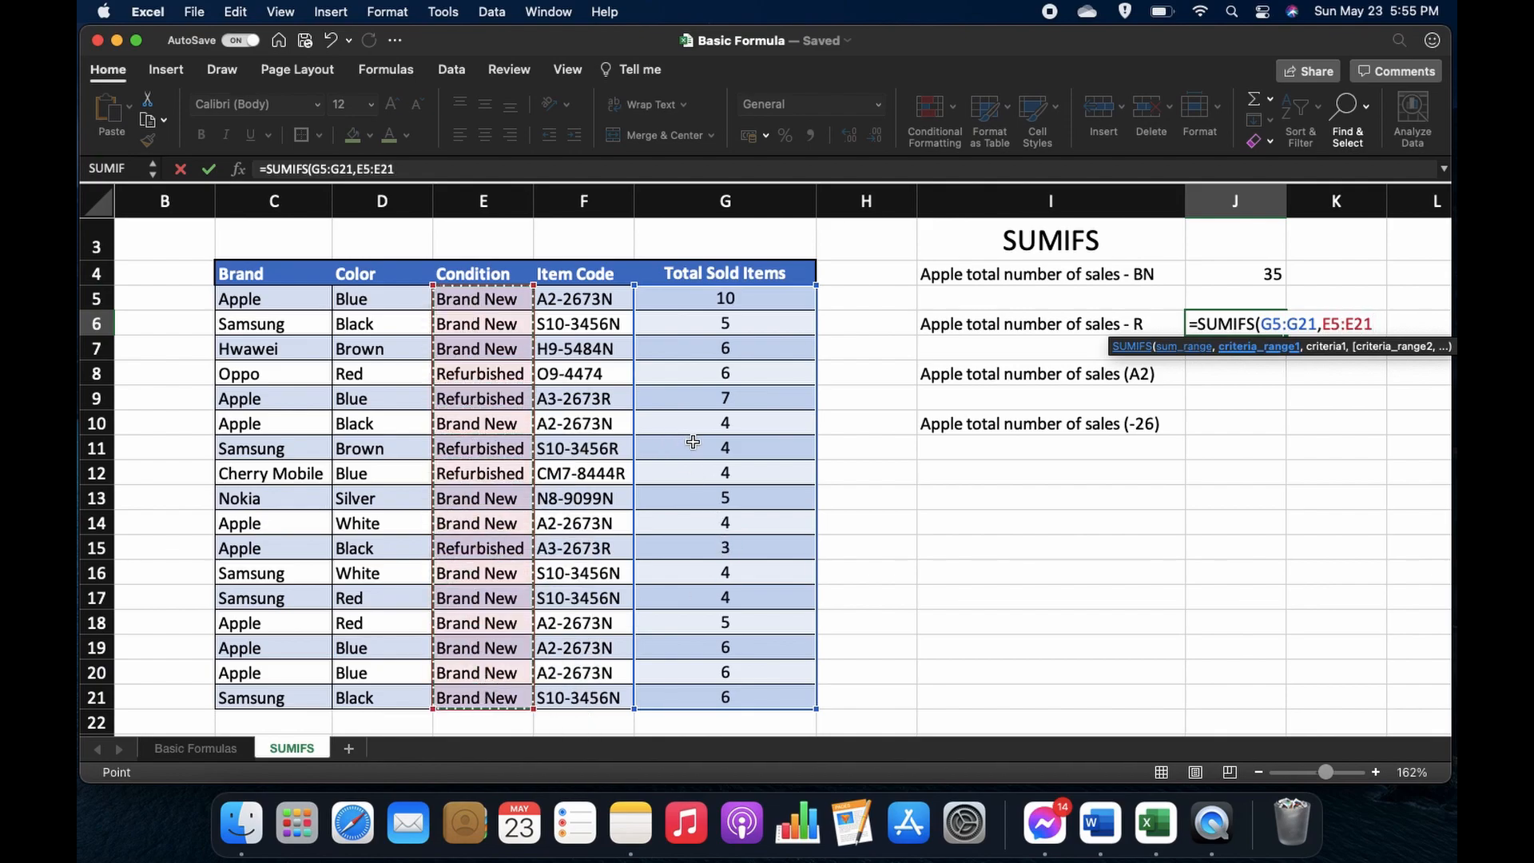
{"action": "type", "text": ","}
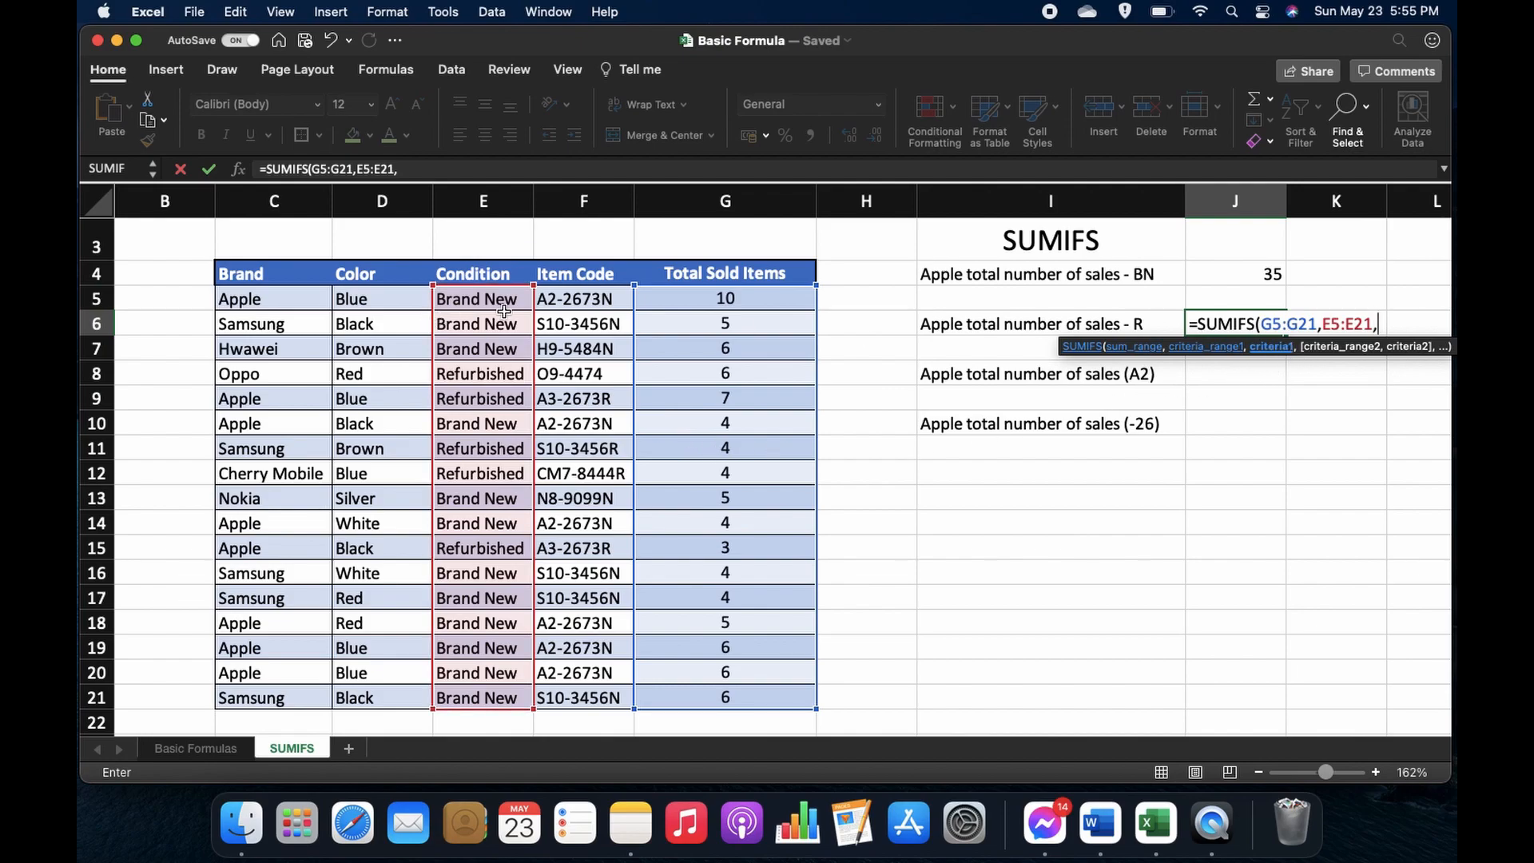
{"action": "left_click", "coordinate": [490, 373]}
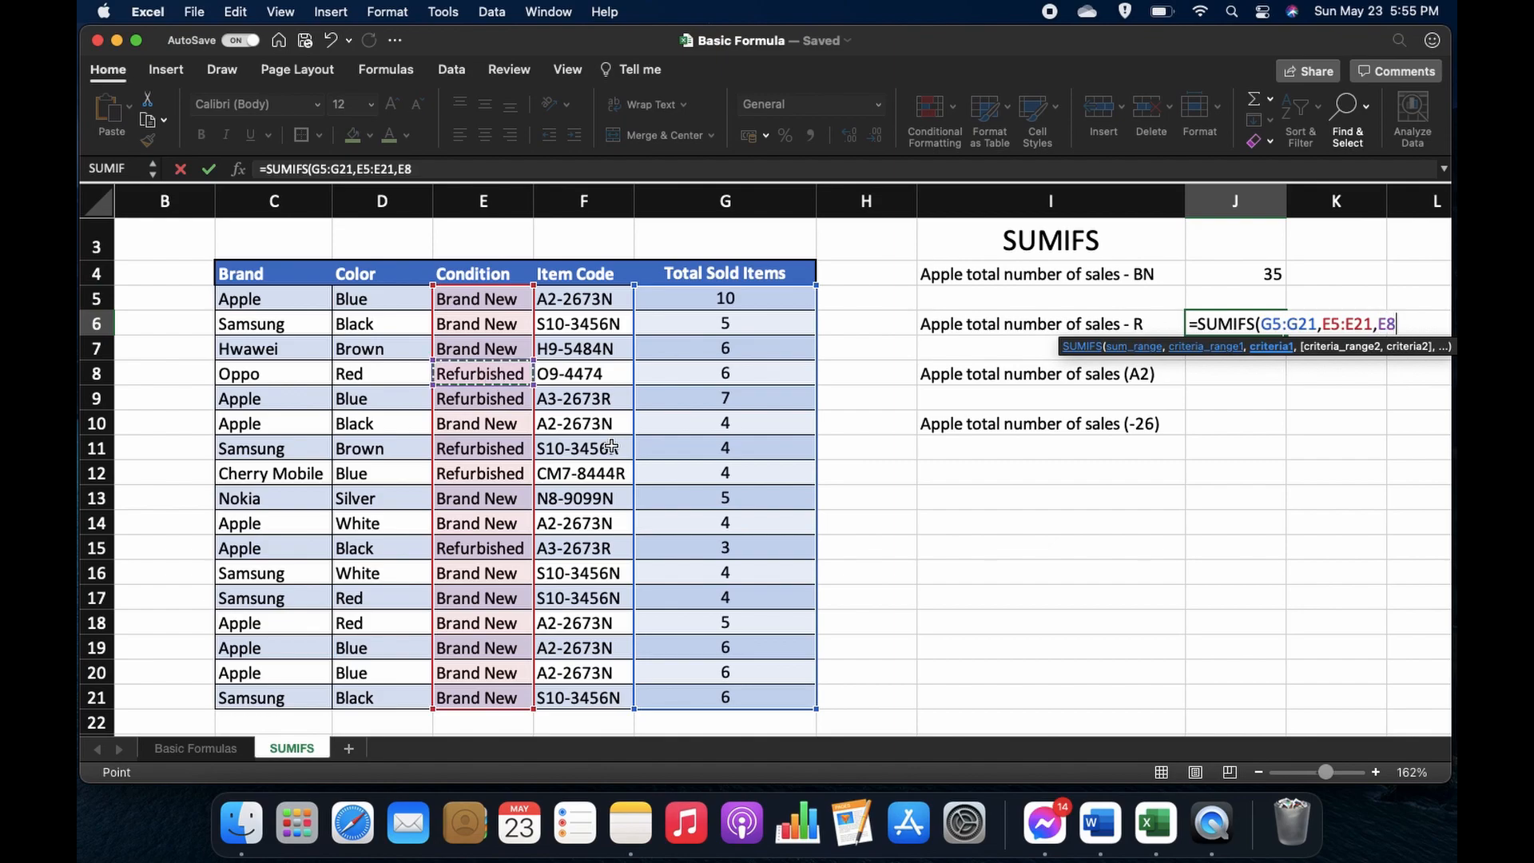
{"action": "type", "text": ","}
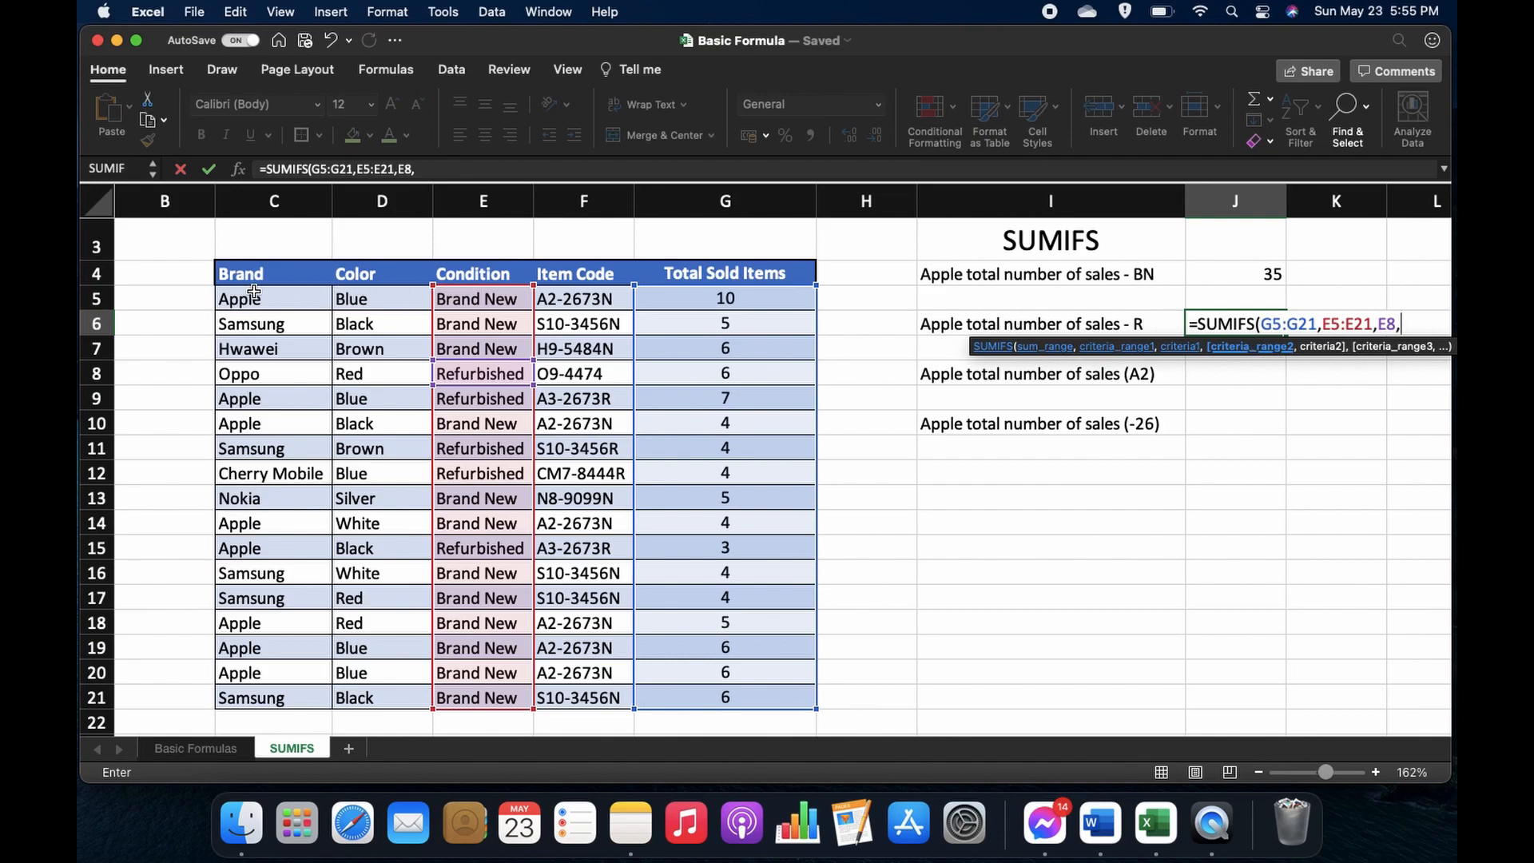
Step: Add the Brand column C5:C21 with criterion C5 (Apple) and complete the J6 formula
{"action": "left_click_drag", "start_coordinate": [254, 297], "coordinate": [275, 691]}
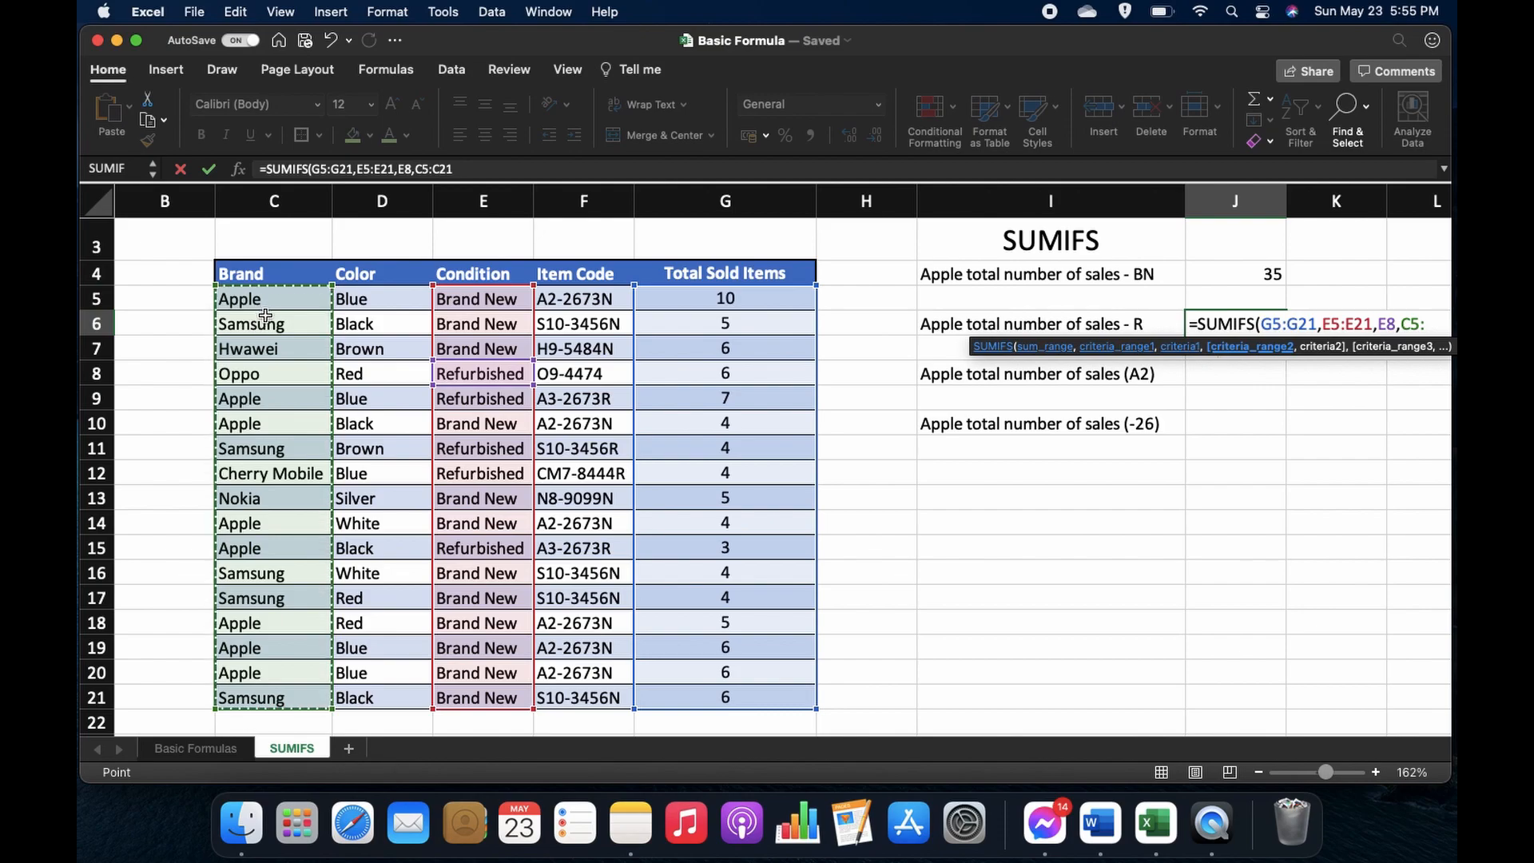
{"action": "type", "text": ","}
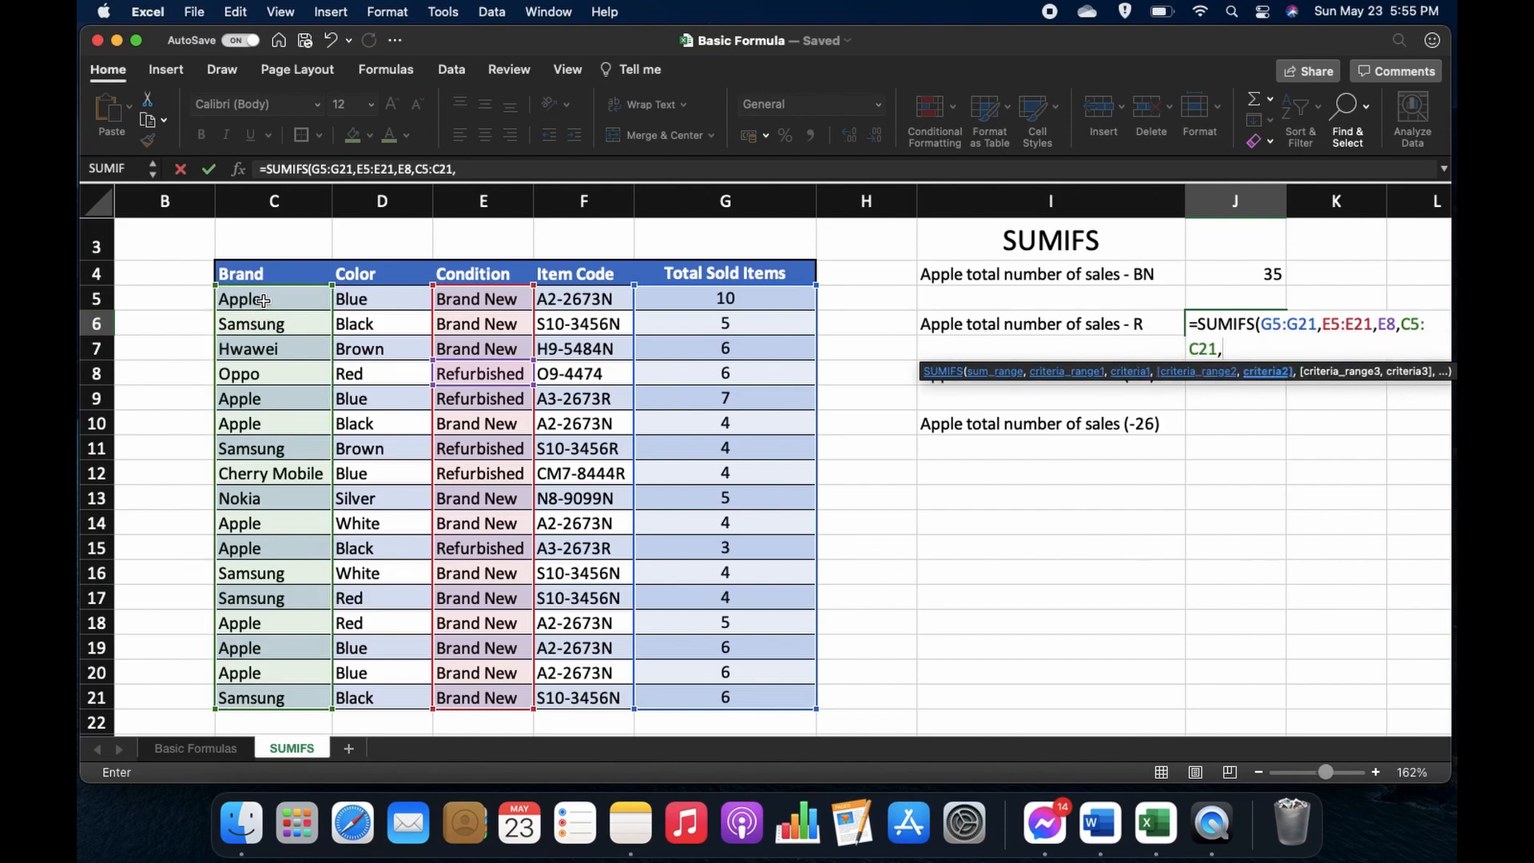
{"action": "left_click", "coordinate": [269, 308]}
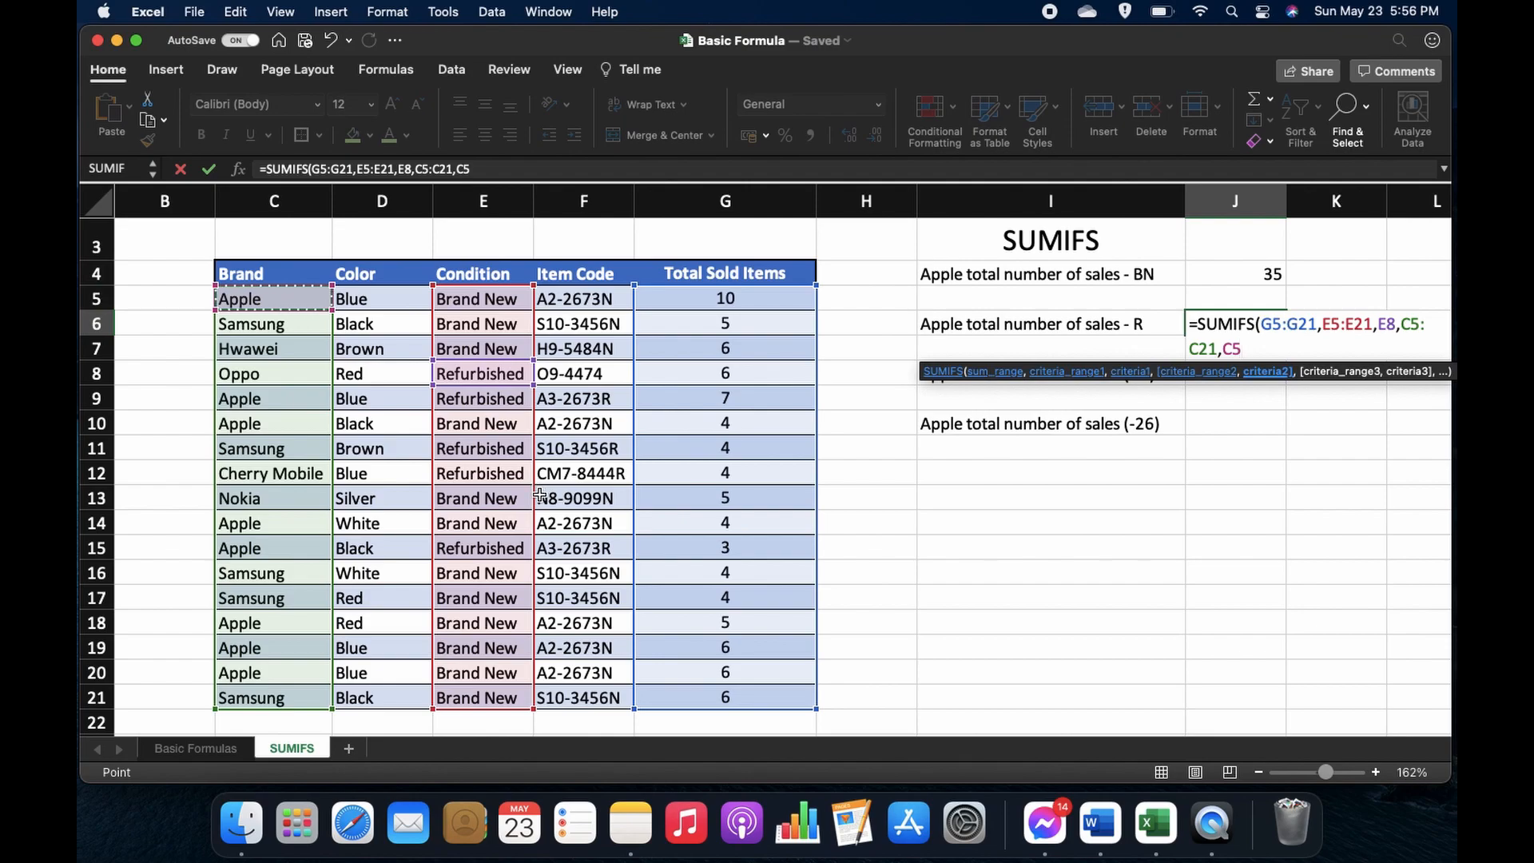
{"action": "type", "text": ")"}
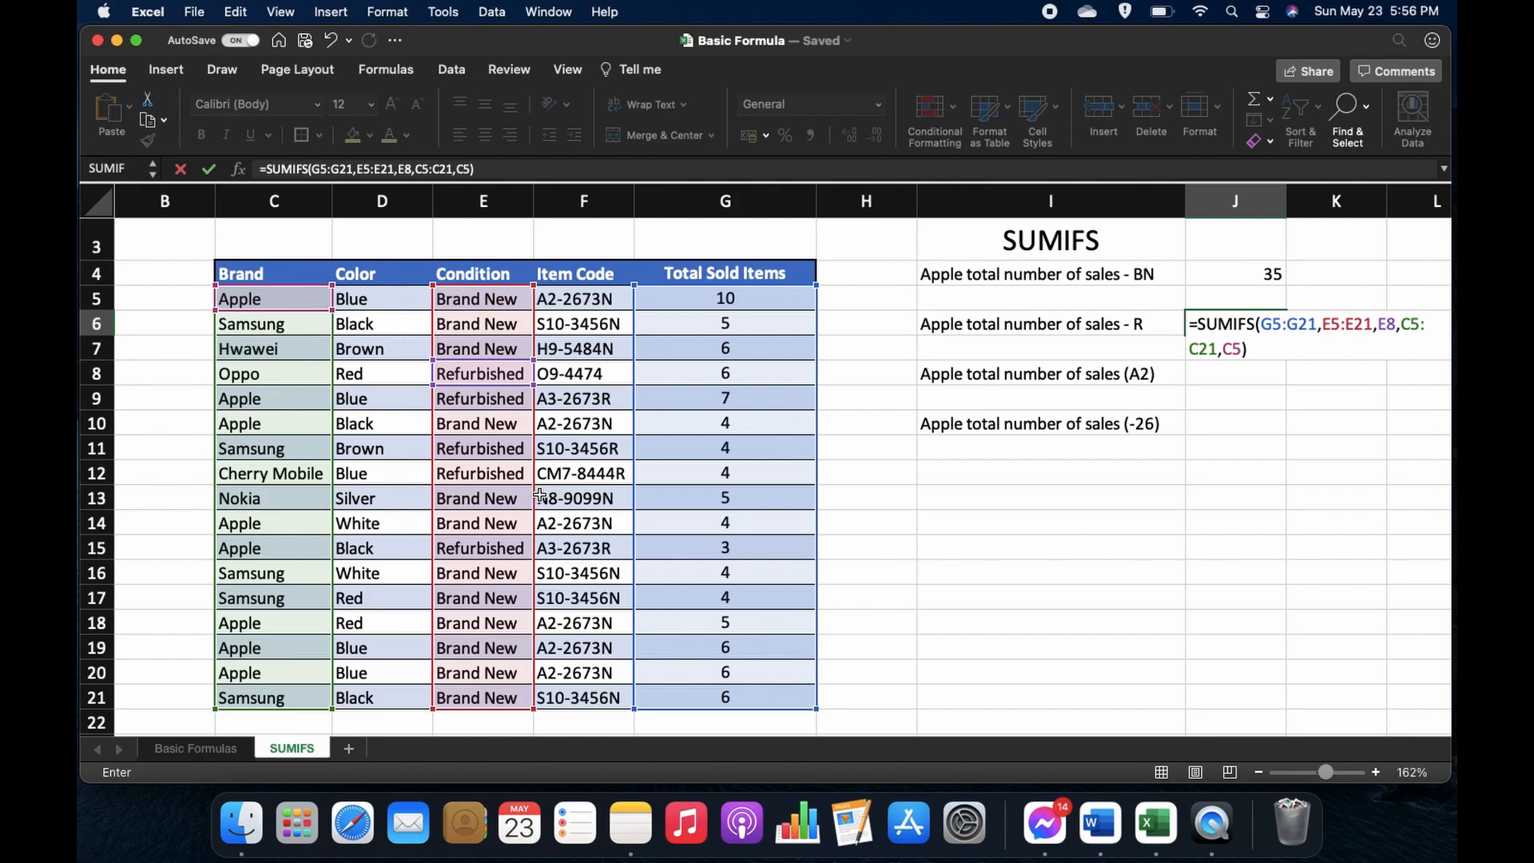
{"action": "key", "text": "Return"}
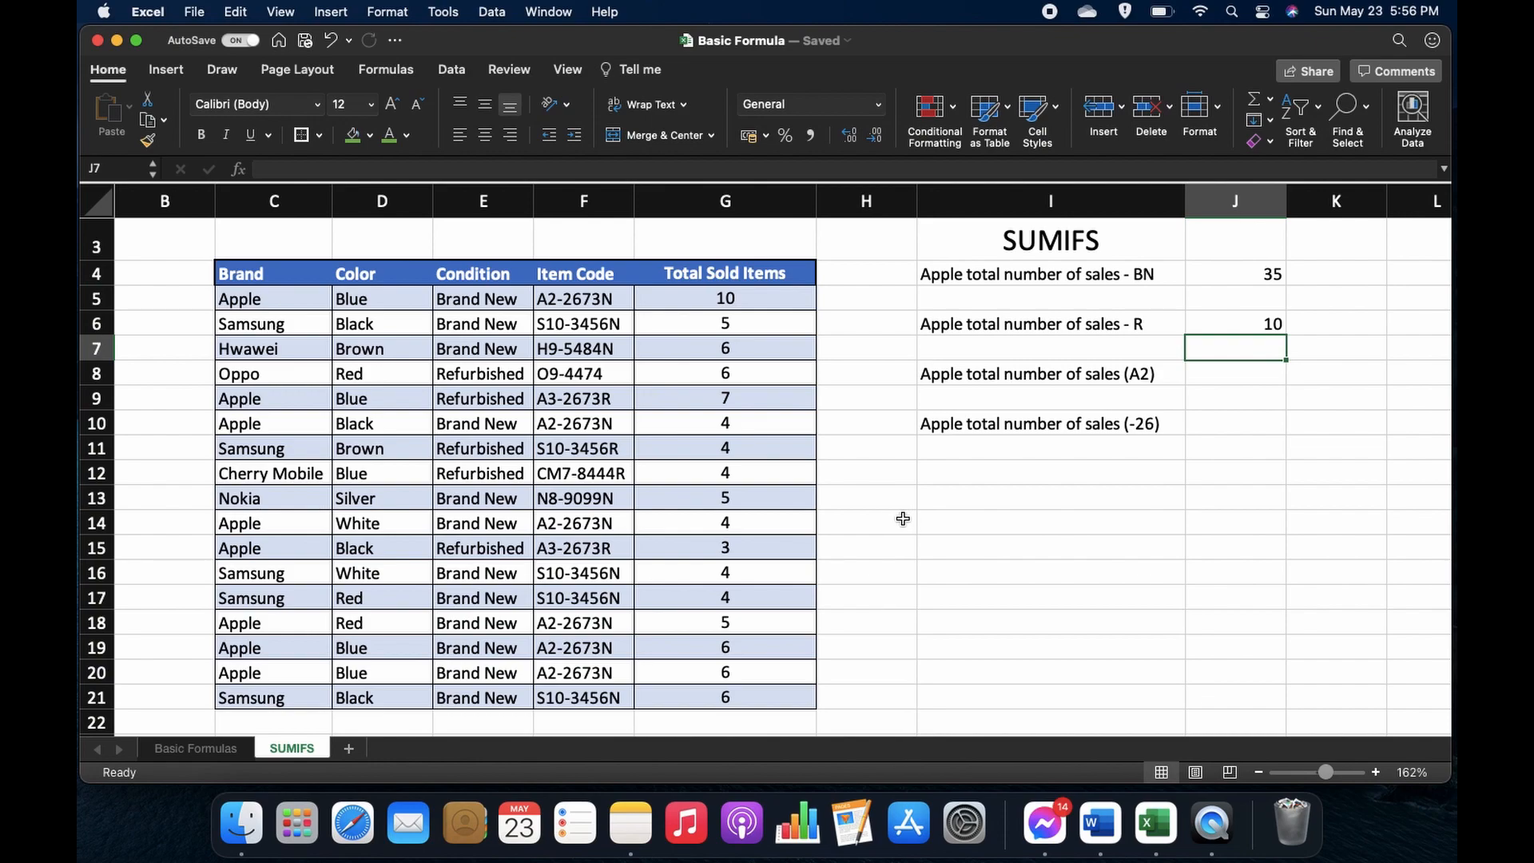
Step: Start a SUMIFS formula in J8 for Apple's sales of A2 item codes, with G5:G21 as the sum range
{"action": "left_click", "coordinate": [1227, 376]}
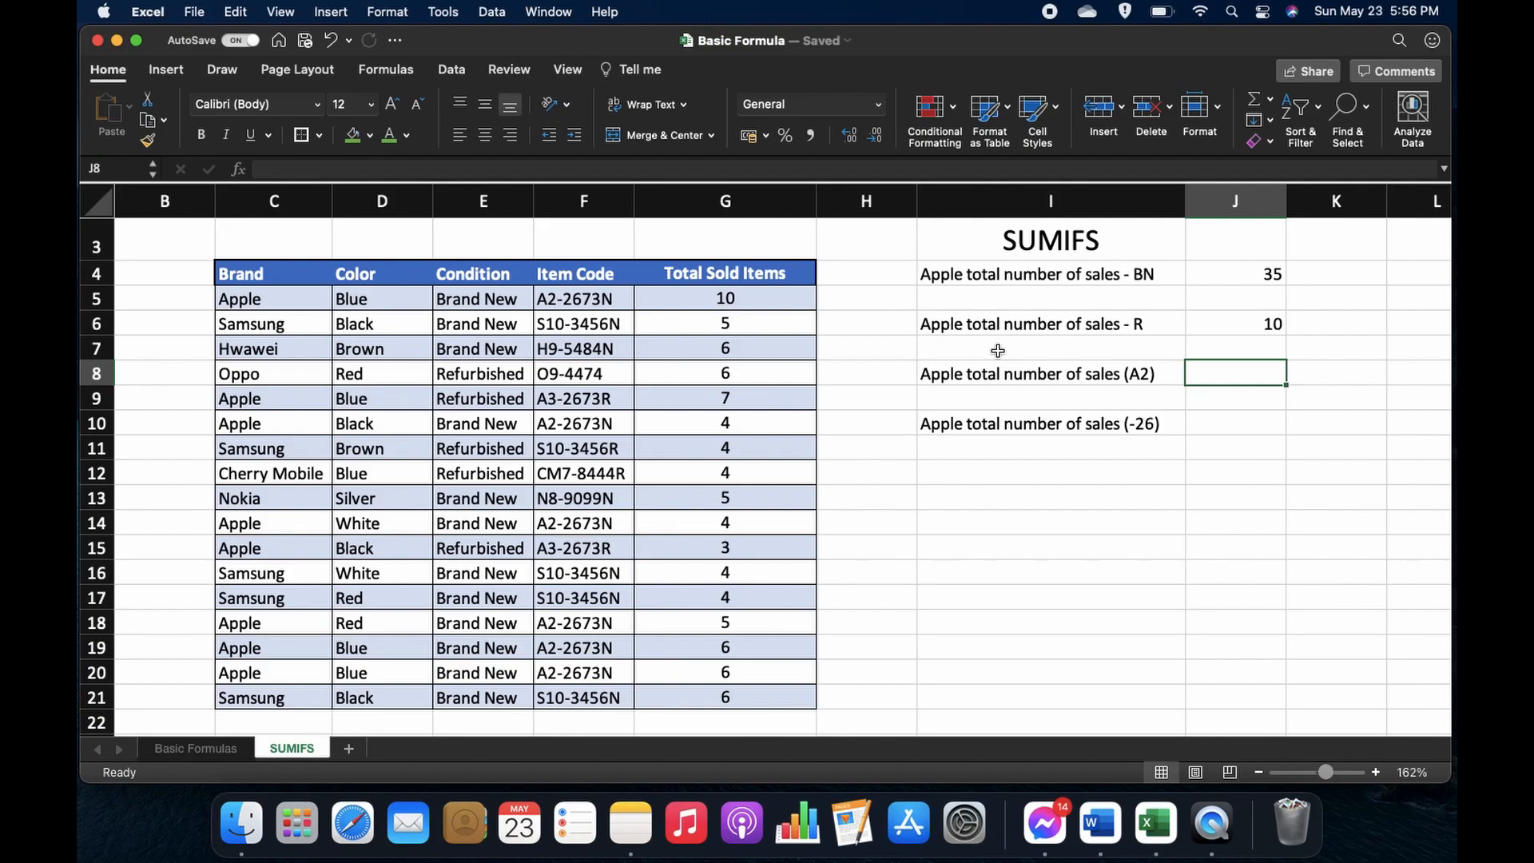
{"action": "left_click", "coordinate": [555, 306]}
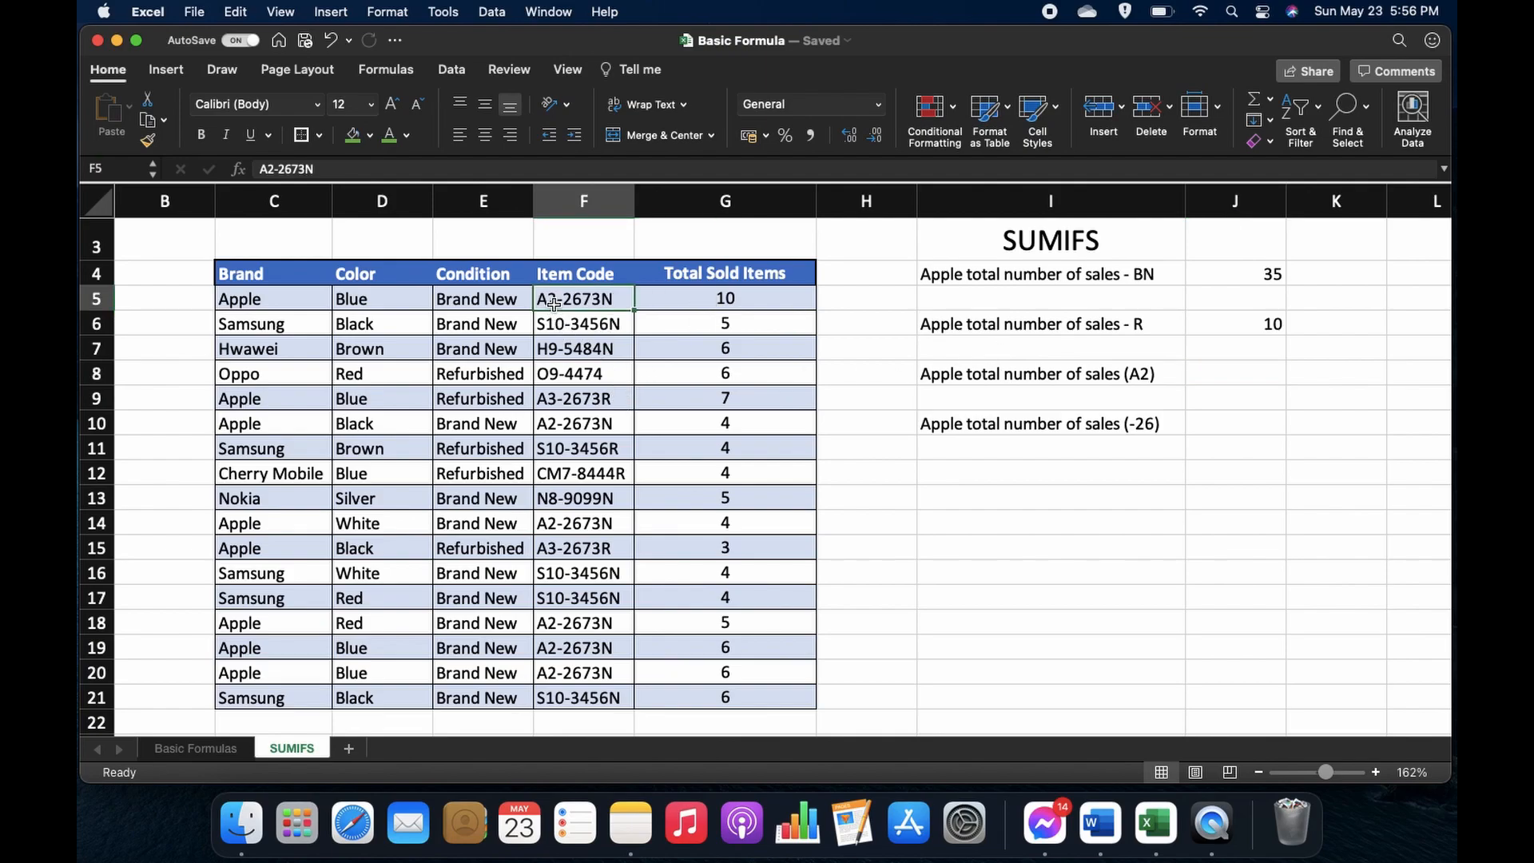
{"action": "left_click", "coordinate": [1231, 377]}
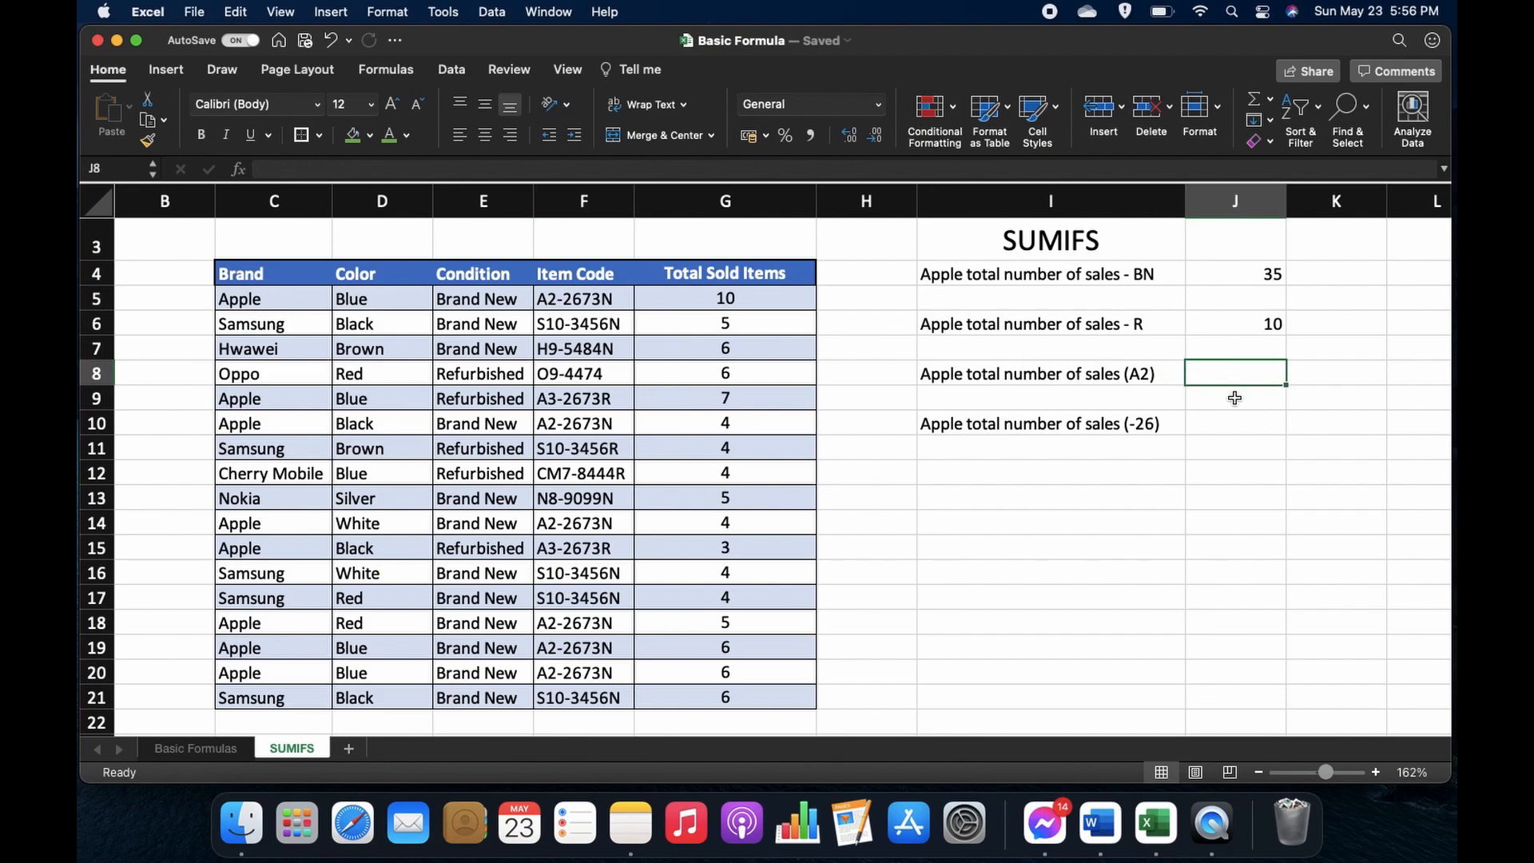
{"action": "type", "text": "="}
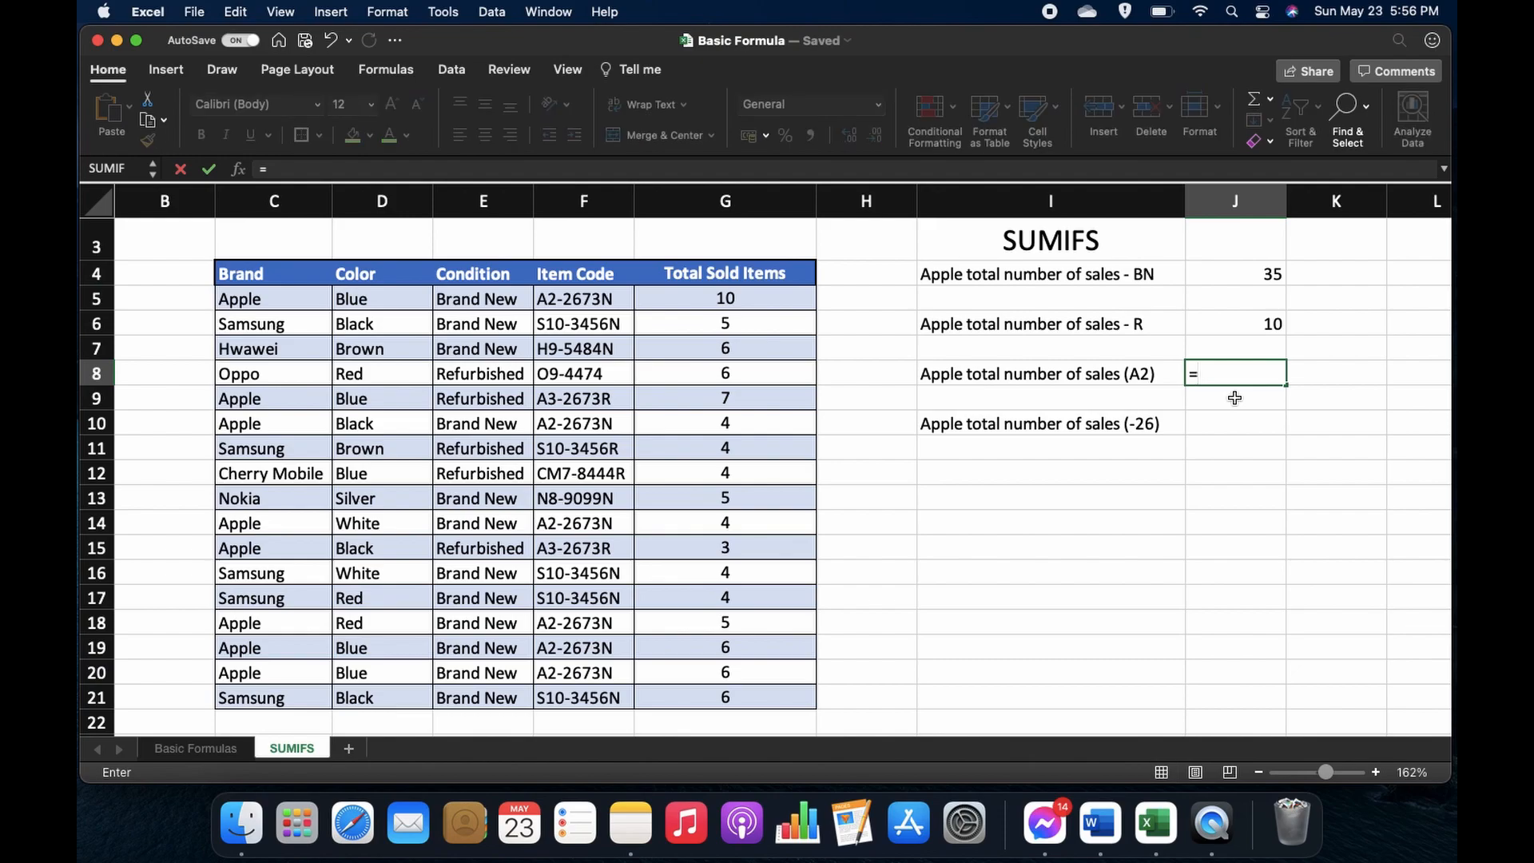
{"action": "type", "text": "SUMIFS"}
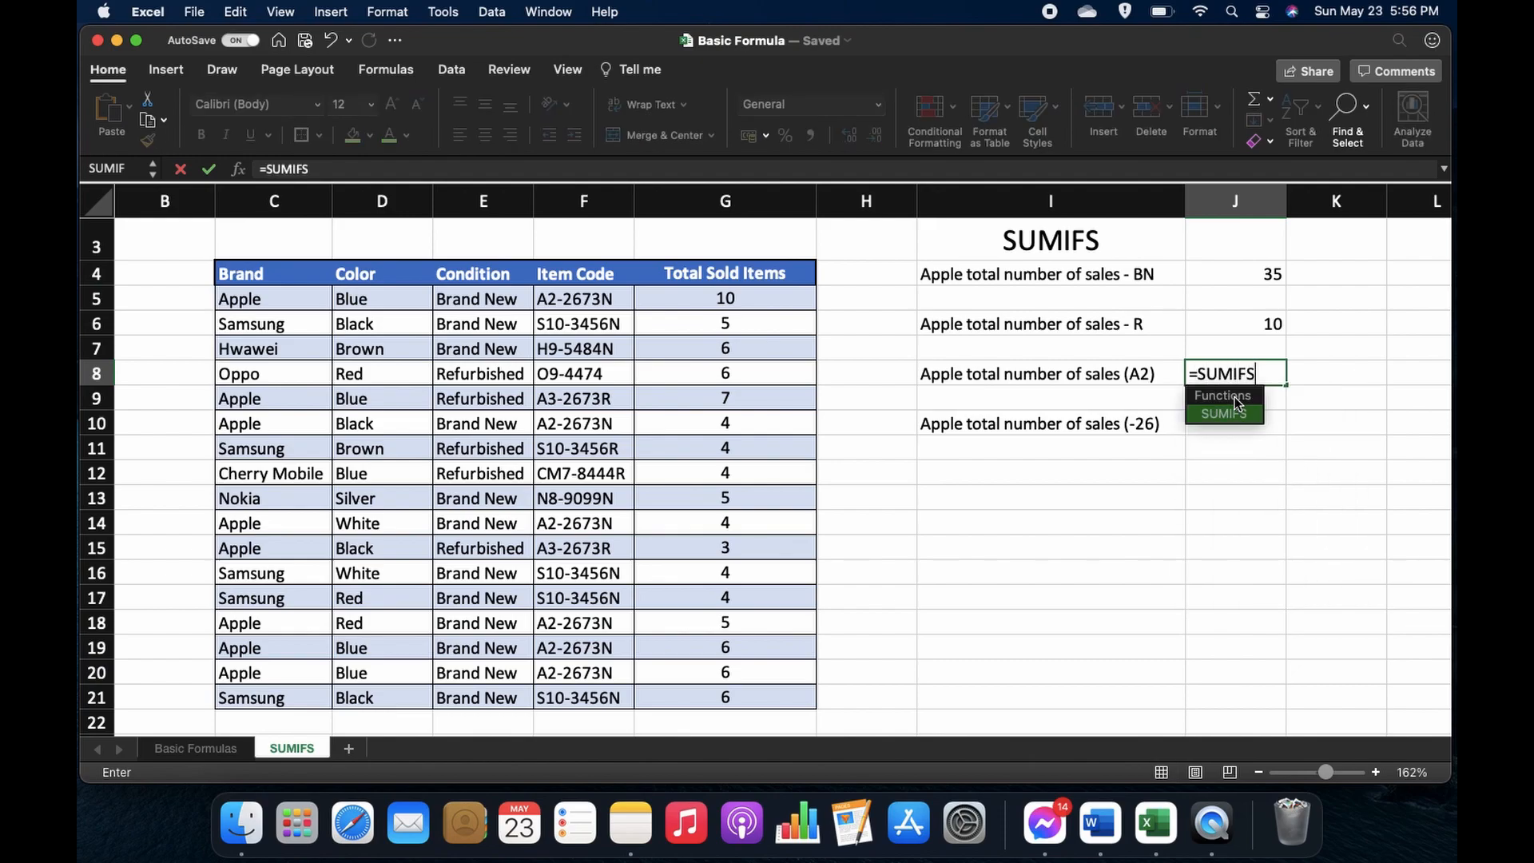
{"action": "type", "text": "("}
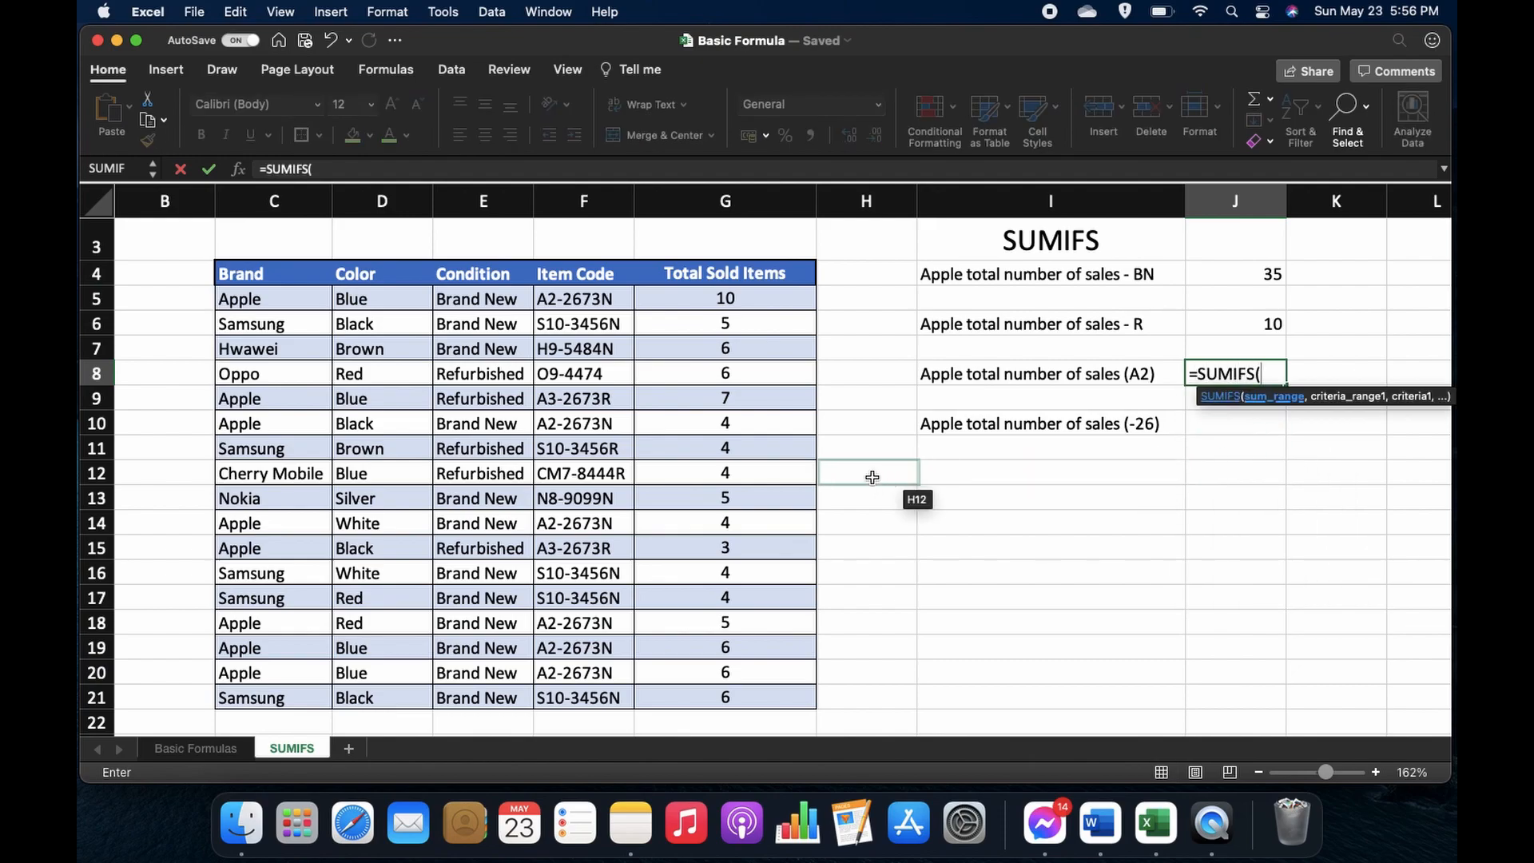
{"action": "left_click_drag", "start_coordinate": [695, 299], "coordinate": [746, 687]}
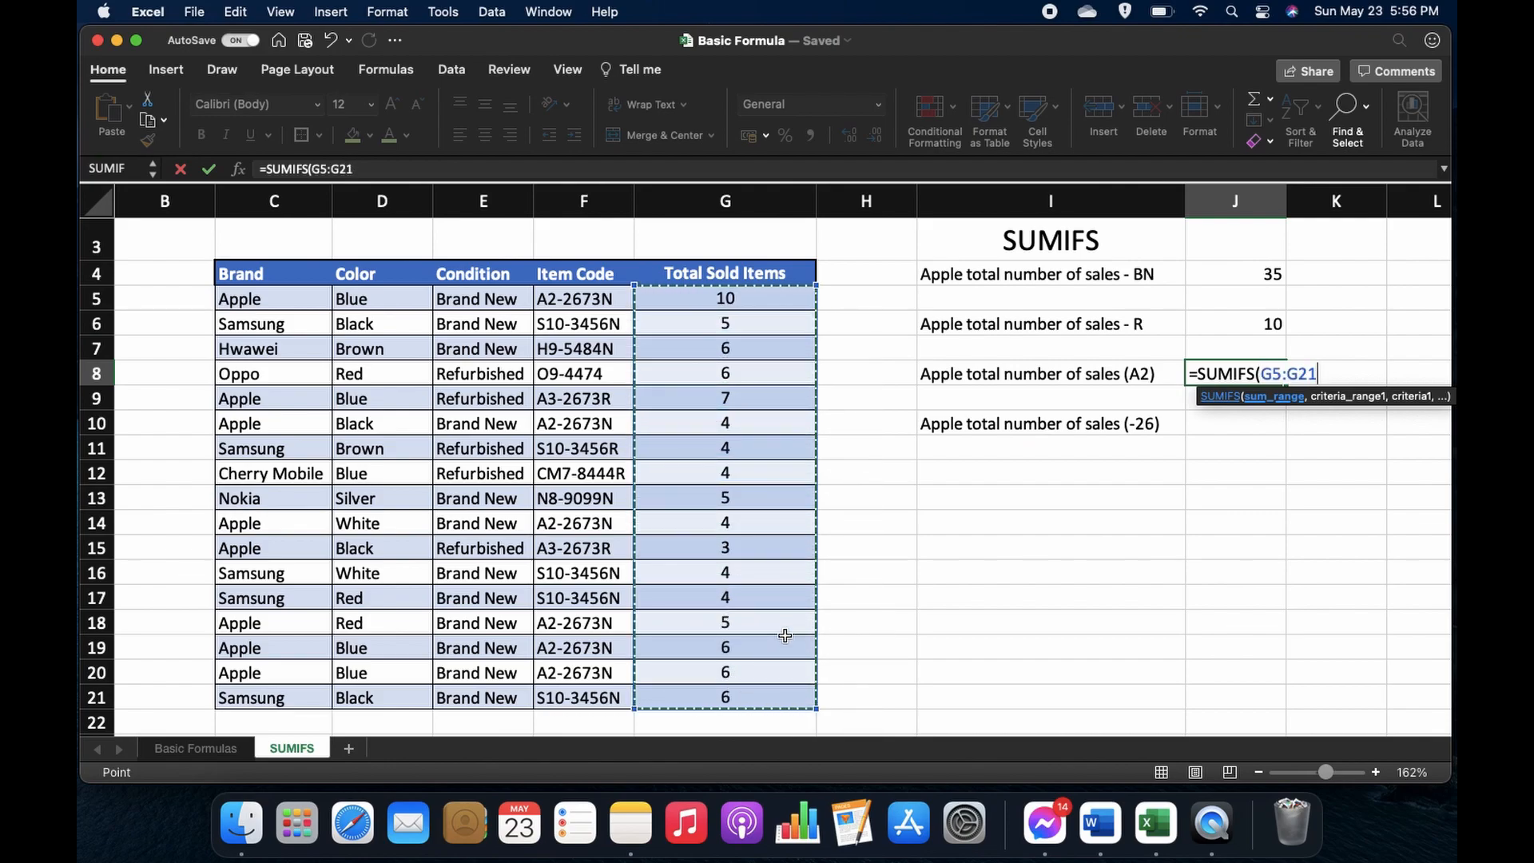
{"action": "type", "text": ","}
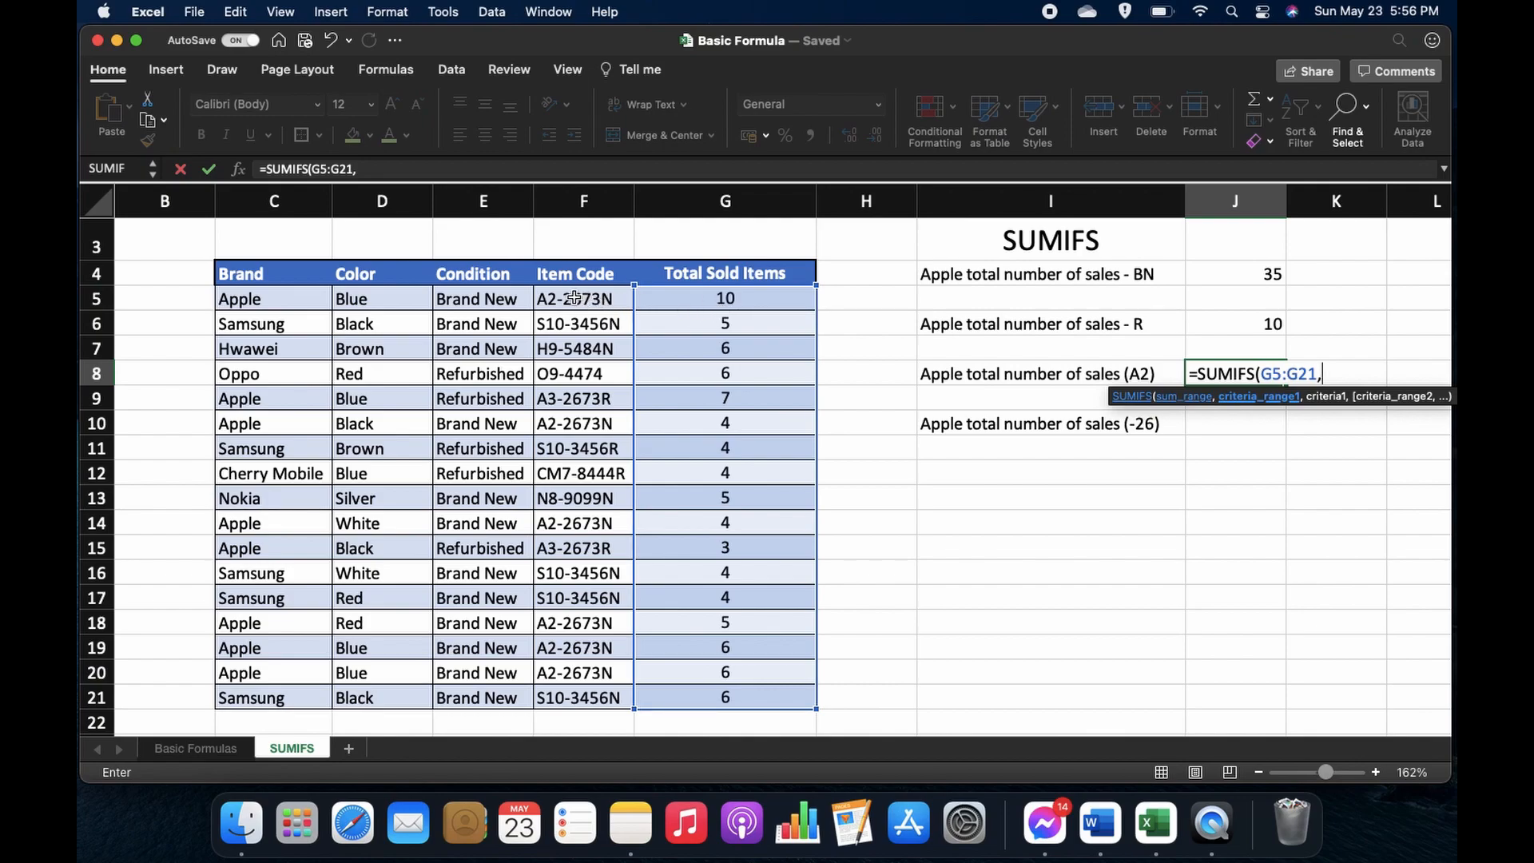
Step: Add the Item Code column F5:F21 to the J8 formula as the first criteria range, with the wildcard criterion "A2*"
{"action": "left_click_drag", "start_coordinate": [570, 296], "coordinate": [585, 651]}
{"action": "left_click_drag", "start_coordinate": [581, 698], "coordinate": [576, 699]}
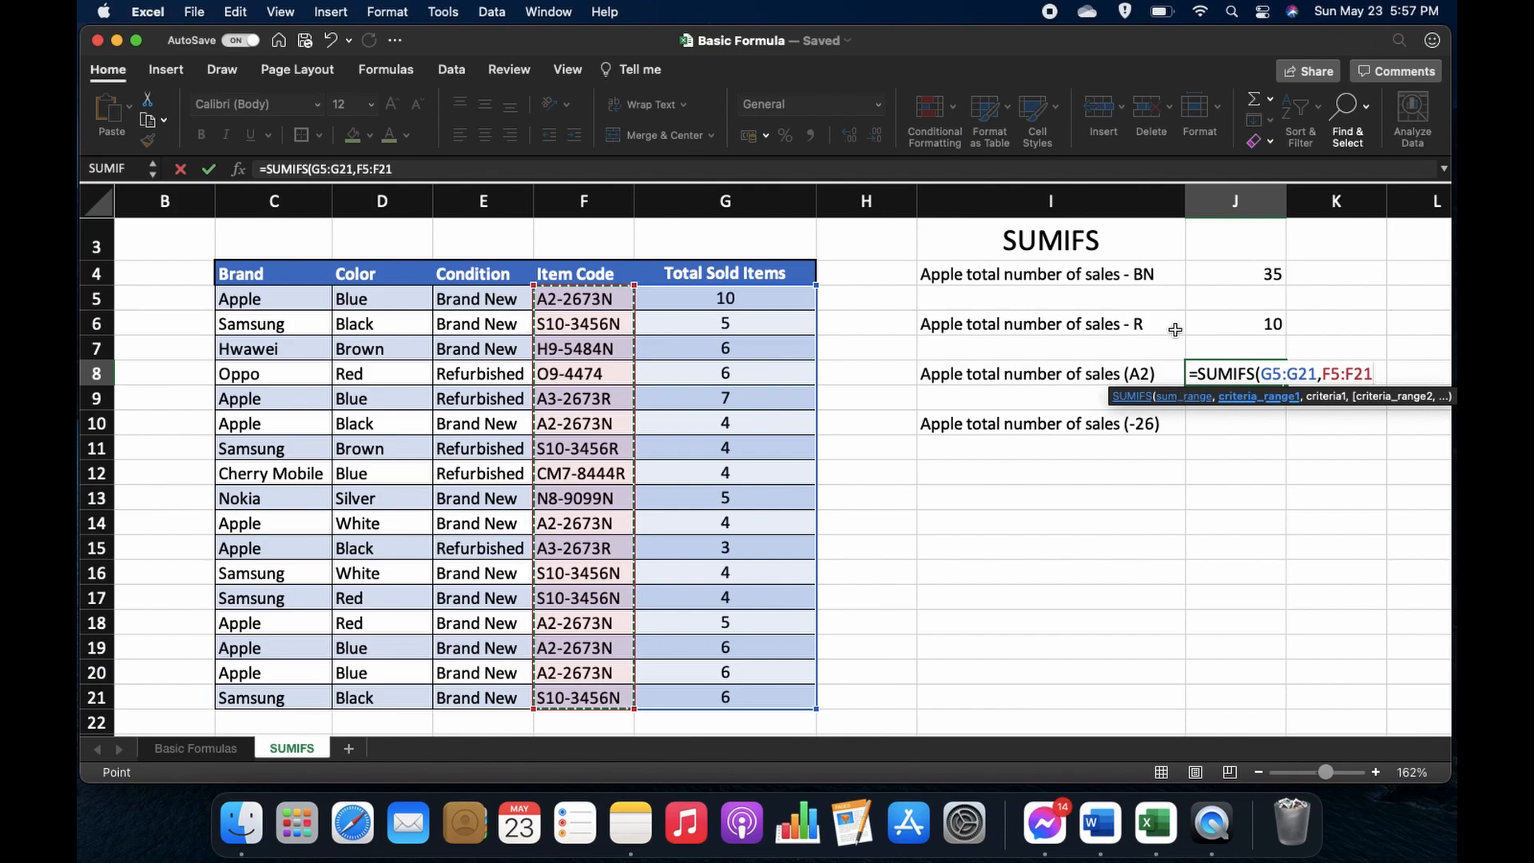
{"action": "type", "text": ","}
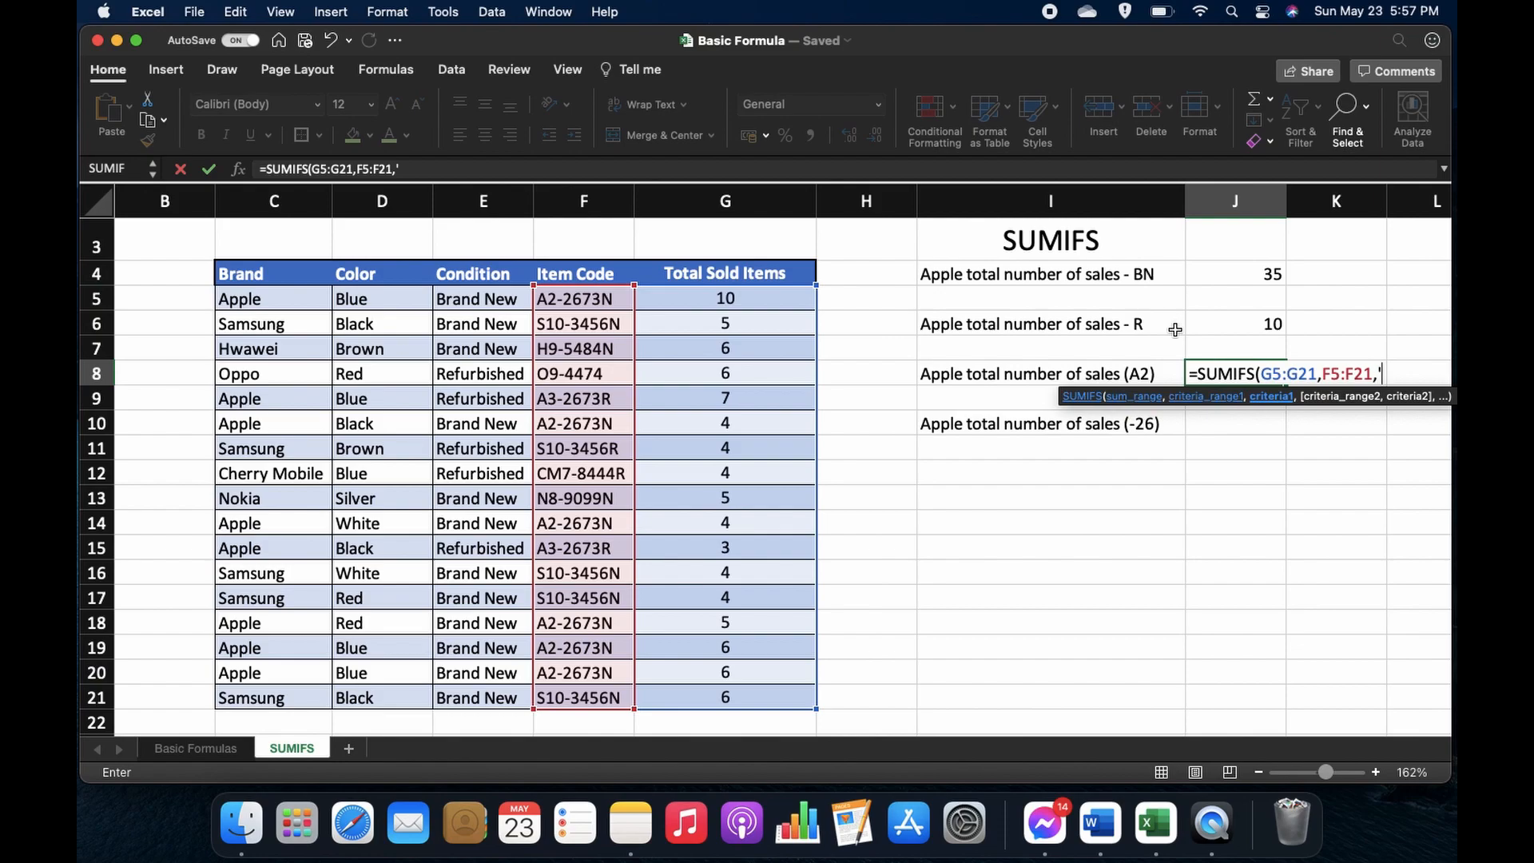
{"action": "type", "text": "\""}
{"action": "type", "text": "A2*\""}
{"action": "type", "text": ","}
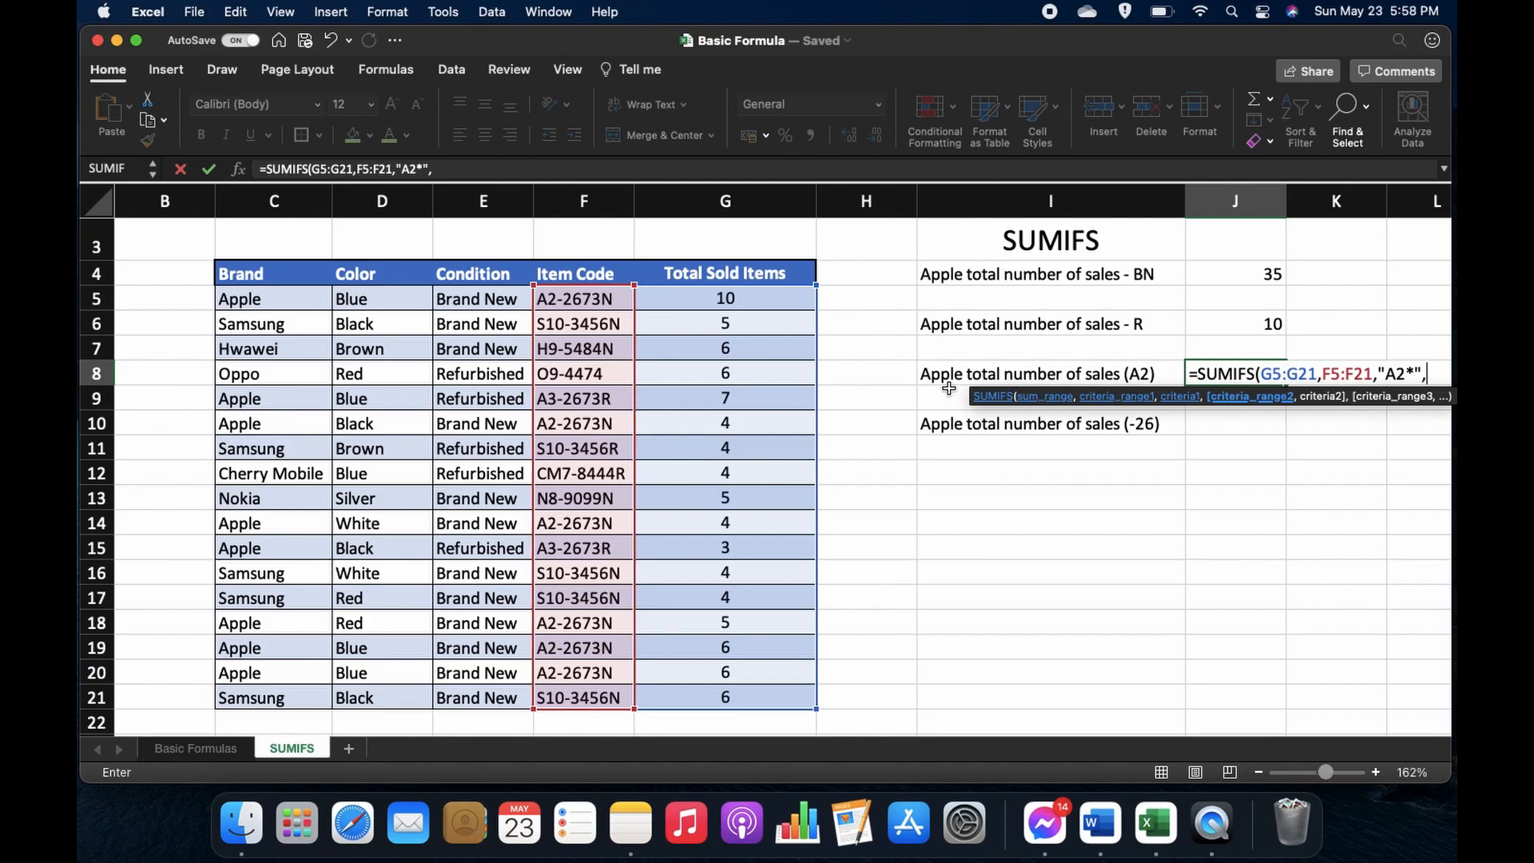
Step: Add the Brand column C5:C21 with criterion C5 (Apple) and complete the J8 formula
{"action": "left_click", "coordinate": [250, 301]}
{"action": "left_click_drag", "start_coordinate": [250, 301], "coordinate": [264, 696]}
{"action": "type", "text": ","}
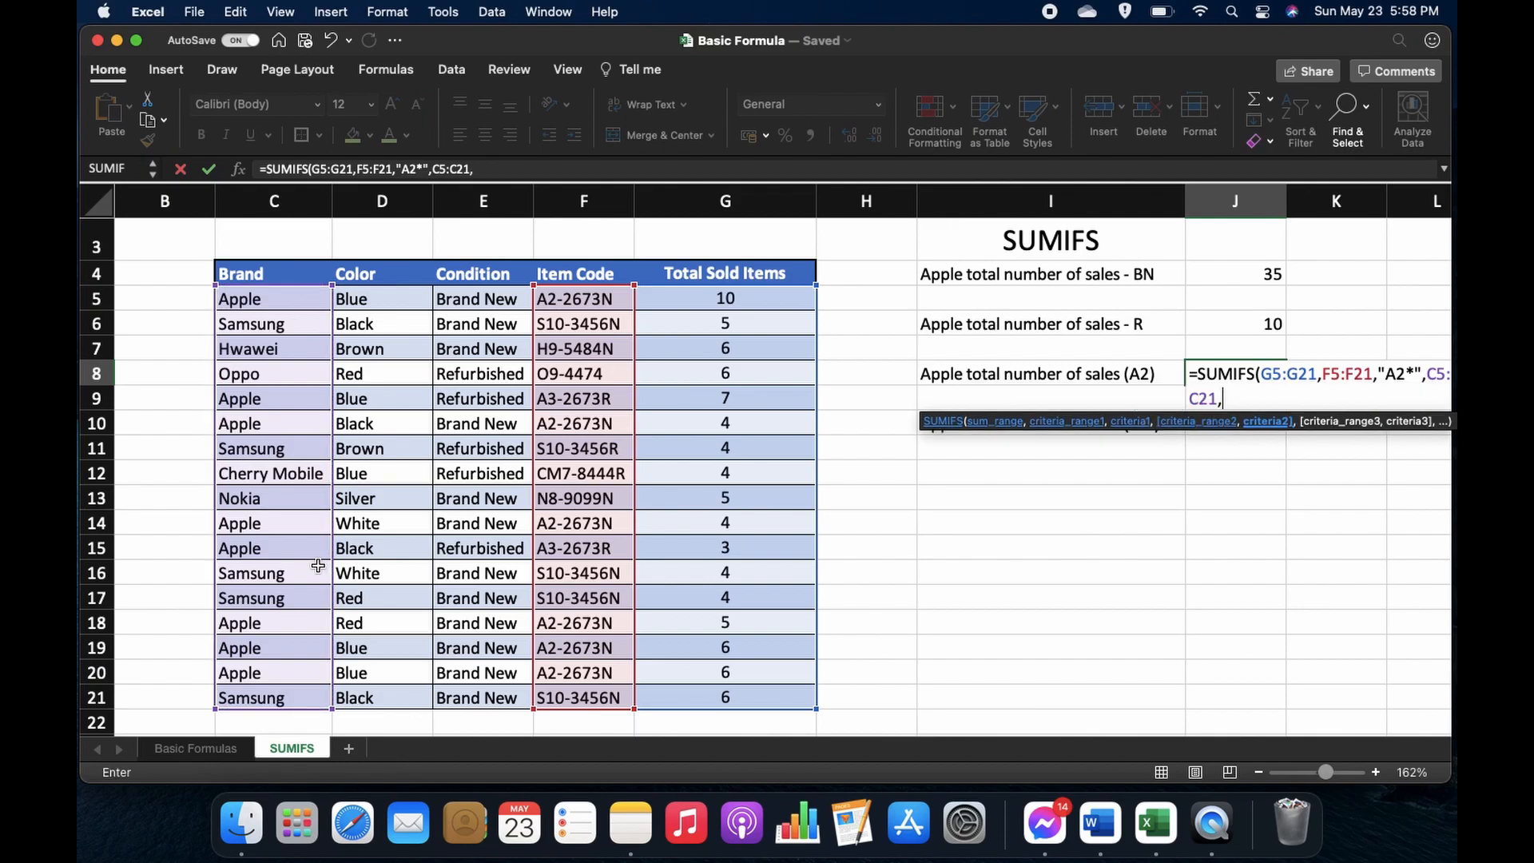
{"action": "left_click", "coordinate": [273, 294]}
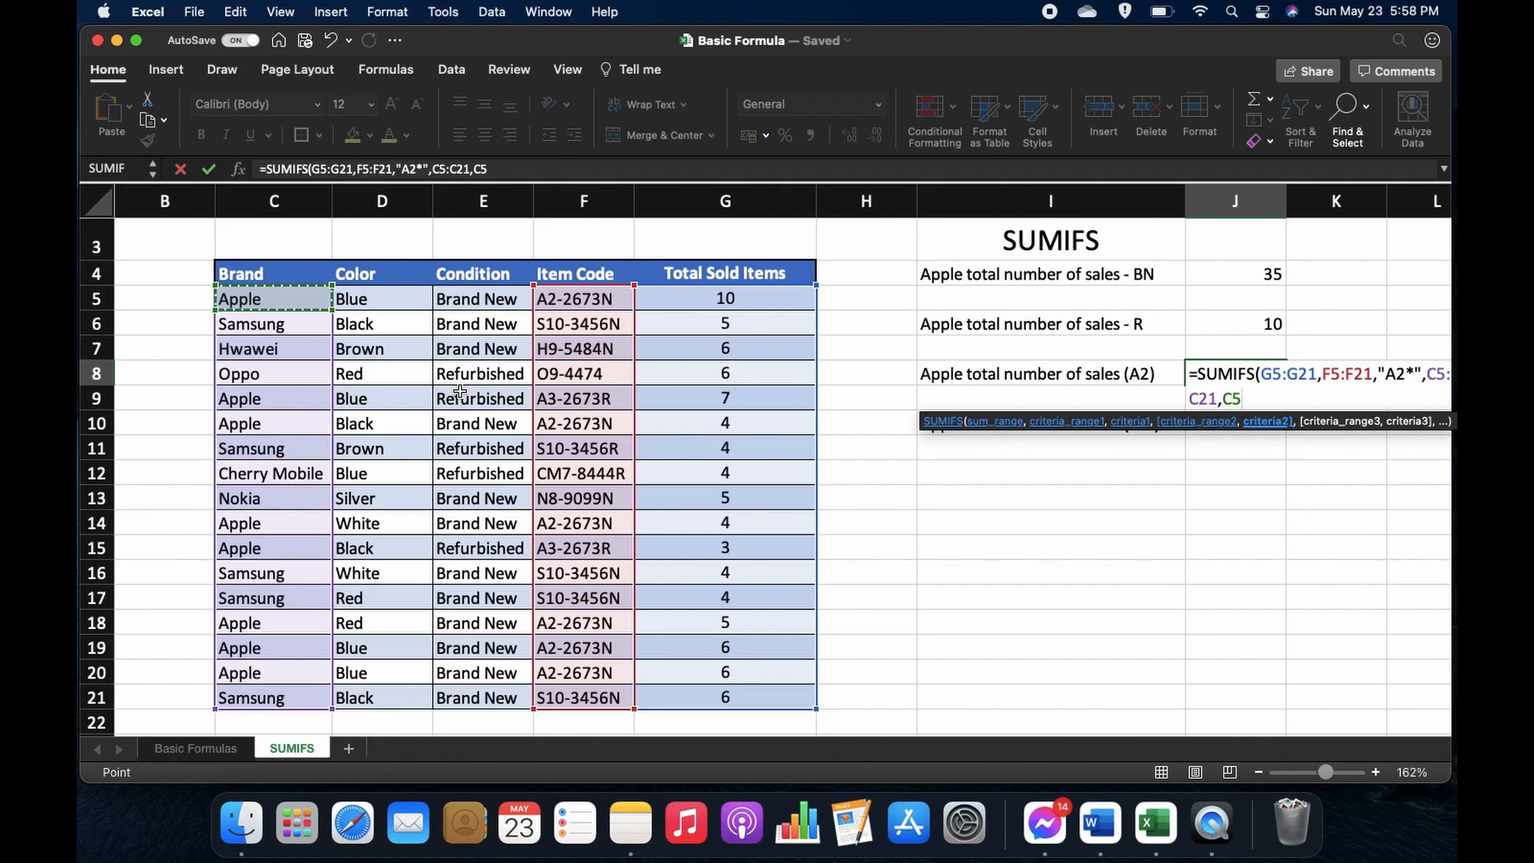
{"action": "type", "text": ")"}
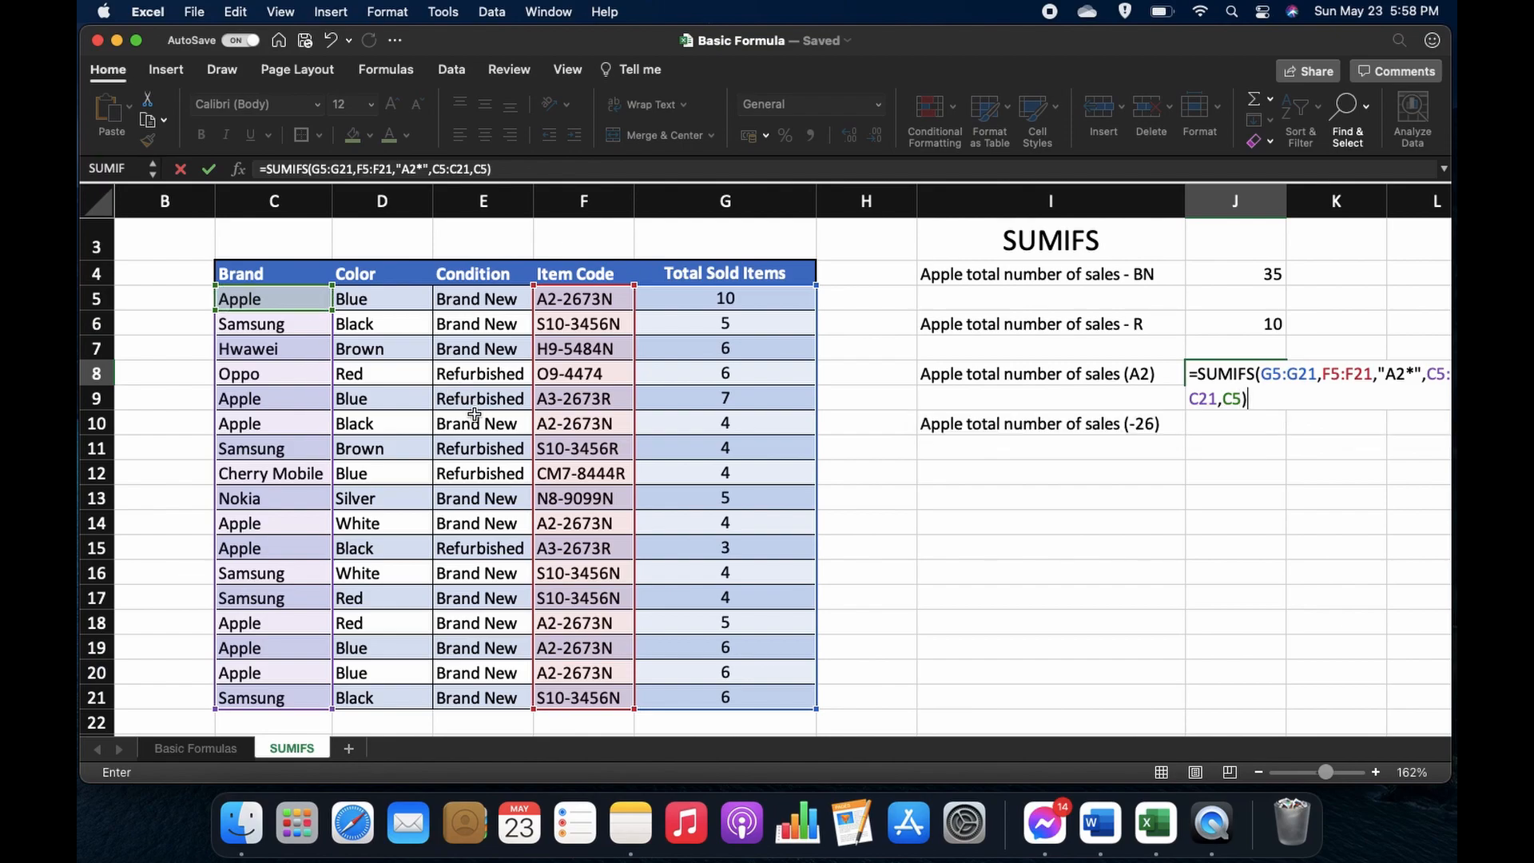
{"action": "key", "text": "Return"}
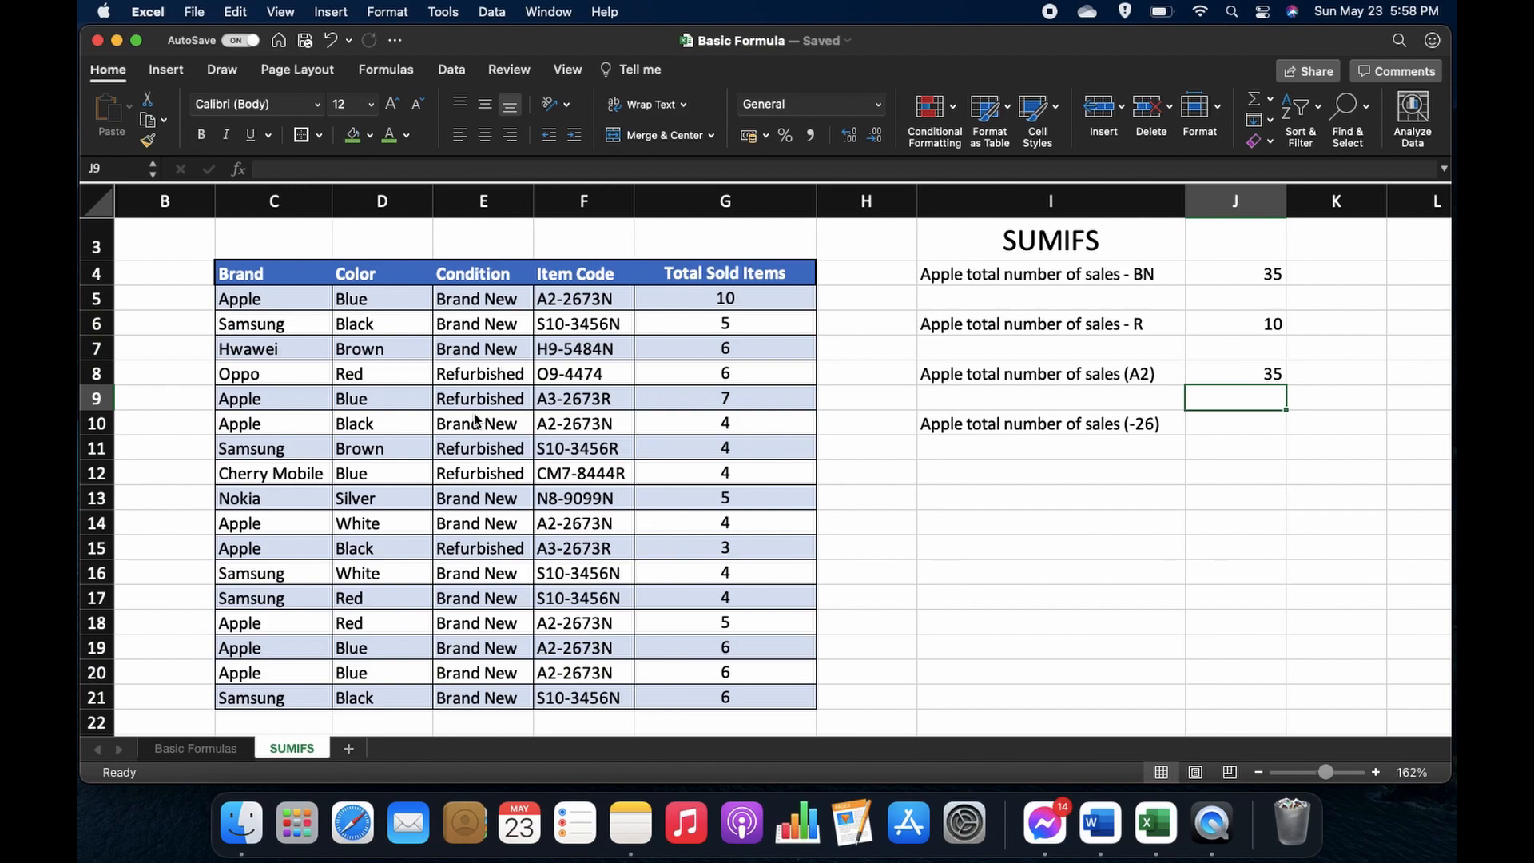
Step: Check the item codes and start a SUMIFS formula in J10 for Apple's -26 item codes, with G5:G21 as the sum range
{"action": "left_click", "coordinate": [1228, 432]}
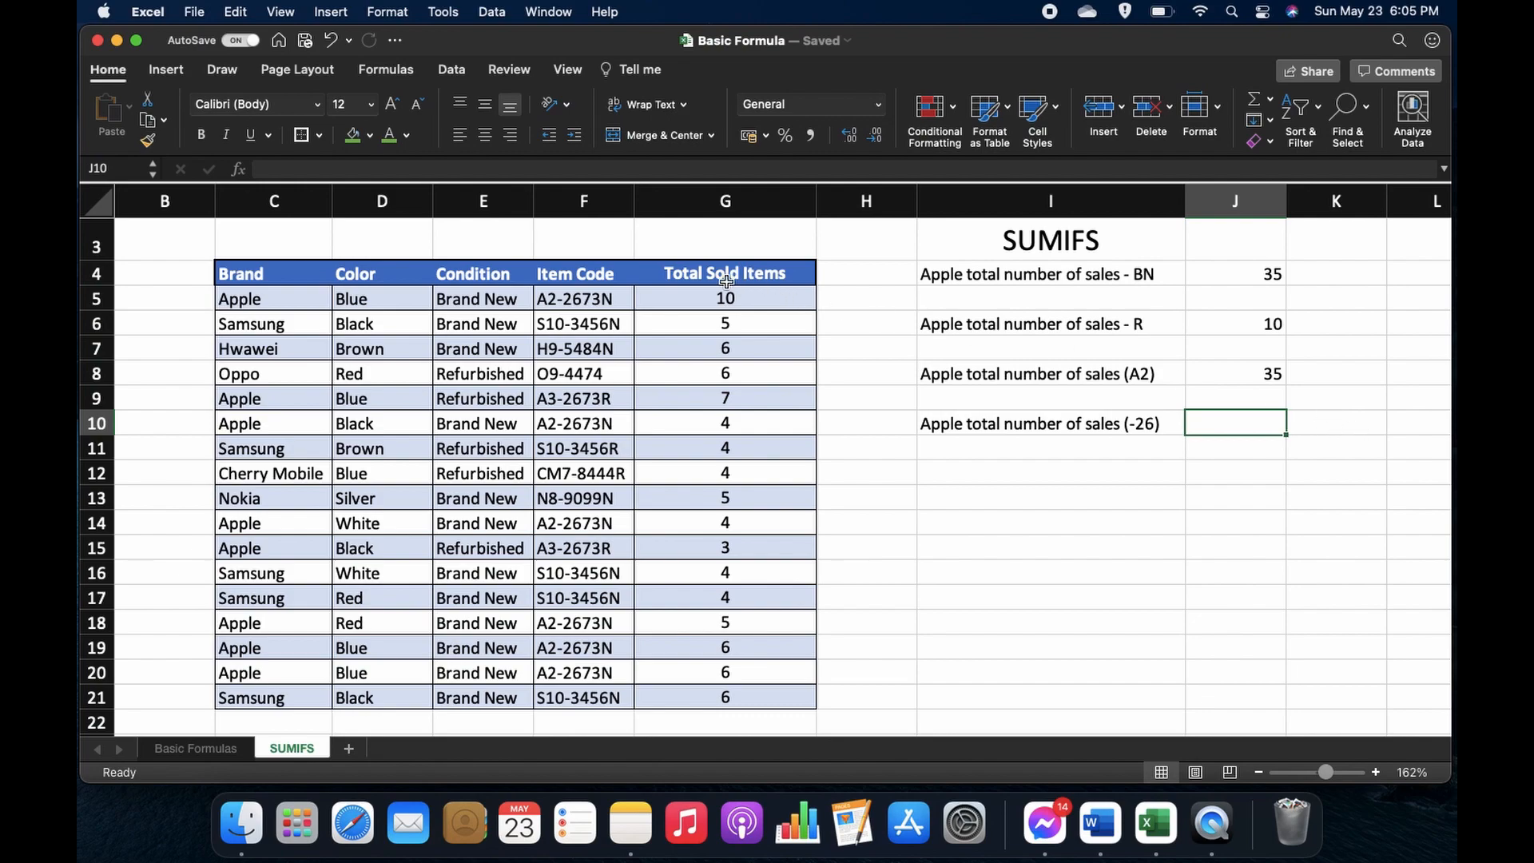
{"action": "left_click", "coordinate": [599, 273]}
{"action": "left_click", "coordinate": [591, 300]}
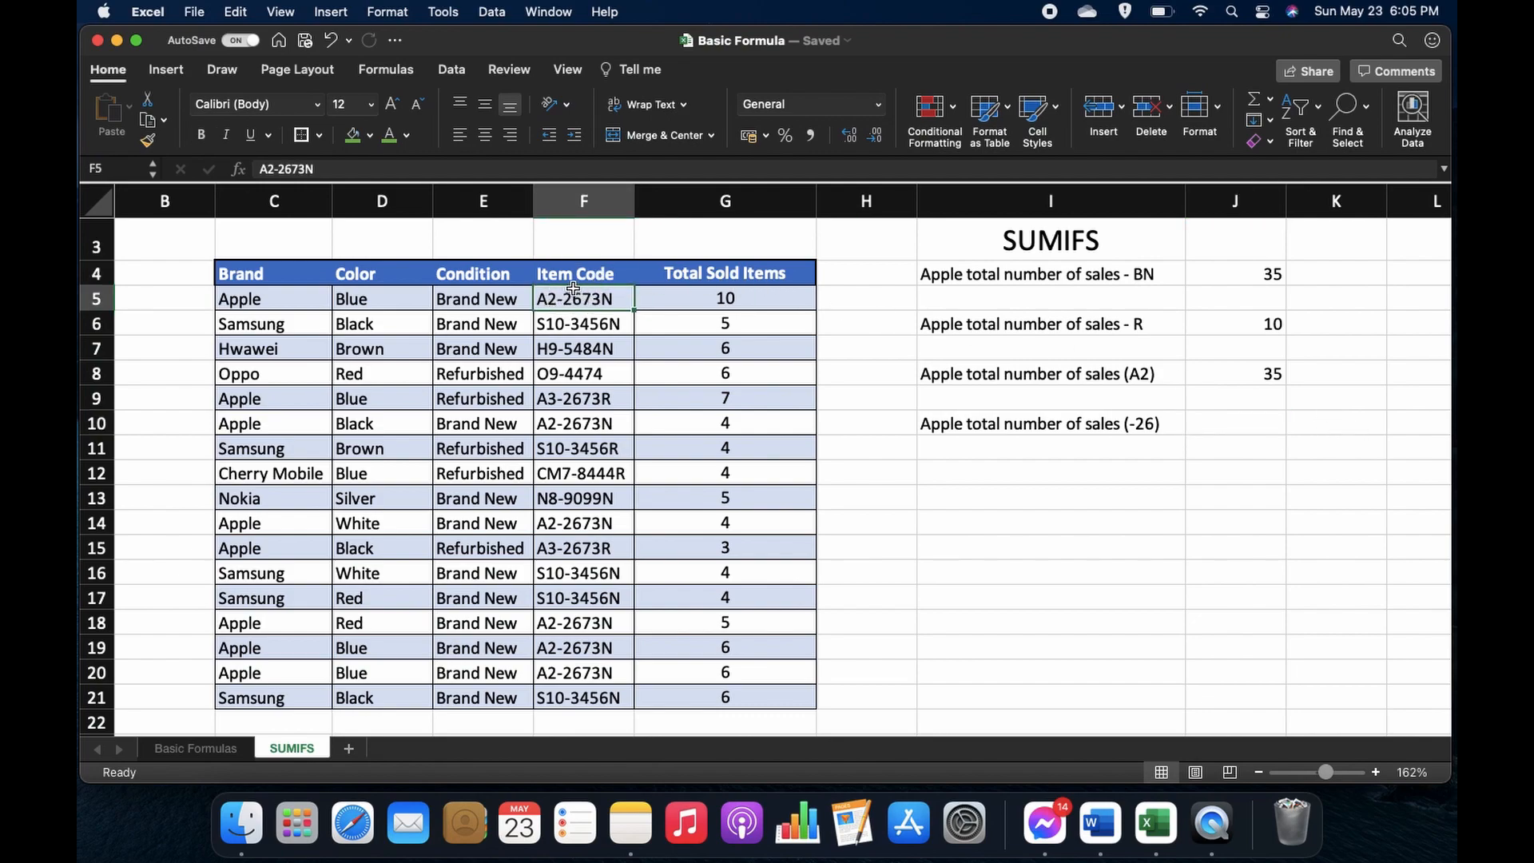
{"action": "left_click", "coordinate": [578, 345]}
{"action": "left_click", "coordinate": [579, 304]}
{"action": "left_click", "coordinate": [1281, 423]}
{"action": "type", "text": "=sumifs"}
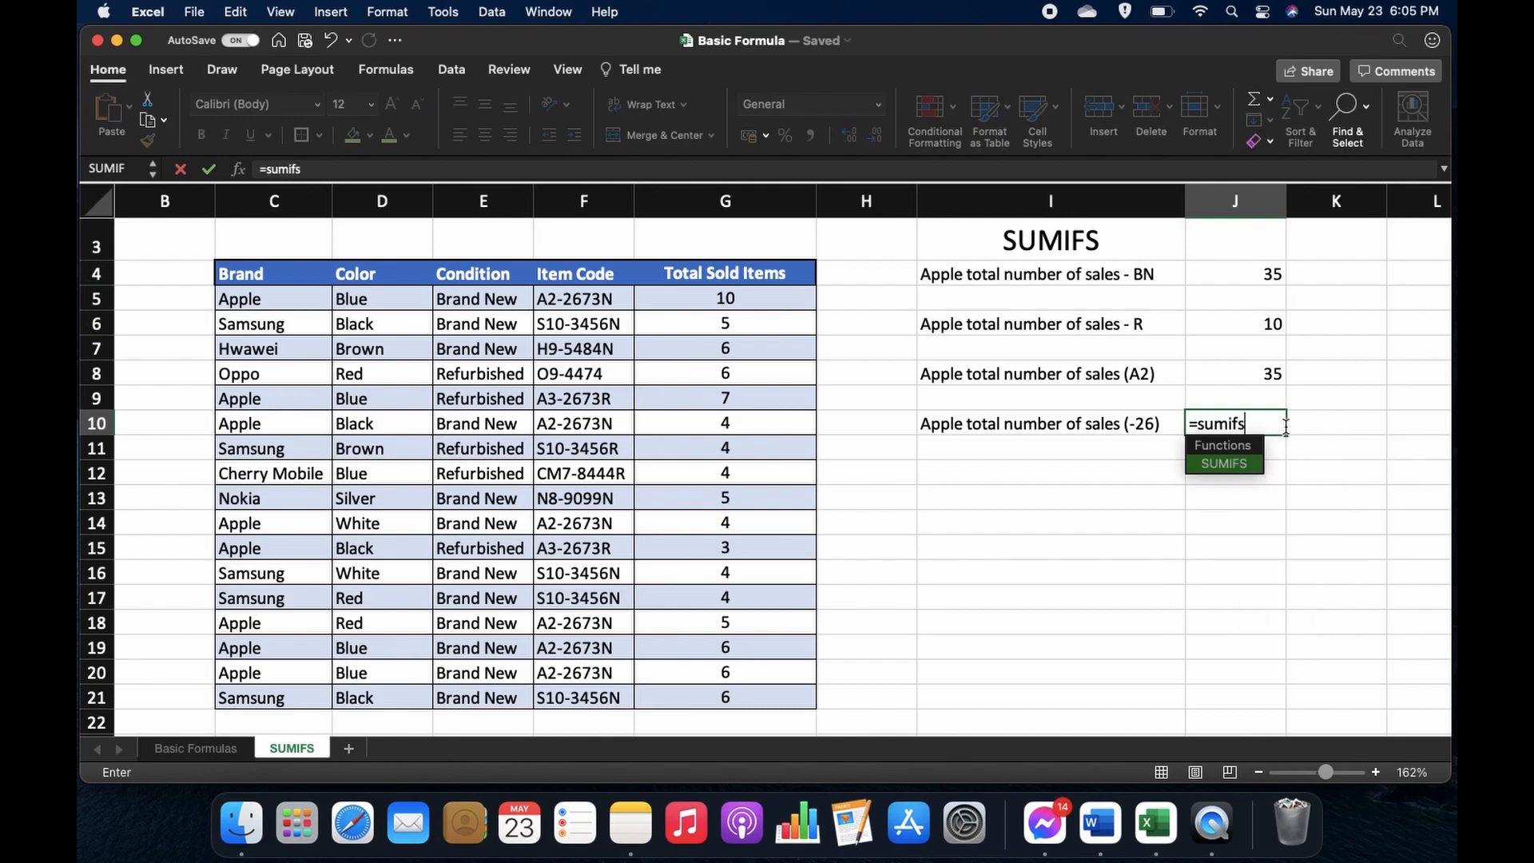
{"action": "type", "text": "("}
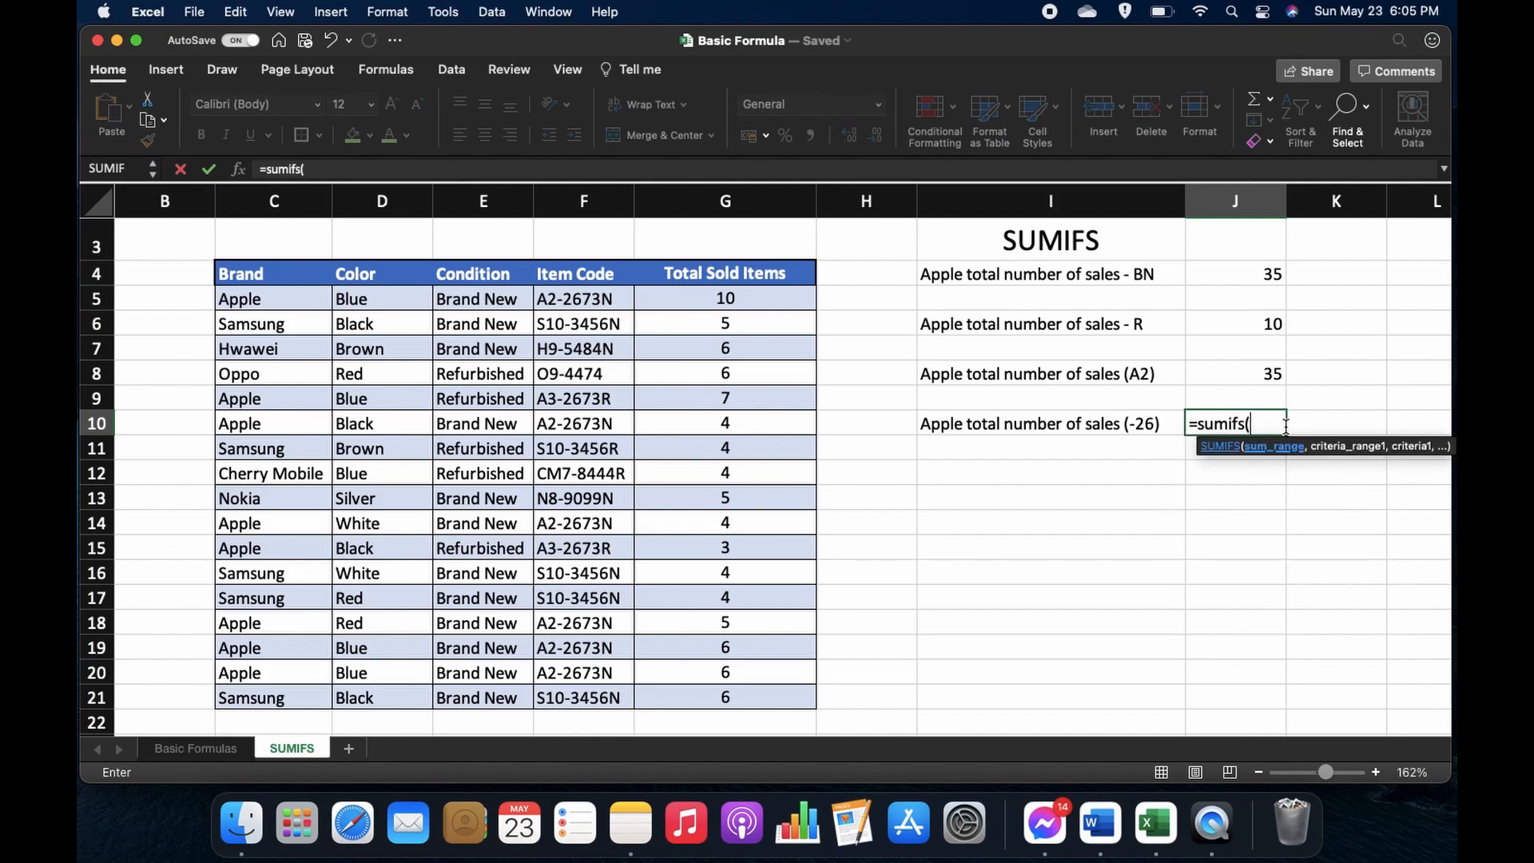
{"action": "left_click_drag", "start_coordinate": [731, 300], "coordinate": [754, 691]}
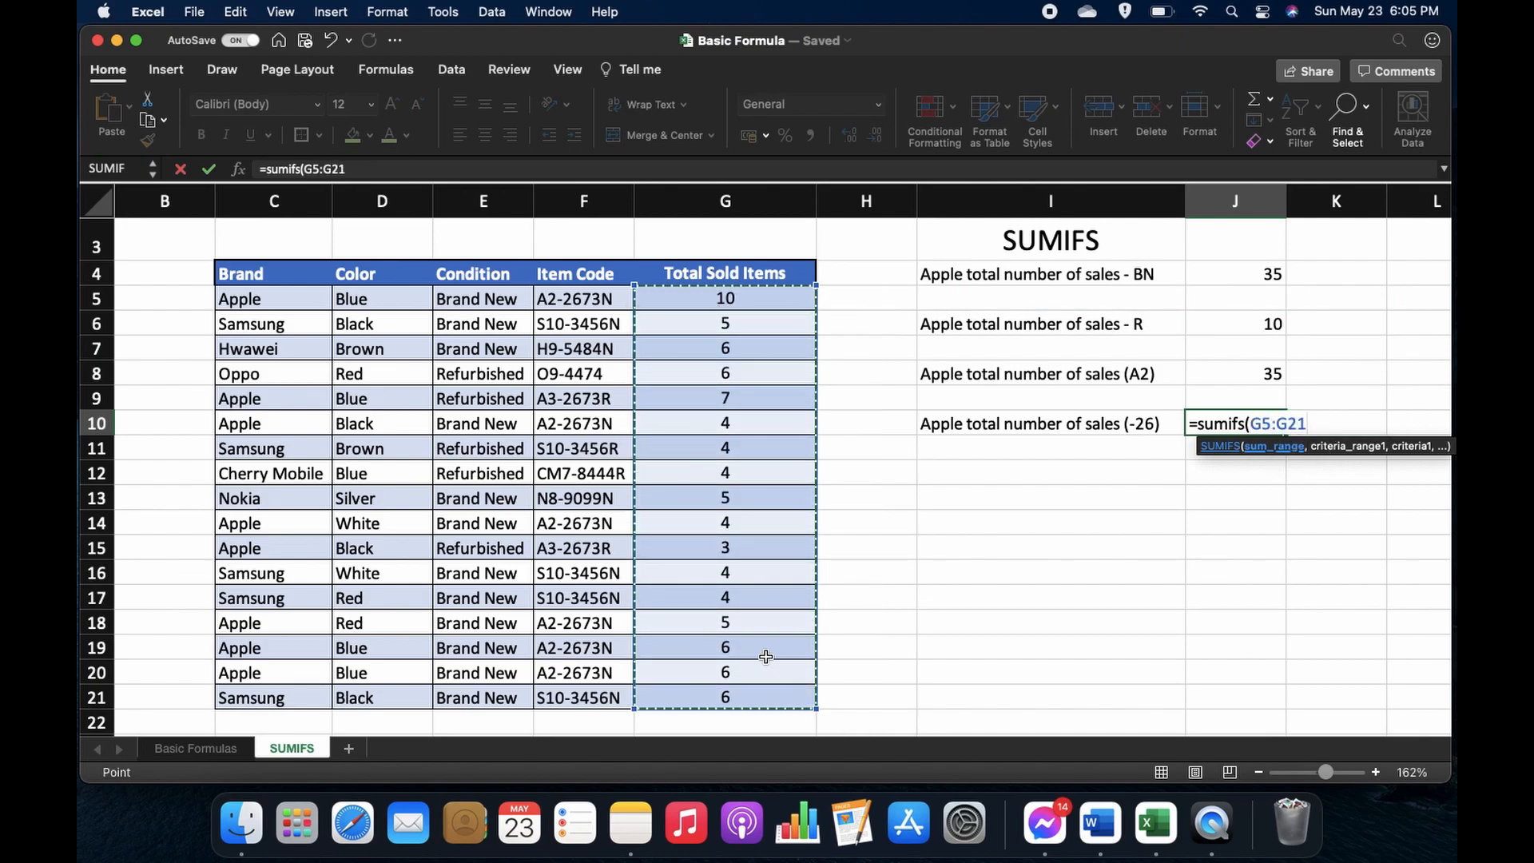
Step: Add the Item Code column F5:F21 to the J10 formula as the first criteria range, with the wildcard criterion "*-26*"
{"action": "type", "text": ","}
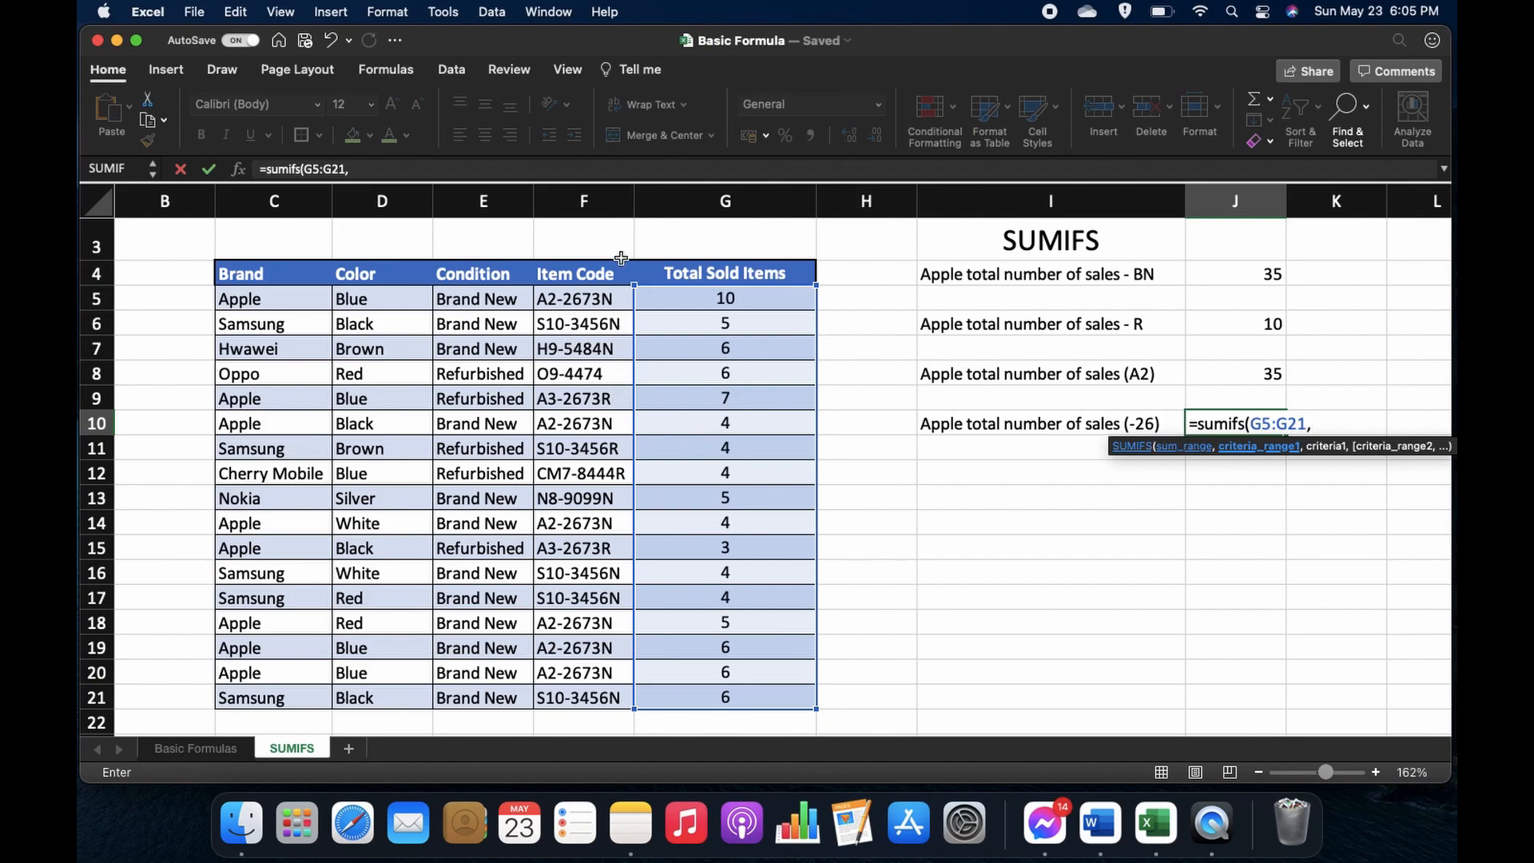
{"action": "left_click_drag", "start_coordinate": [579, 299], "coordinate": [583, 695]}
{"action": "type", "text": ","}
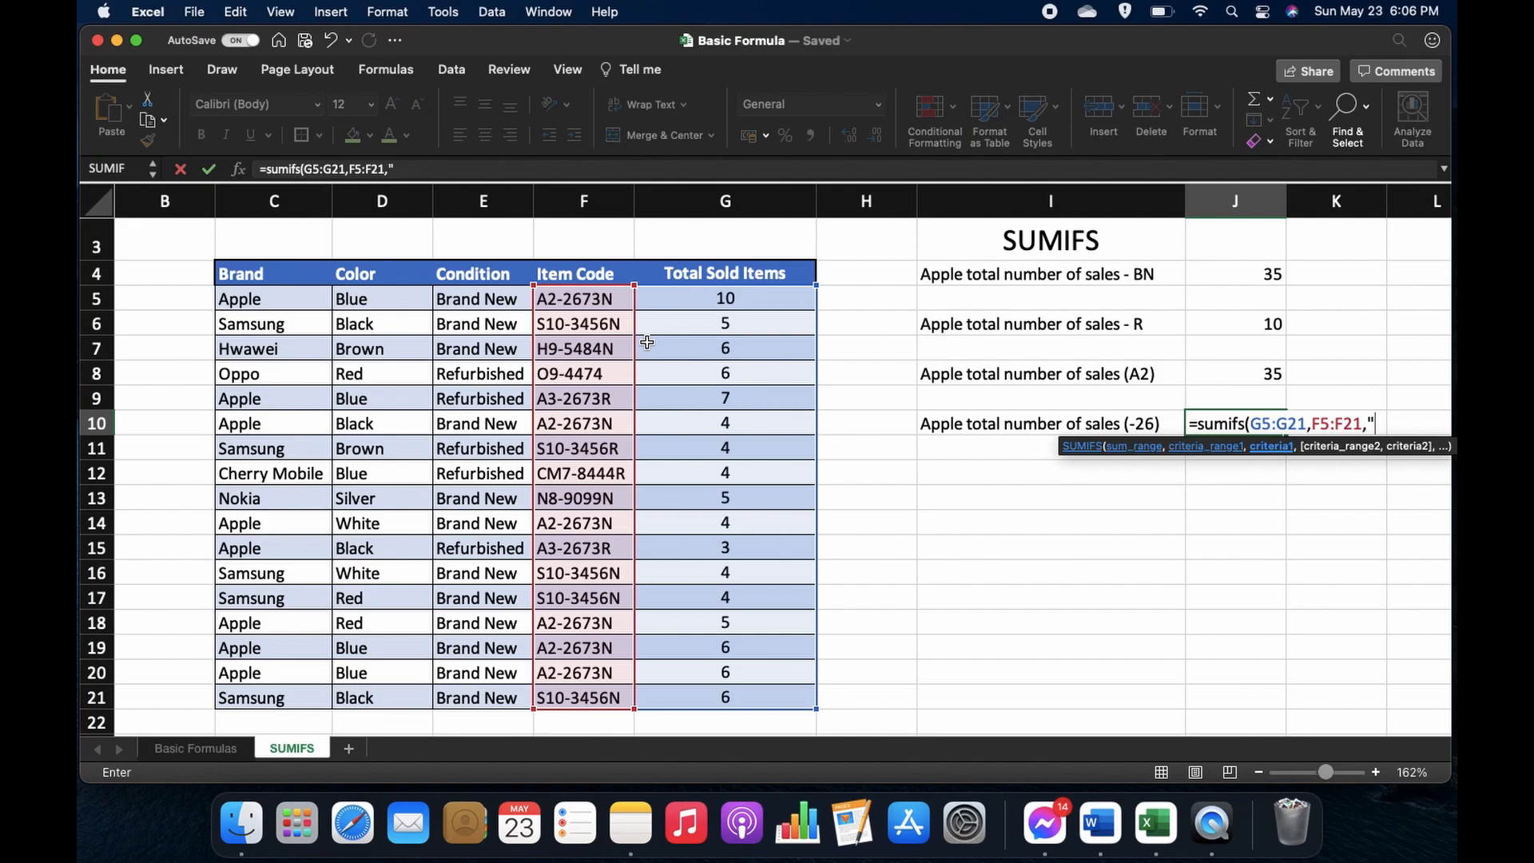
{"action": "type", "text": "*"}
{"action": "type", "text": "26*"}
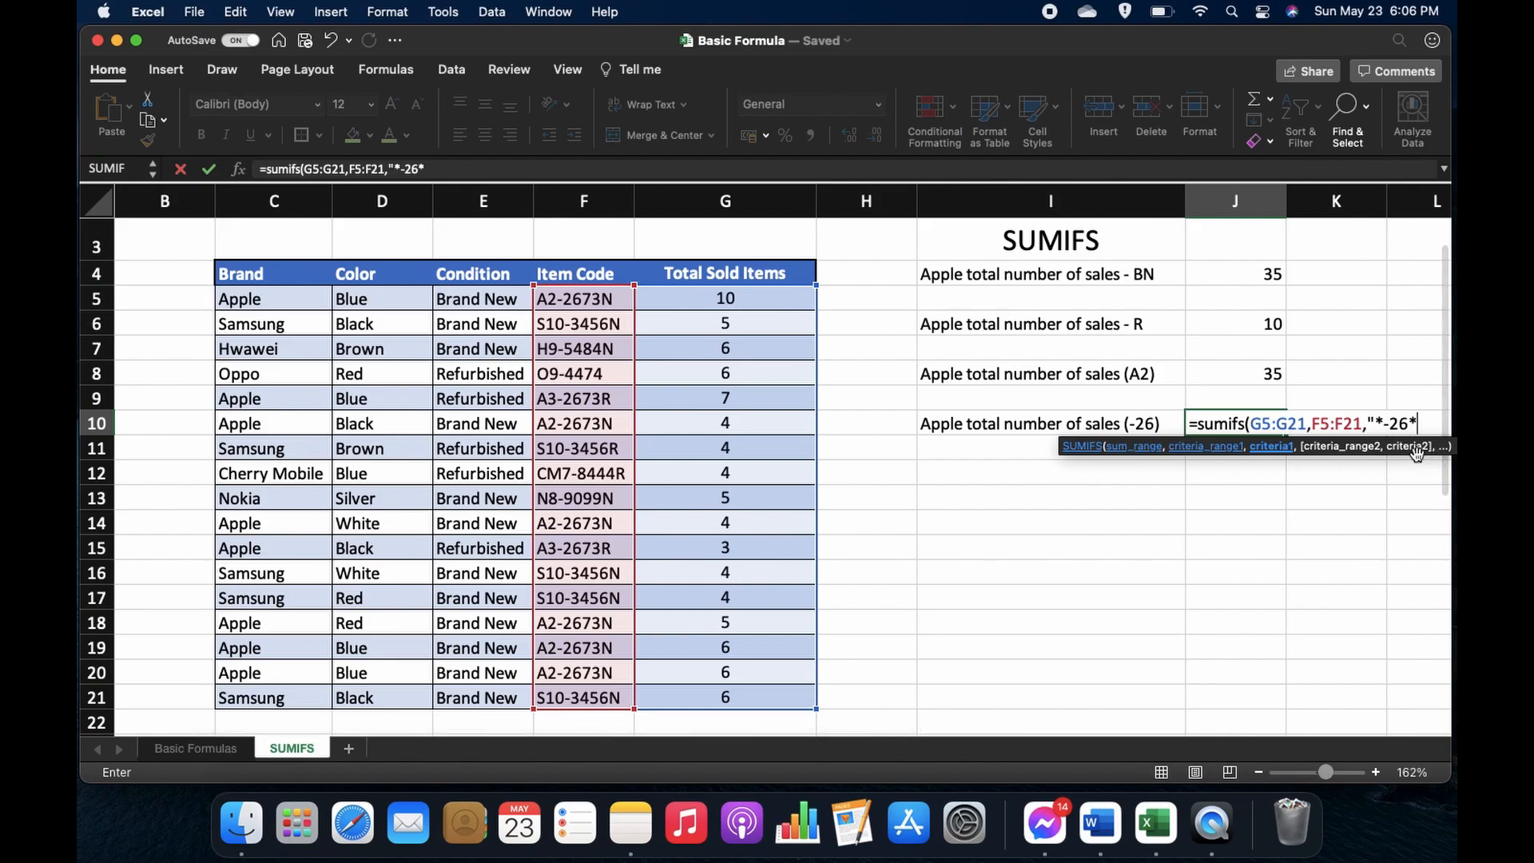
{"action": "type", "text": "\""}
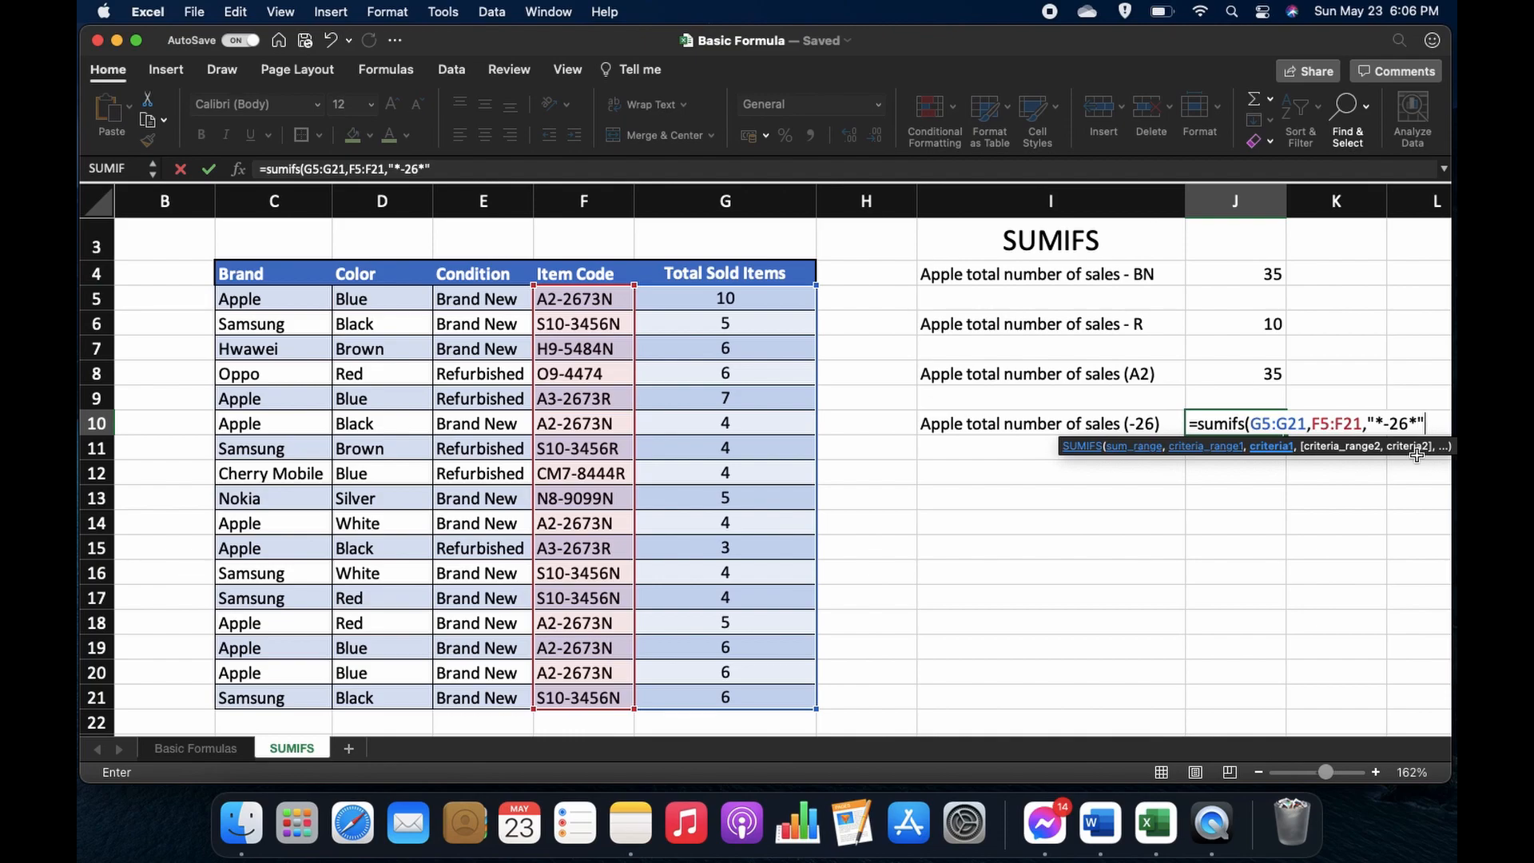
Step: Add the Brand column C5:C21 with criterion C5 as the second condition and complete the J10 formula
{"action": "type", "text": ","}
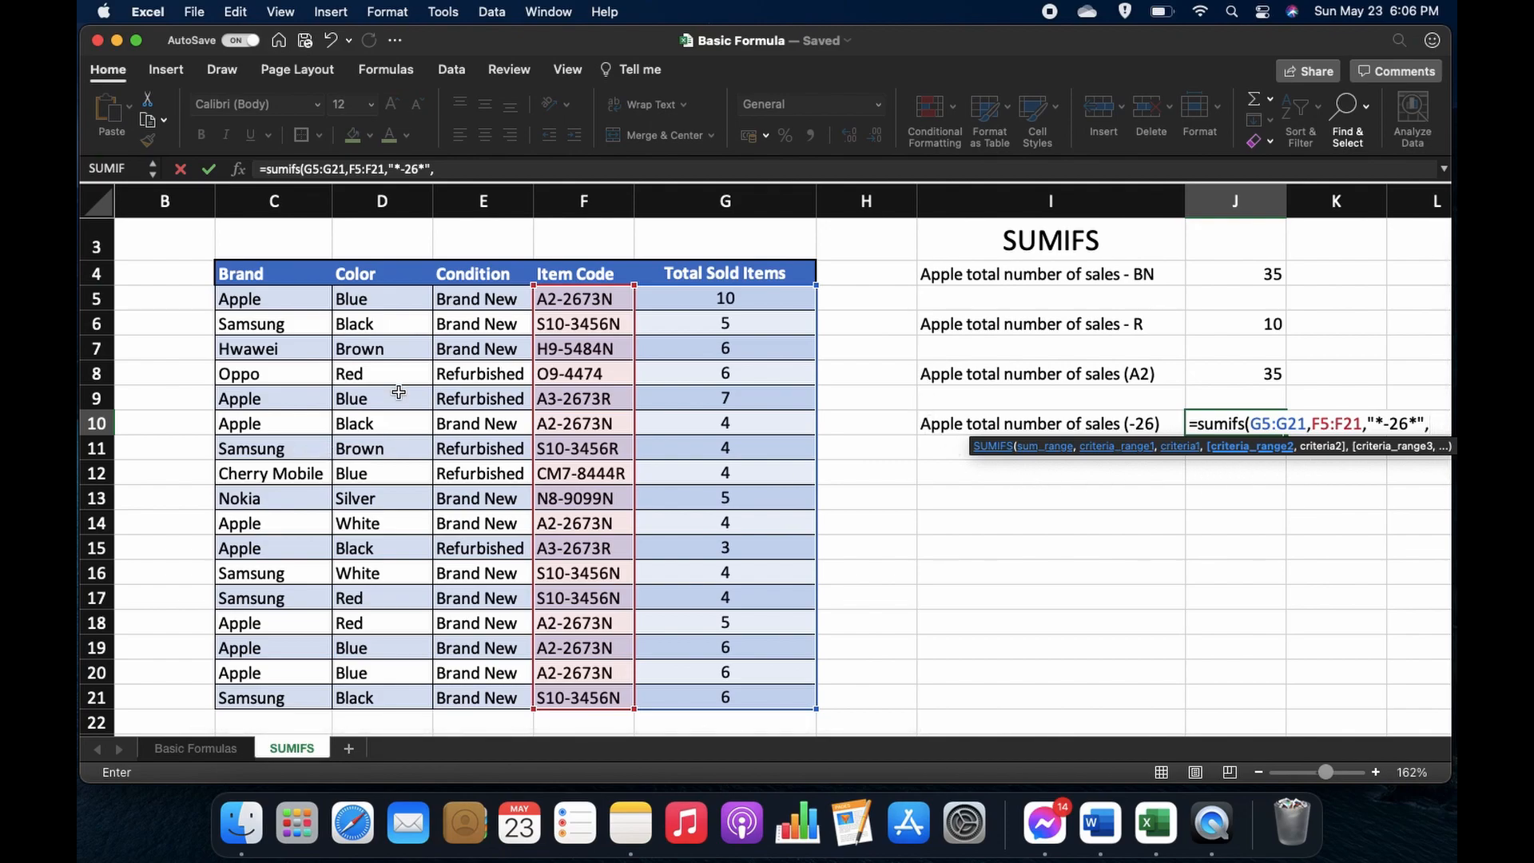
{"action": "left_click_drag", "start_coordinate": [254, 302], "coordinate": [287, 696]}
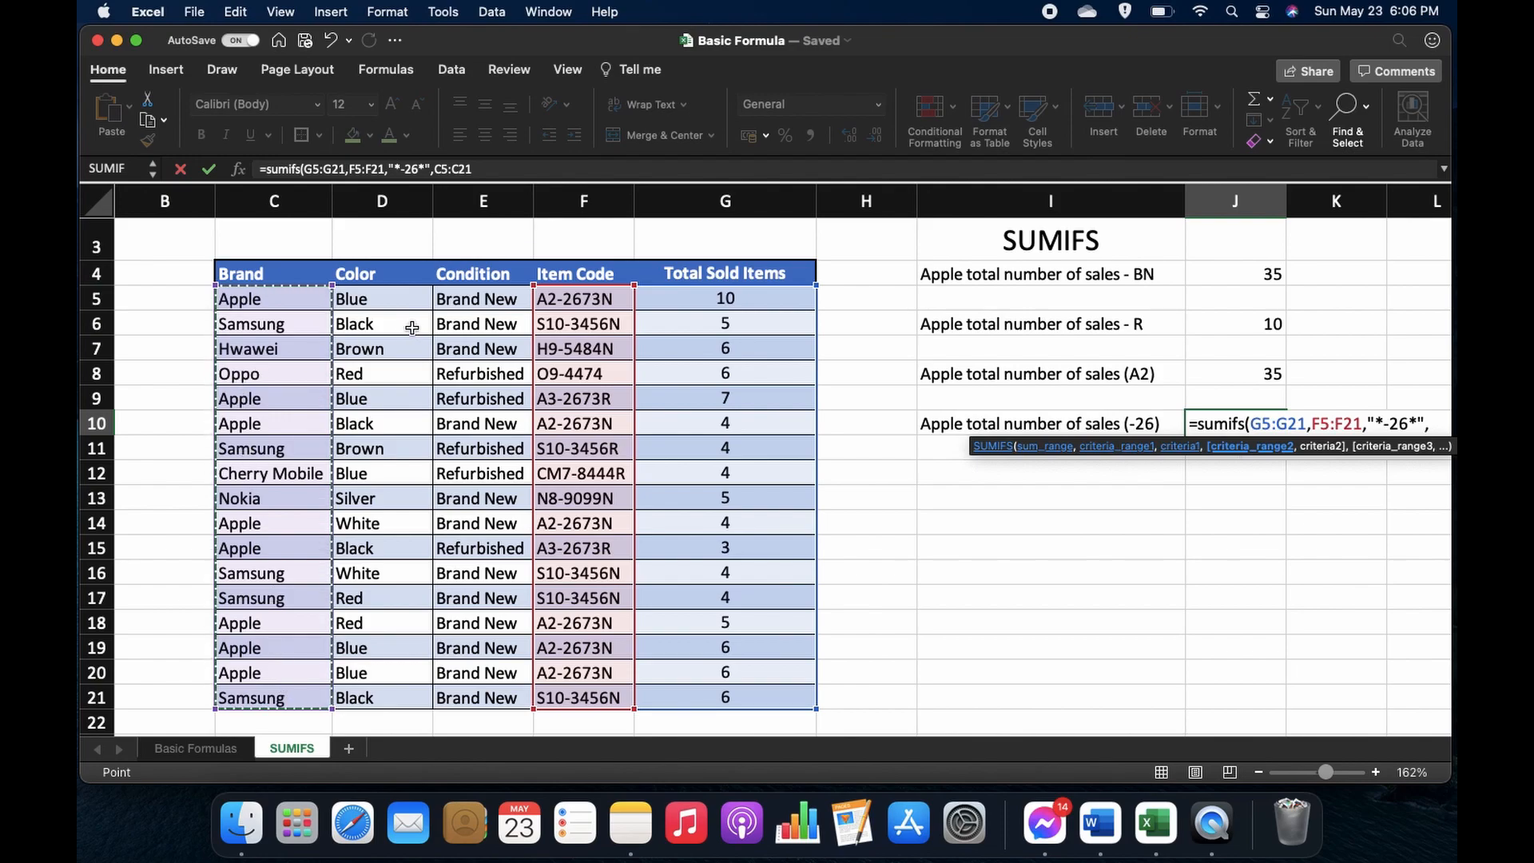
{"action": "type", "text": ","}
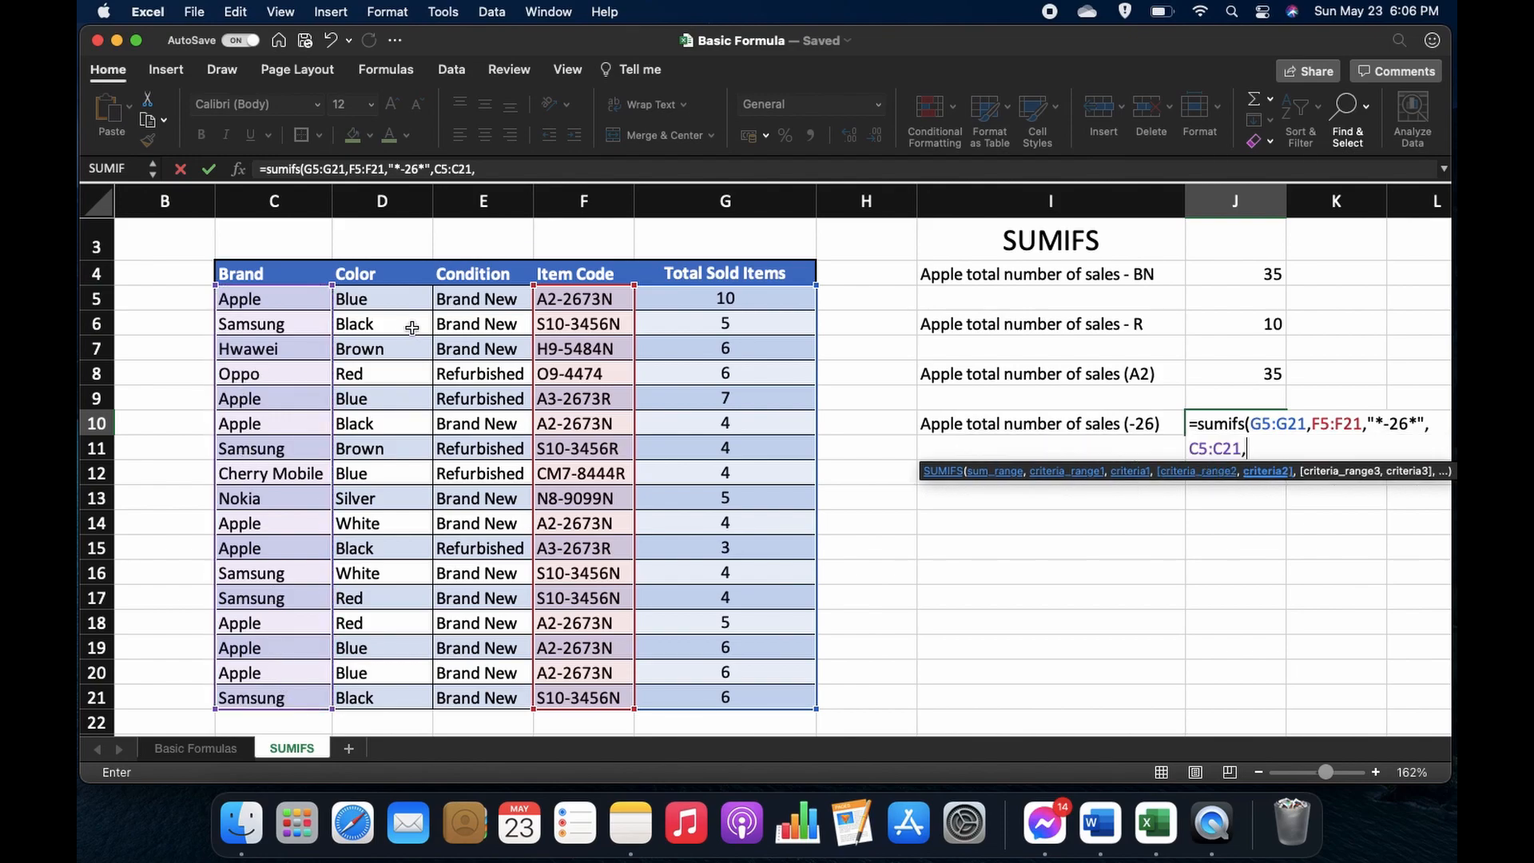
{"action": "left_click", "coordinate": [273, 297]}
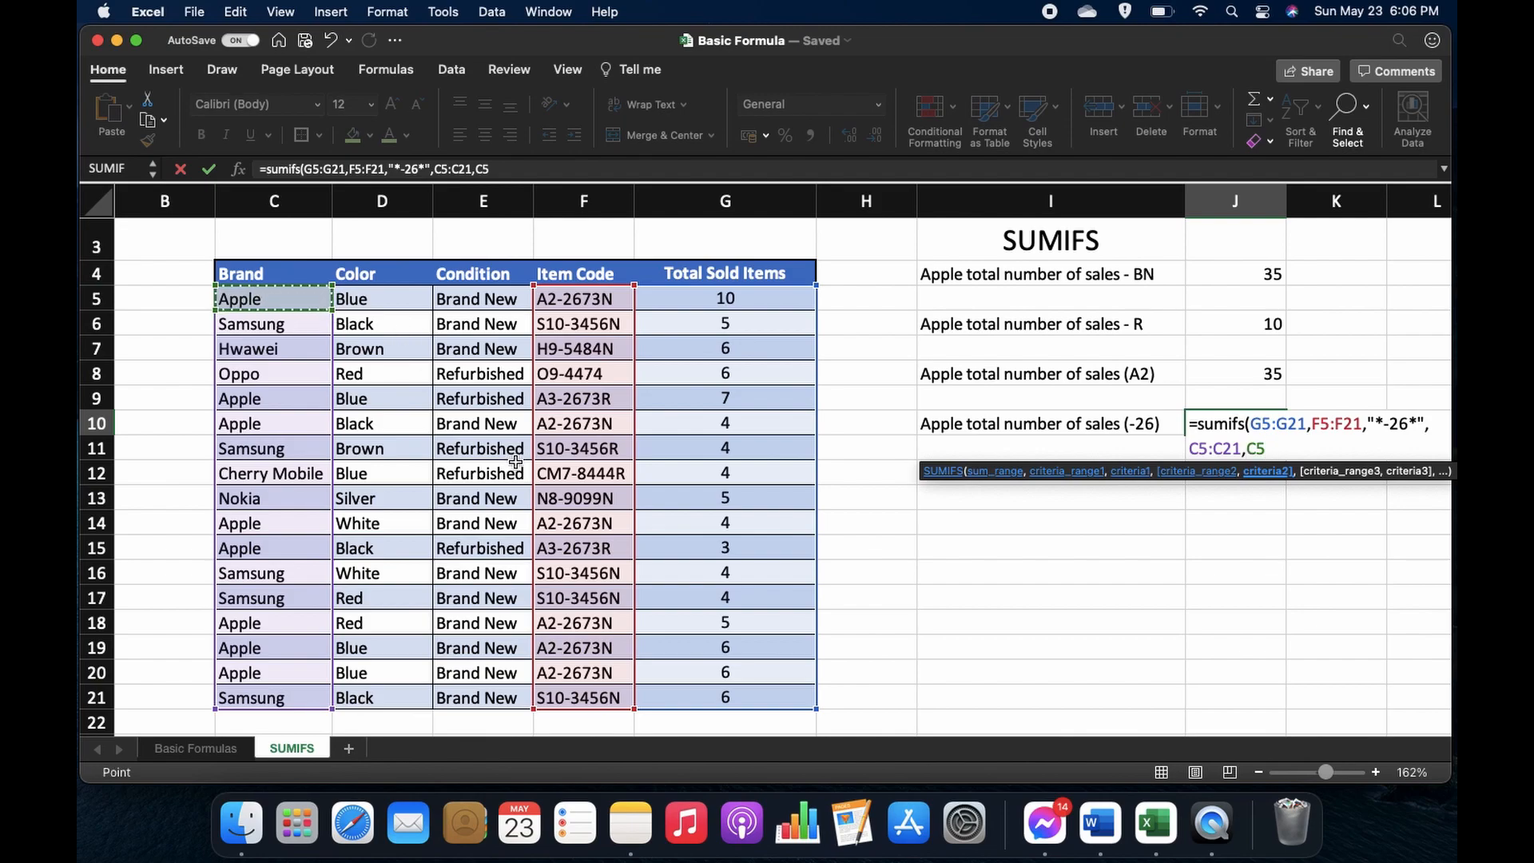
{"action": "type", "text": ")"}
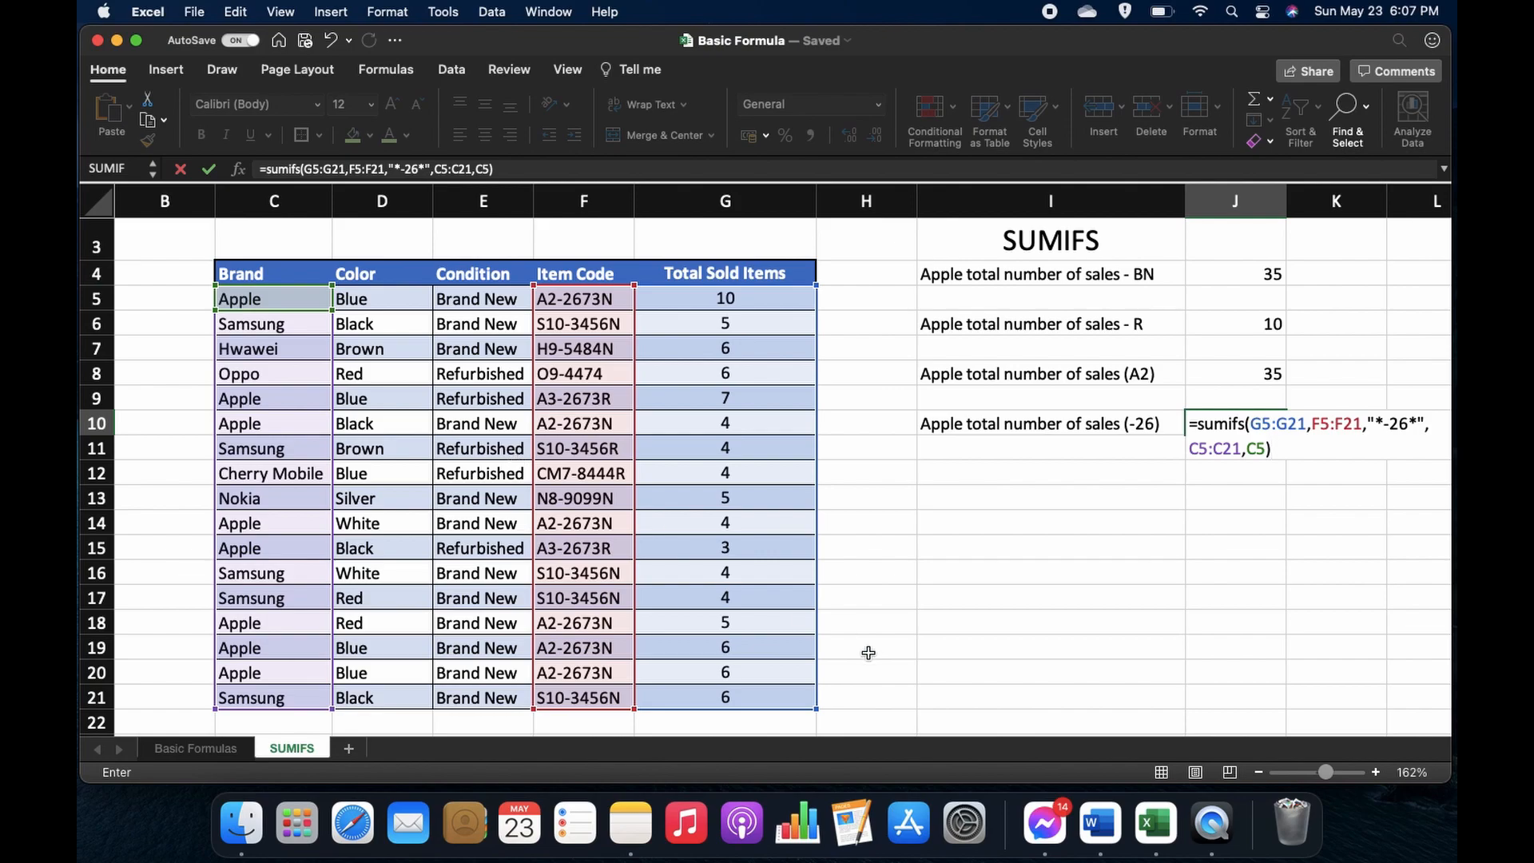
{"action": "key", "text": "Return"}
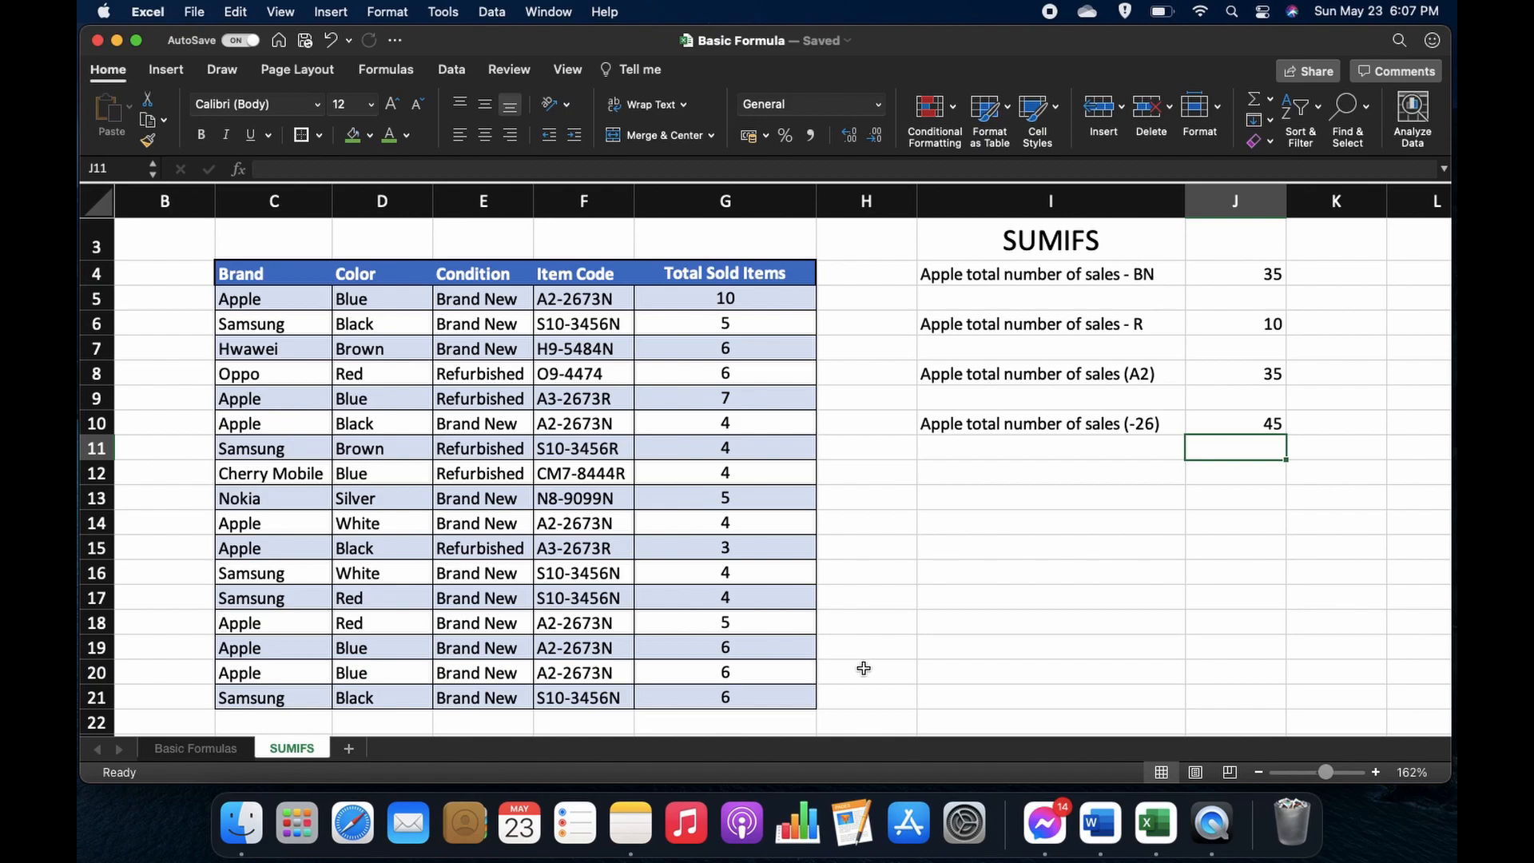
Step: Change the brand in C5 to samsung to test how the SUMIFS totals respond
{"action": "left_click", "coordinate": [273, 301]}
{"action": "type", "text": "samsung"}
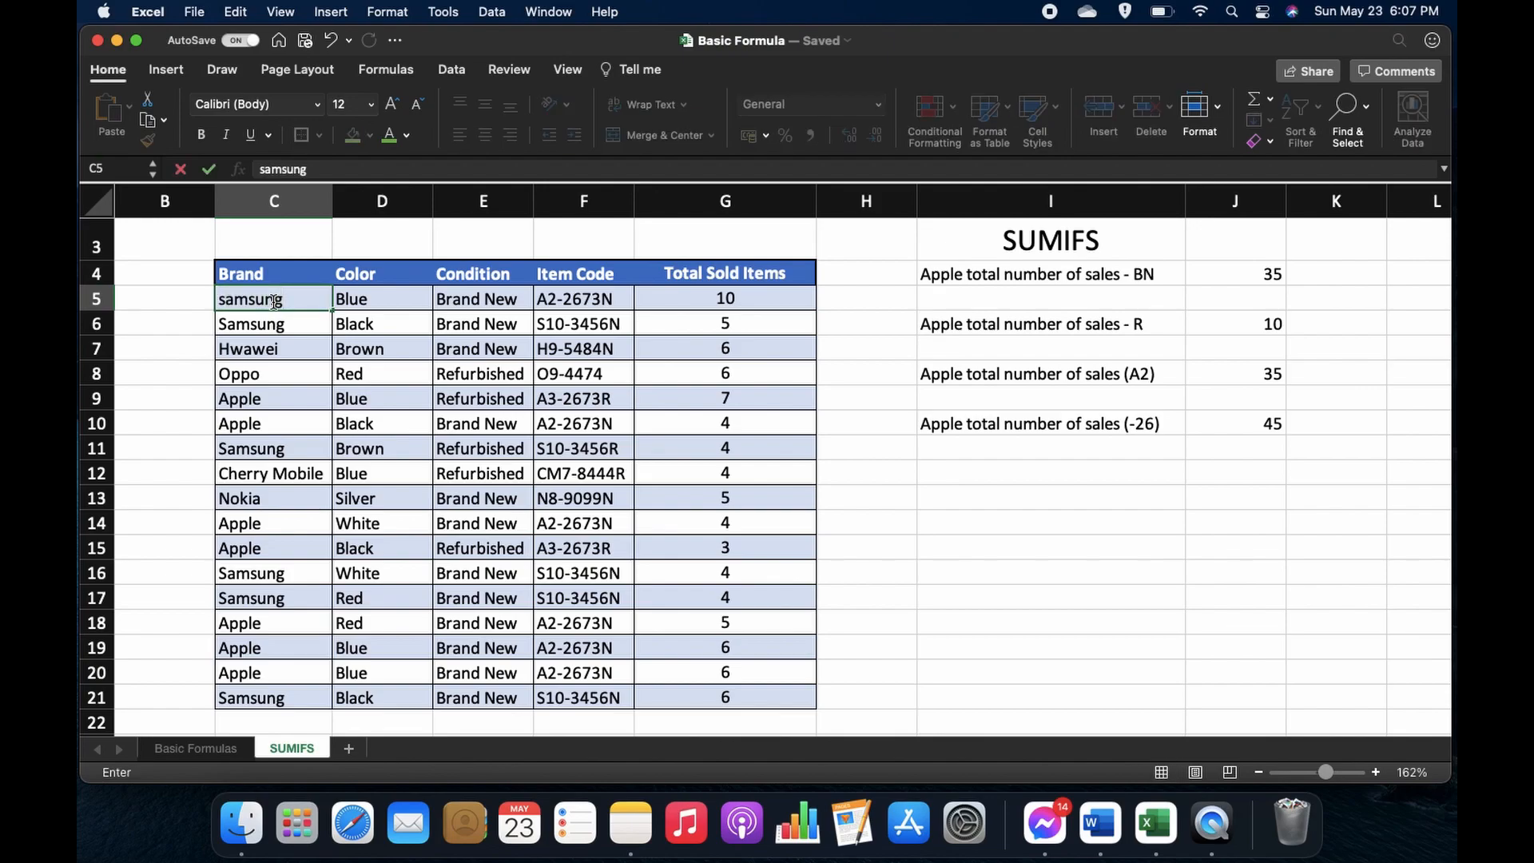
{"action": "key", "text": "Return"}
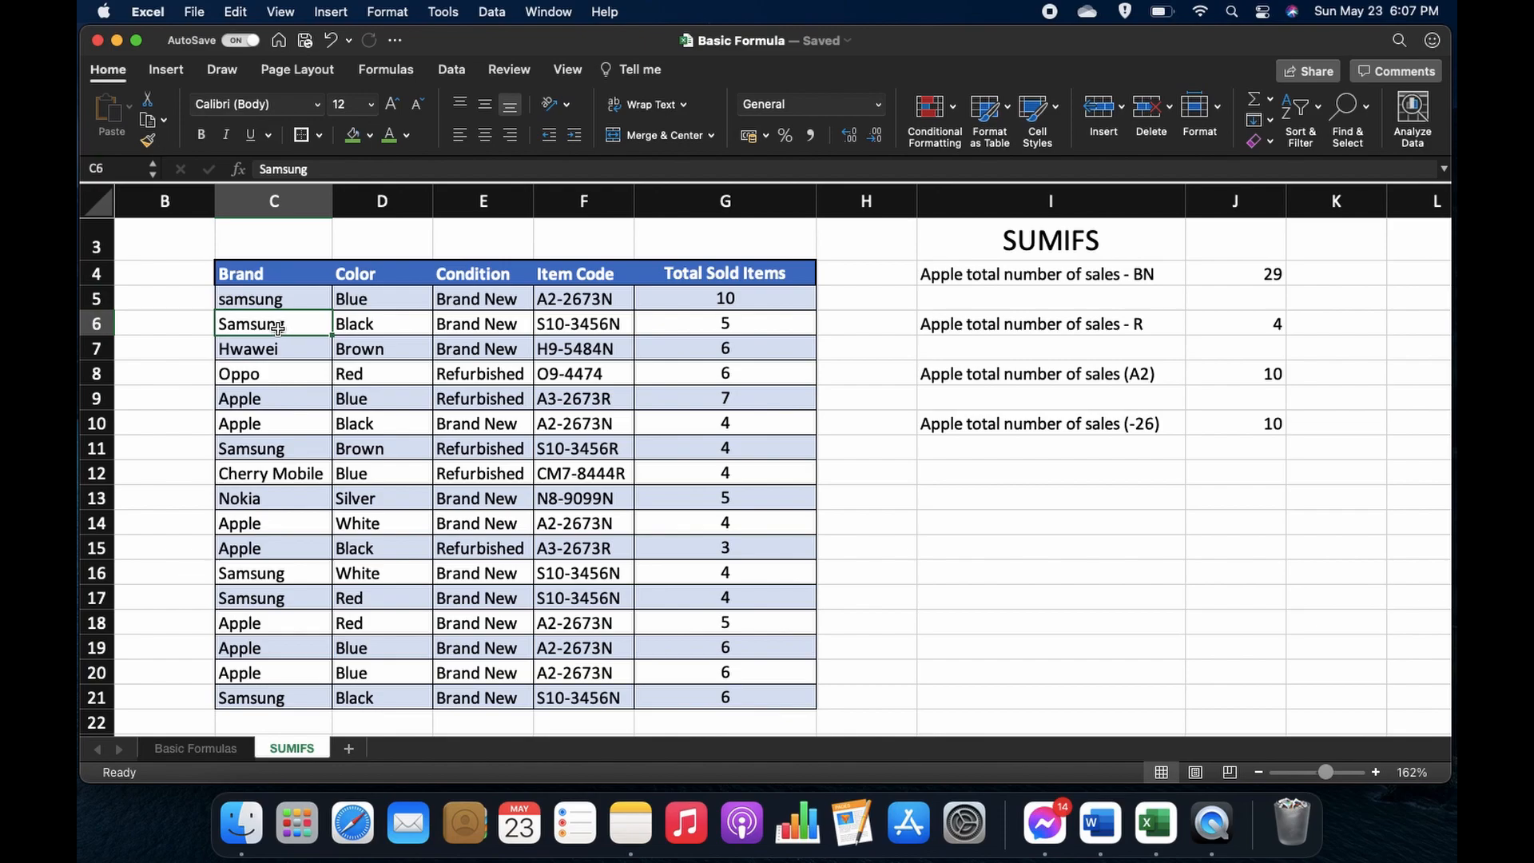
{"action": "left_click", "coordinate": [279, 417]}
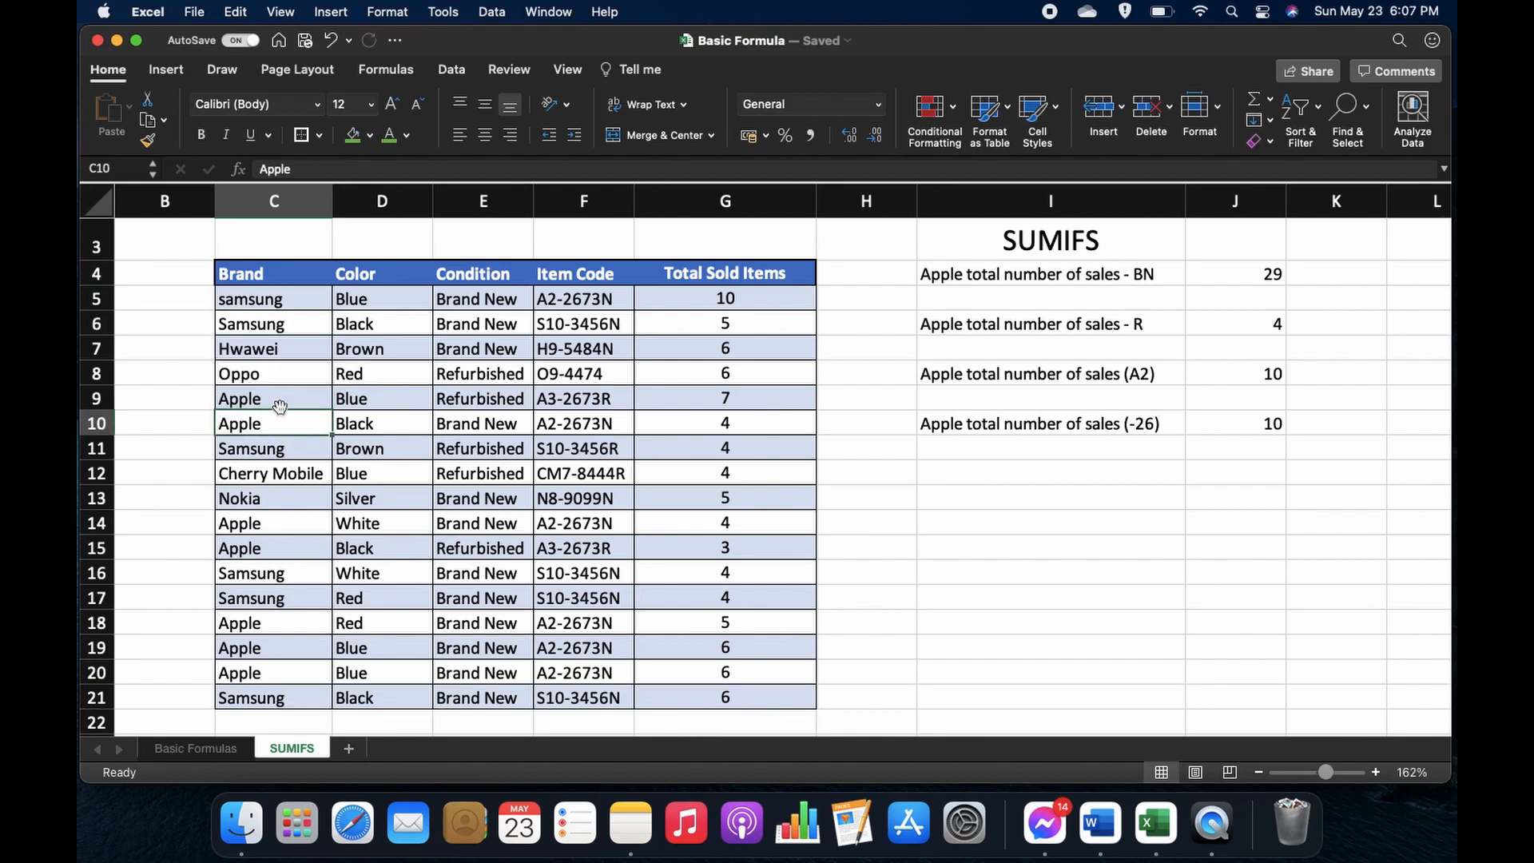
Step: Set the brand in C5 back to apple
{"action": "left_click", "coordinate": [312, 297]}
{"action": "type", "text": "apple"}
{"action": "key", "text": "Return"}
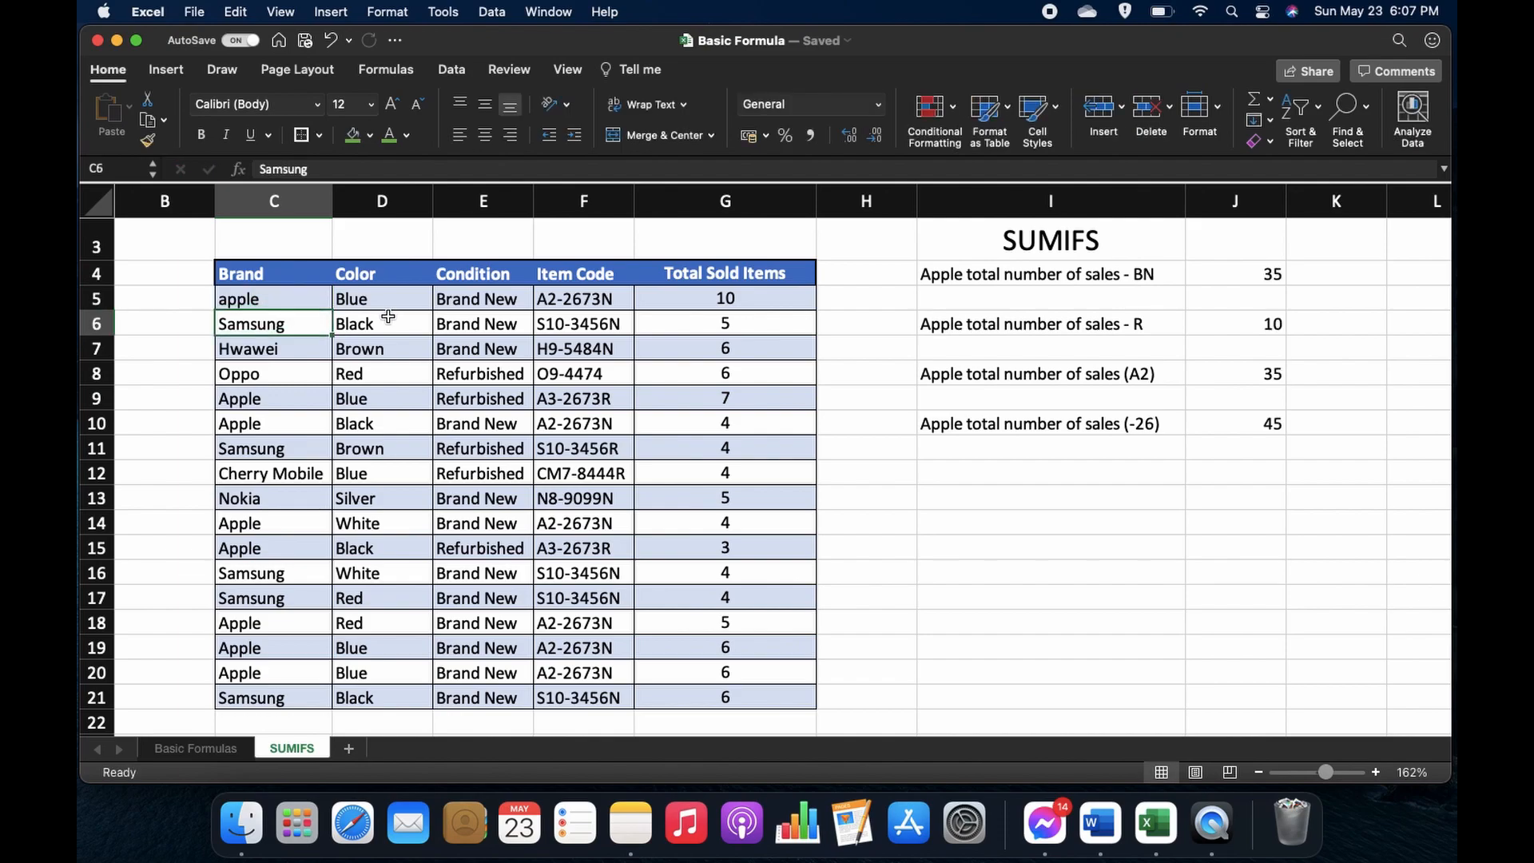
Step: Change the condition in E5 of the first Apple row to Refurbished to test the condition-based totals
{"action": "left_click", "coordinate": [471, 300]}
{"action": "type", "text": "refurbished"}
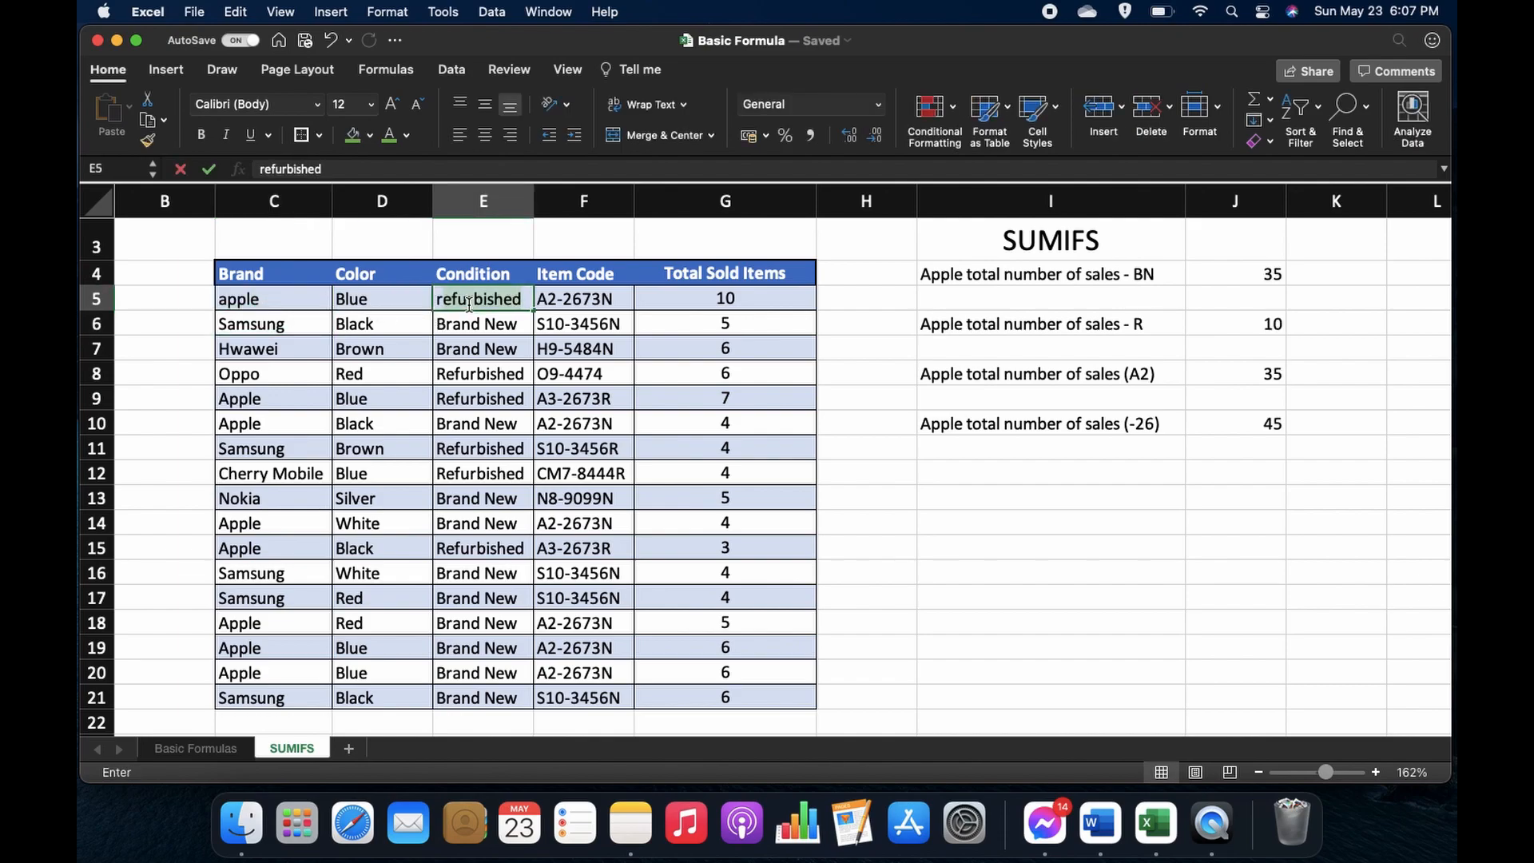
{"action": "left_click", "coordinate": [500, 352]}
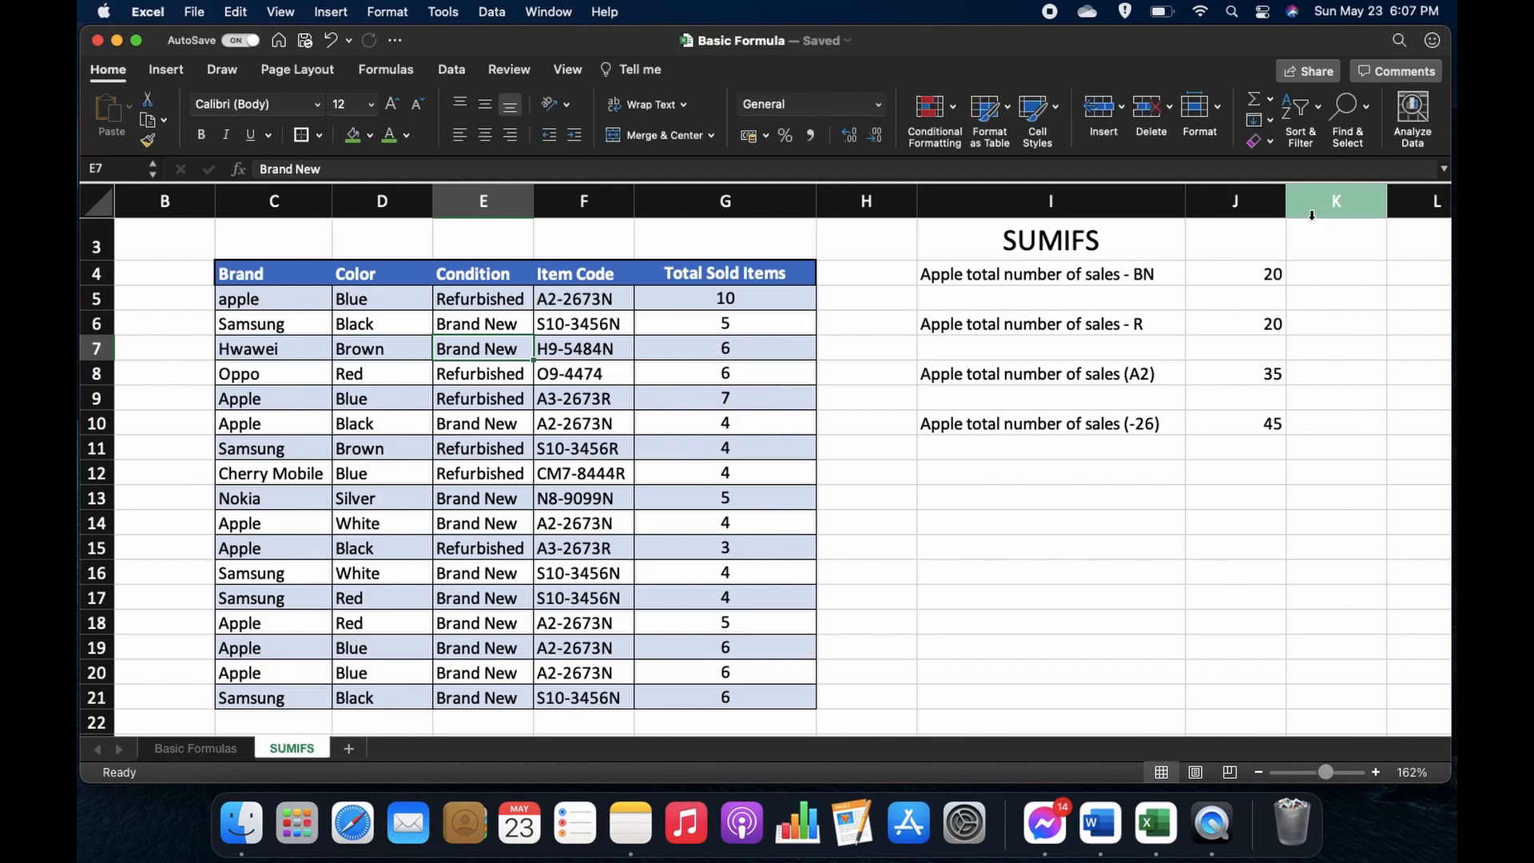
{"action": "left_click", "coordinate": [247, 299]}
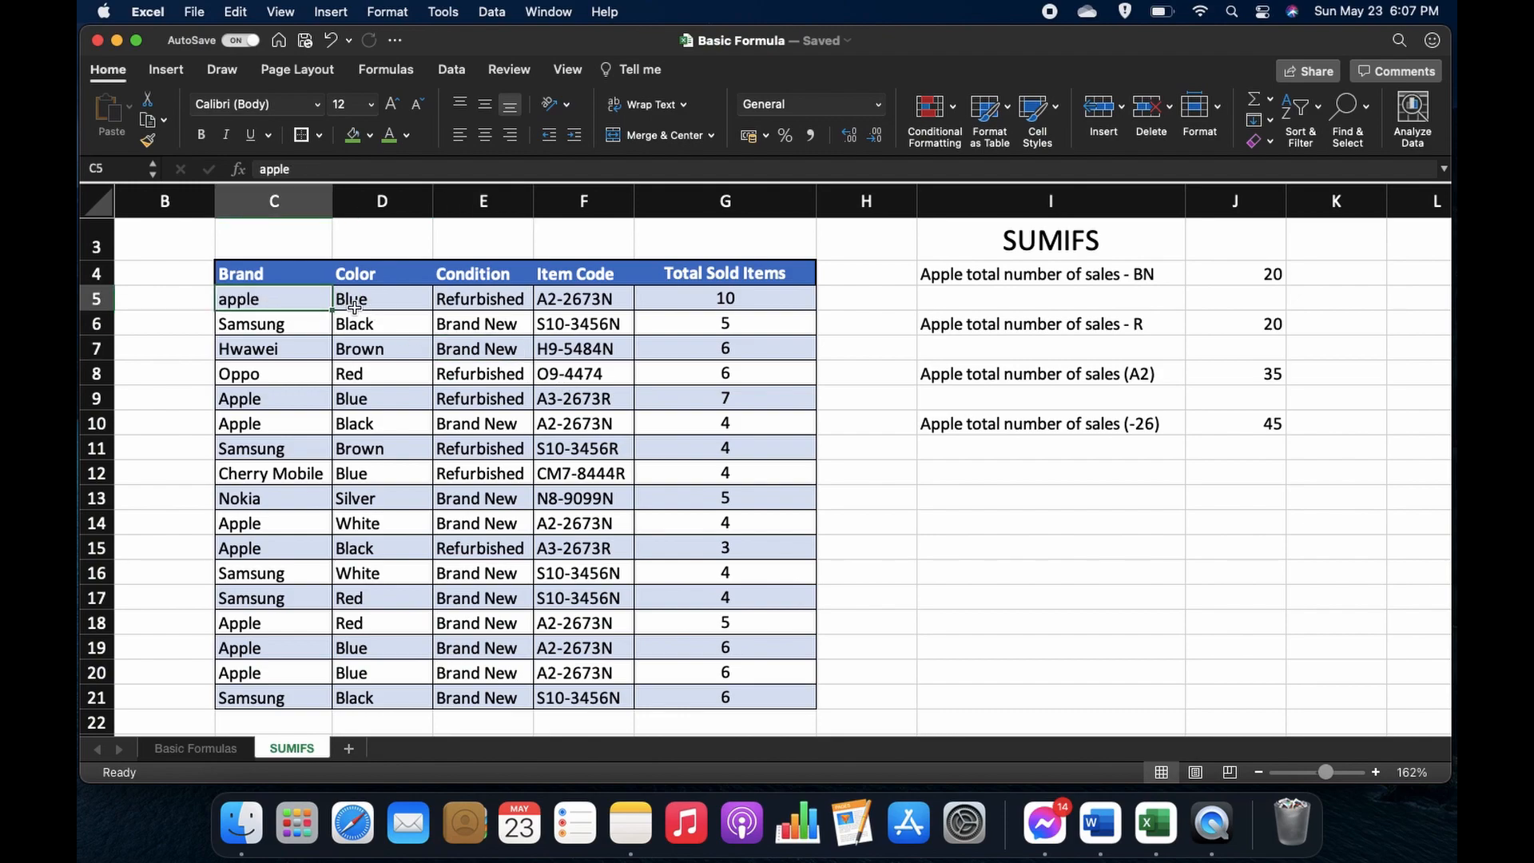